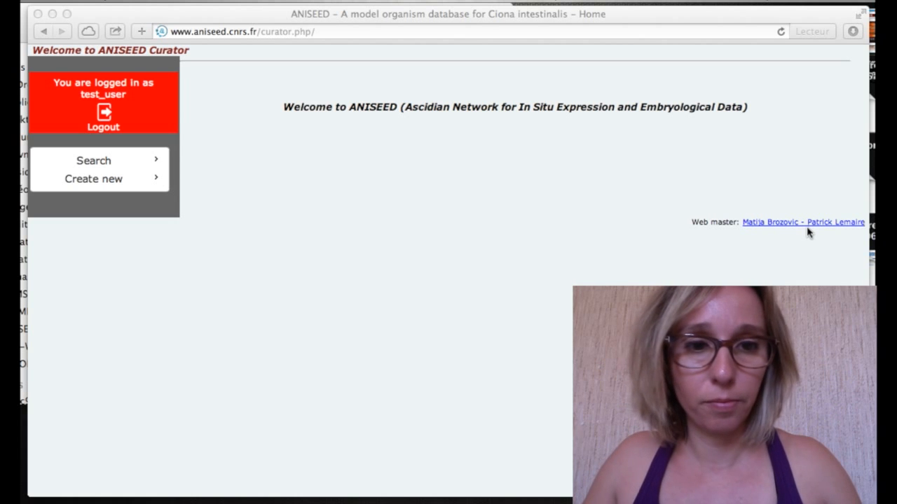
# Search articles by the author's surname.
pyautogui.click(104, 167)
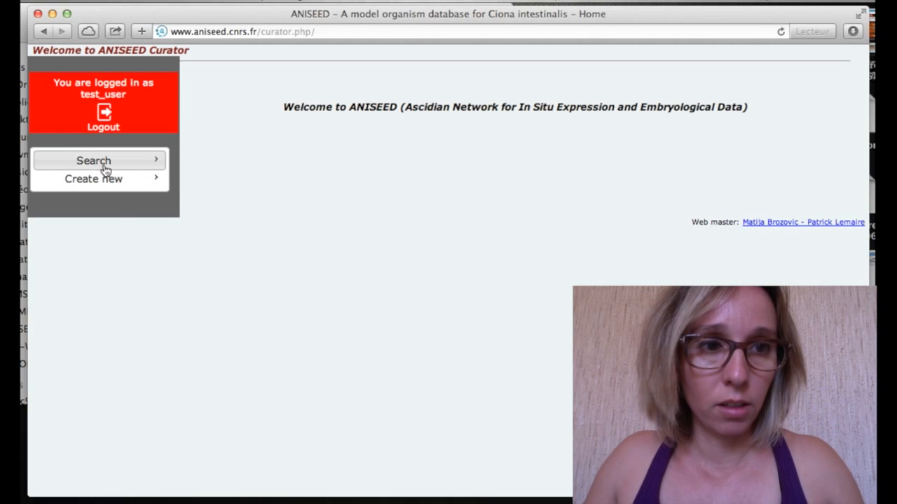
pyautogui.click(111, 181)
pyautogui.click(326, 145)
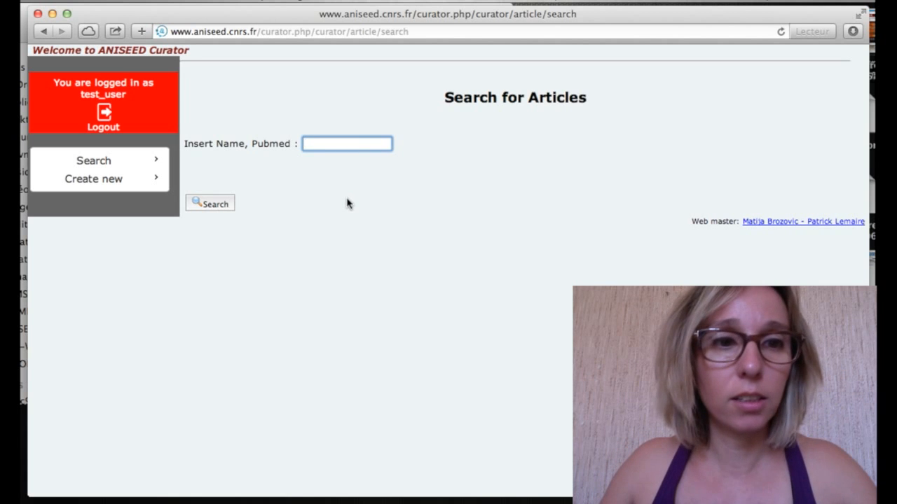
pyautogui.write('roure')
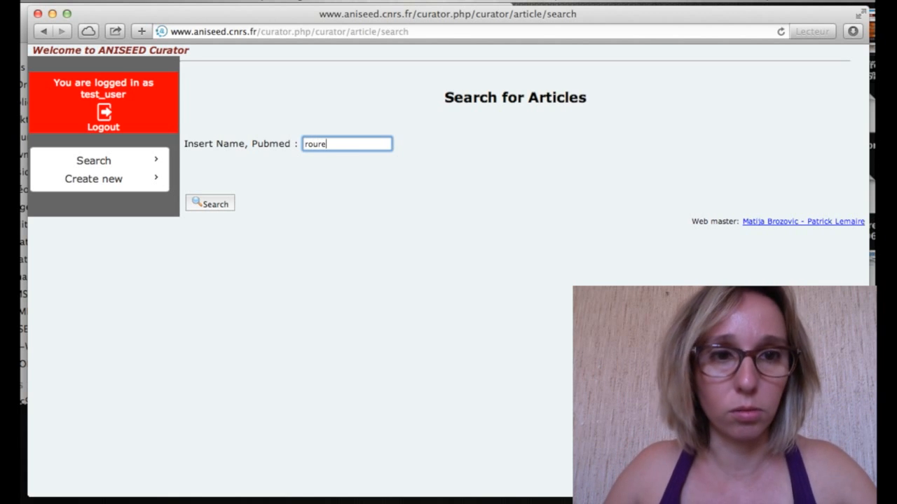
pyautogui.click(208, 210)
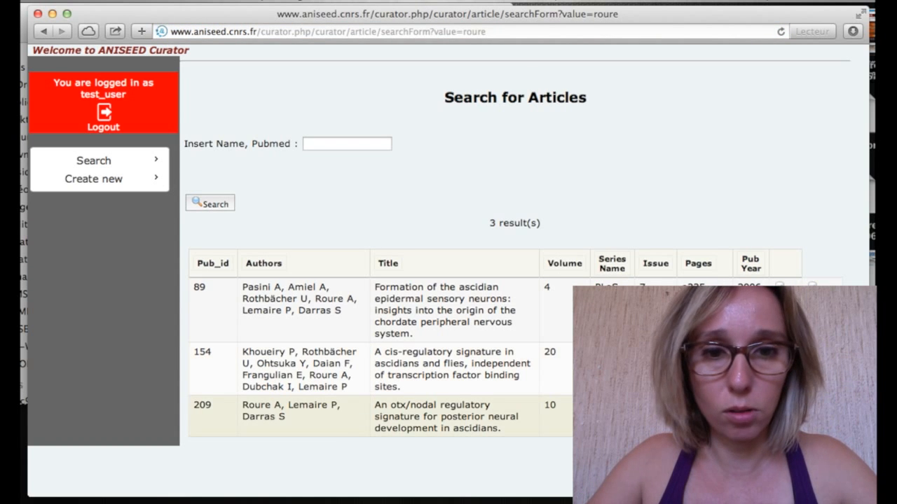
# Open article 209, the otx/nodal regulatory signature paper, from the results.
pyautogui.click(434, 417)
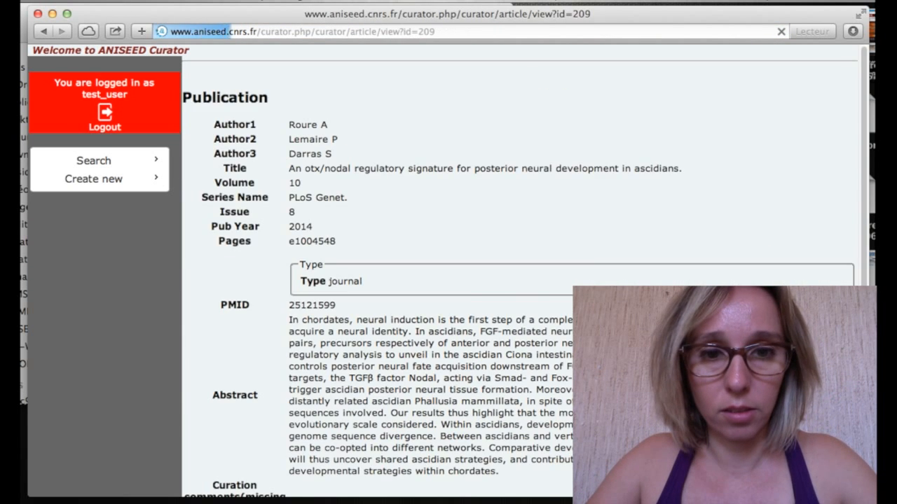
pyautogui.scroll(-3, 434, 417)
pyautogui.scroll(-3, 493, 246)
pyautogui.scroll(3, 493, 246)
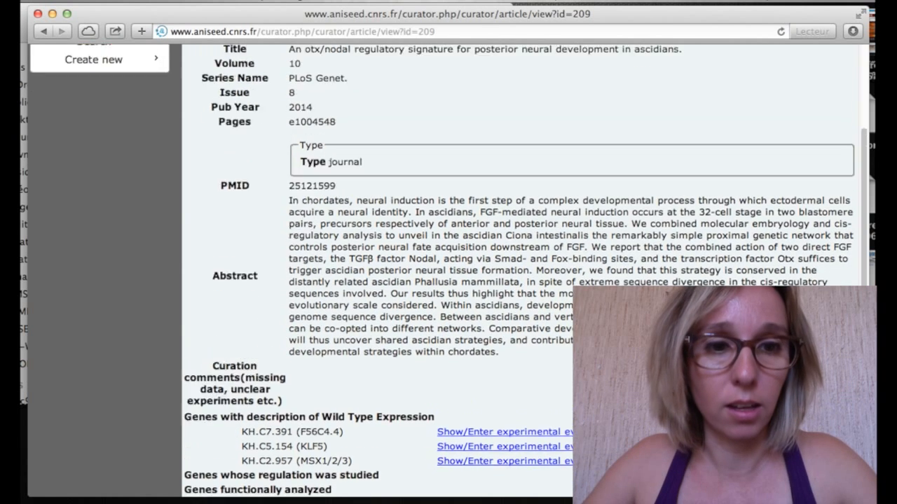
pyautogui.scroll(-4, 549, 308)
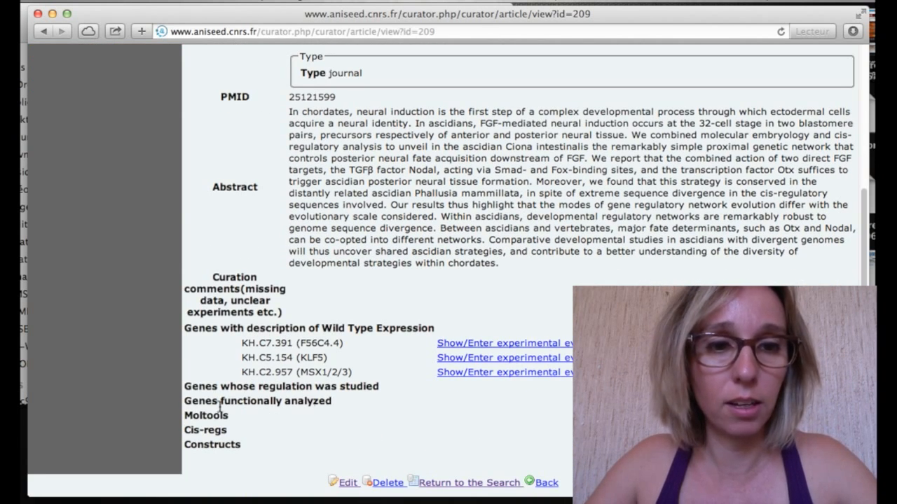
pyautogui.moveTo(185, 389); pyautogui.dragTo(387, 396)
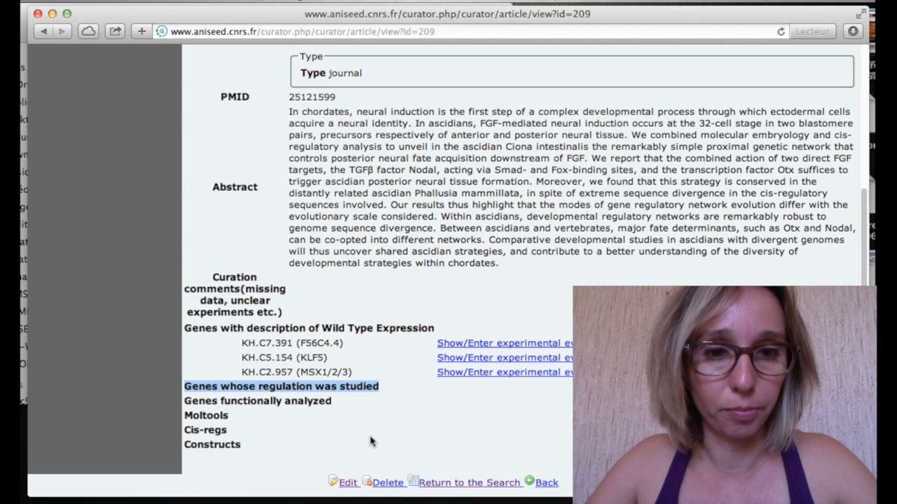
# Edit article 209 and add KH.C2.957 (msxb) as a regulation-studied gene.
pyautogui.click(335, 482)
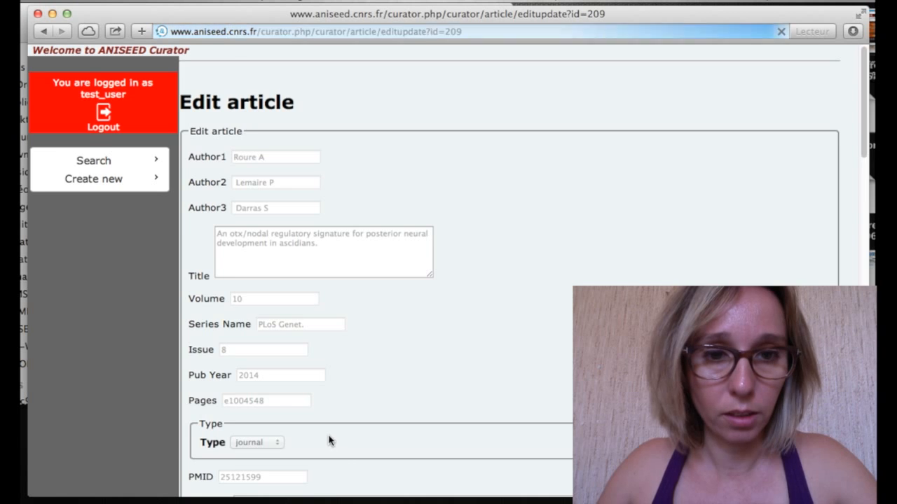
pyautogui.scroll(-15, 330, 441)
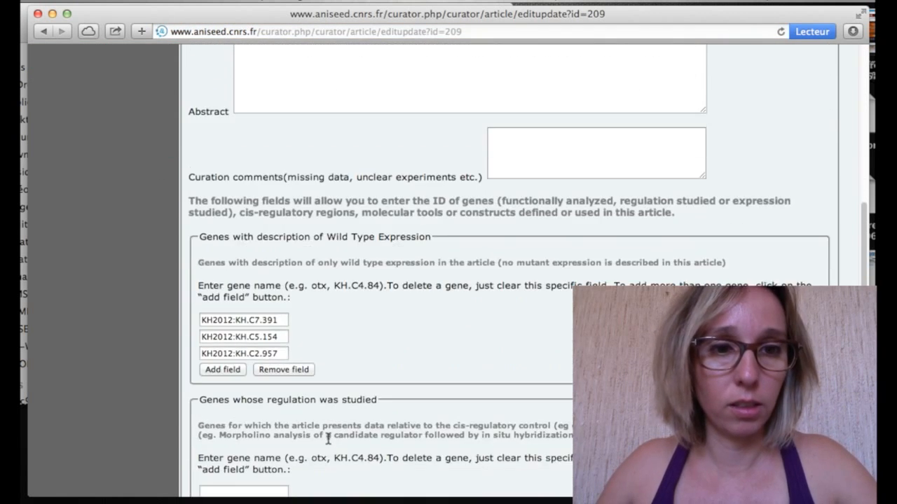
pyautogui.scroll(-5, 327, 438)
pyautogui.click(264, 350)
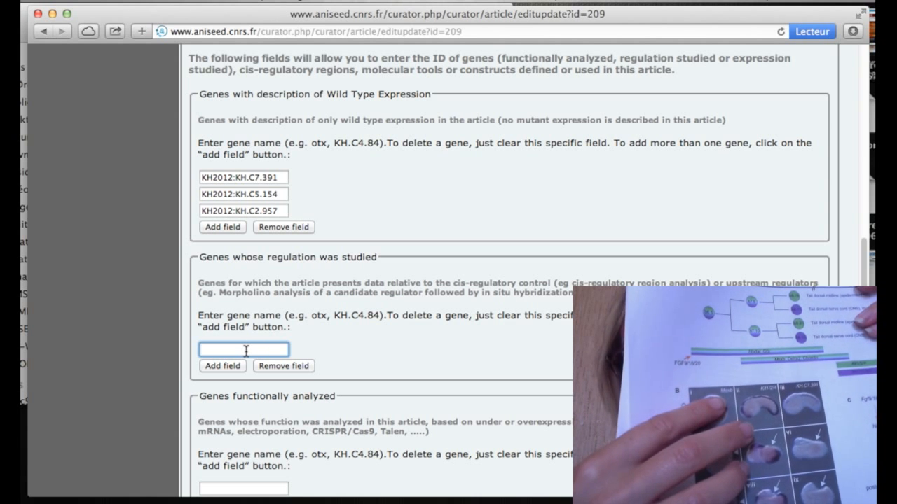
pyautogui.write('msxb')
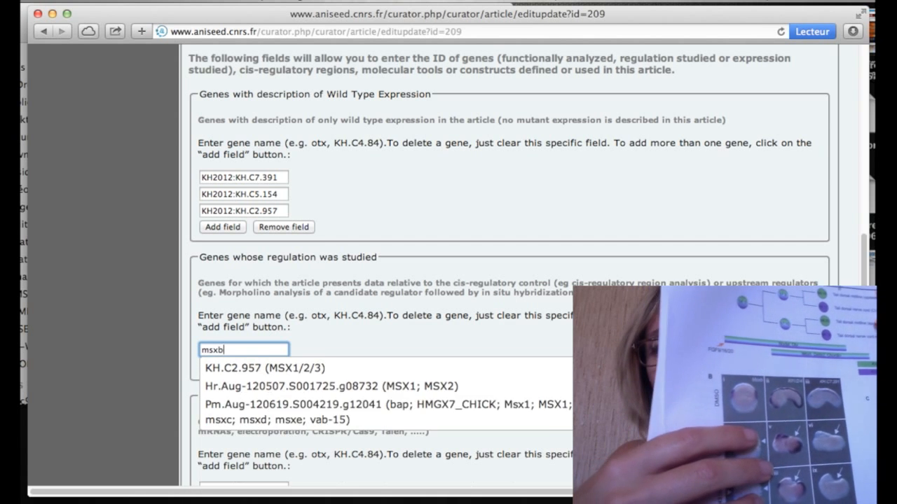
pyautogui.click(281, 368)
# Add KH.C5.154 (klf1/2) and KH.C7.391 as regulation-studied genes and save the record.
pyautogui.click(226, 366)
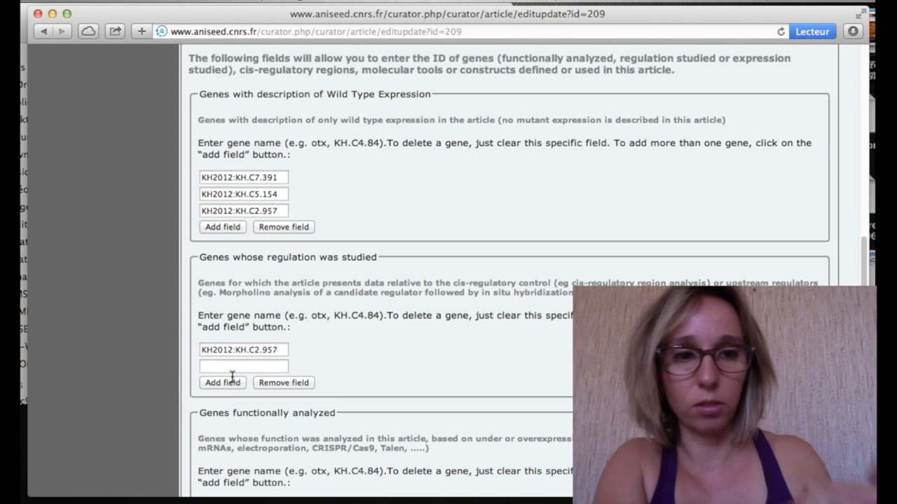
pyautogui.click(232, 368)
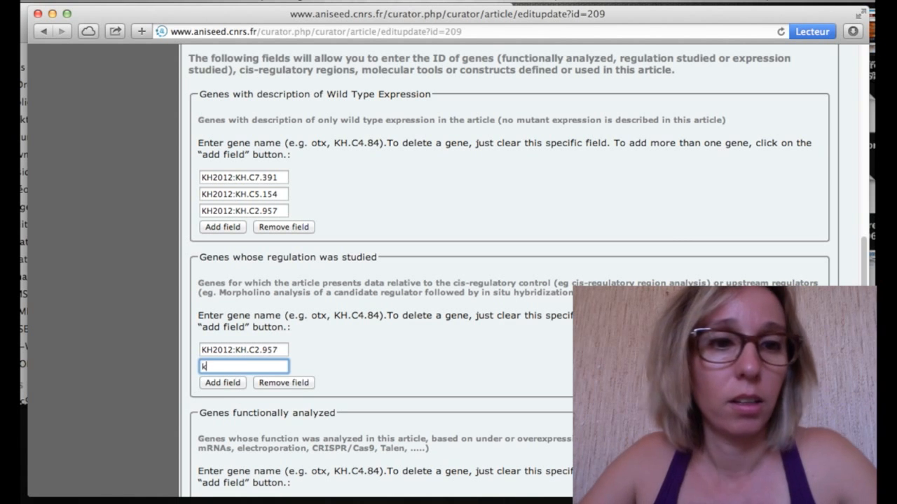
pyautogui.write('klf1/')
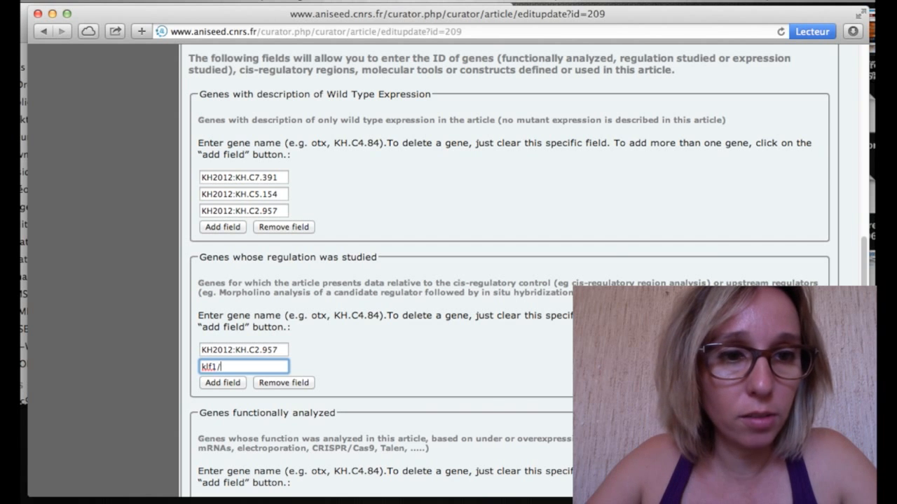
pyautogui.write('2')
pyautogui.click(252, 385)
pyautogui.click(223, 383)
pyautogui.click(235, 384)
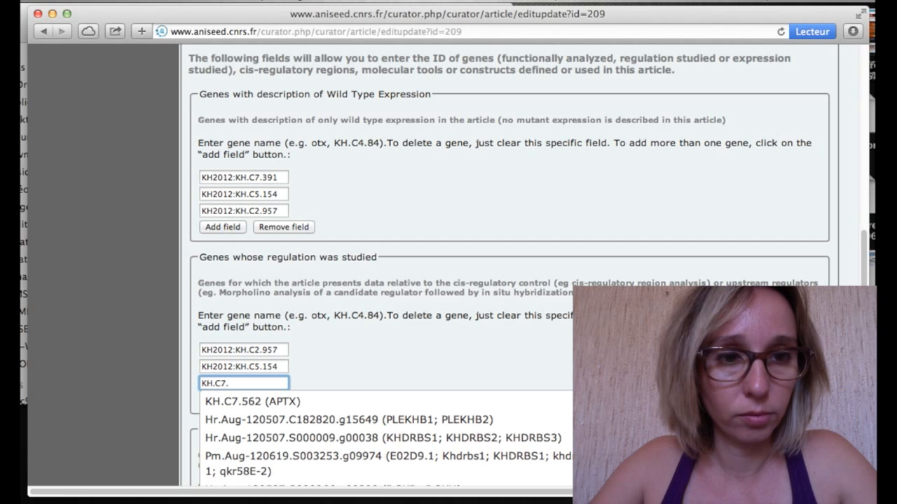
pyautogui.write('KH.C7.391')
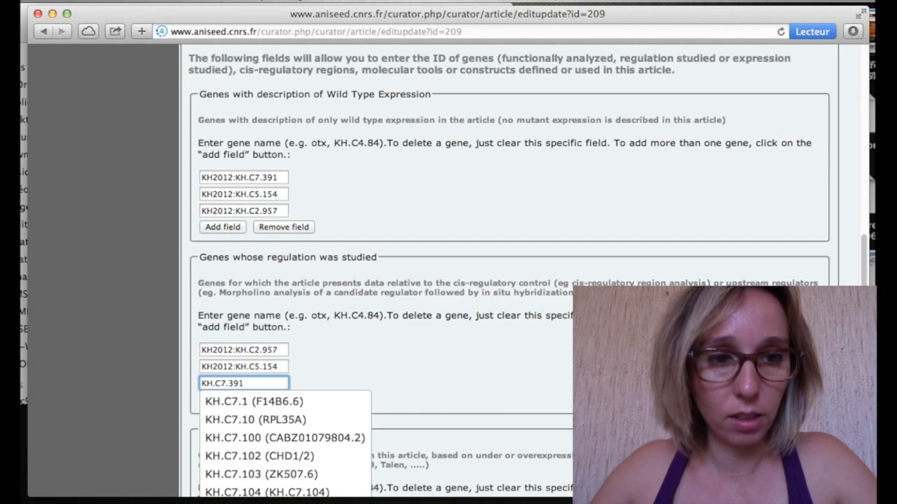
pyautogui.click(261, 401)
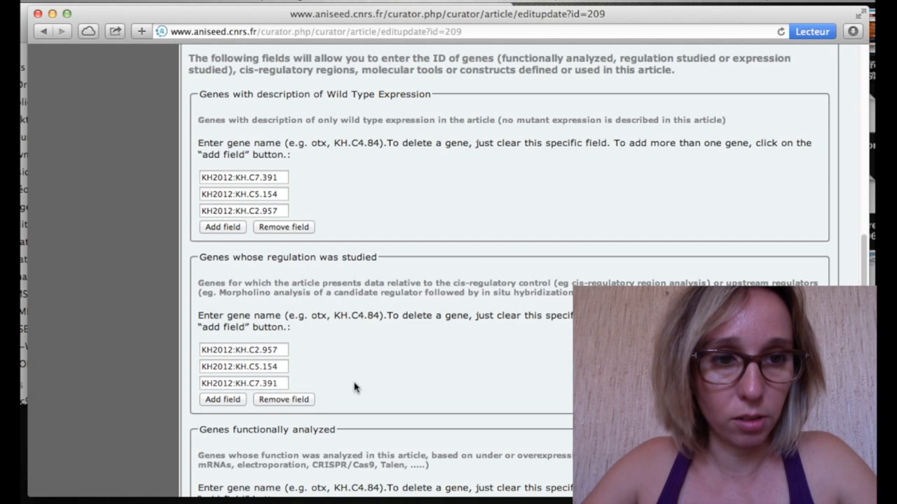
pyautogui.scroll(-10, 354, 386)
pyautogui.scroll(-5, 354, 386)
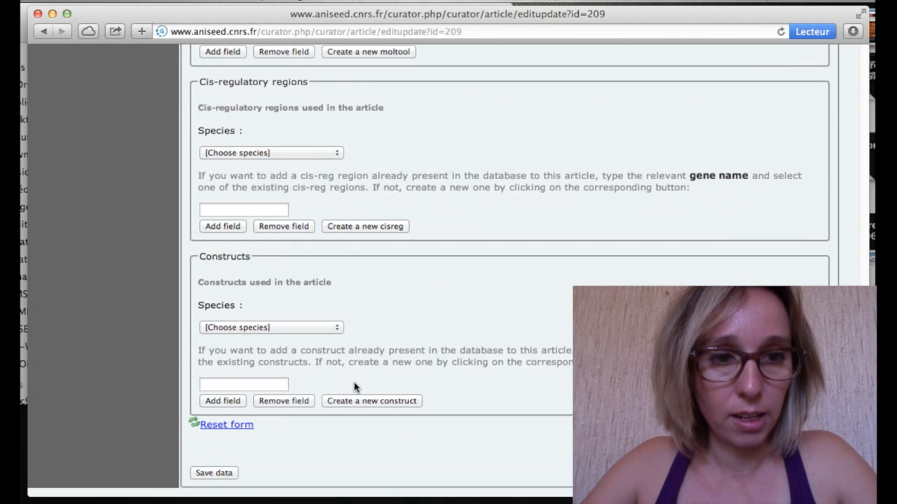
pyautogui.click(236, 474)
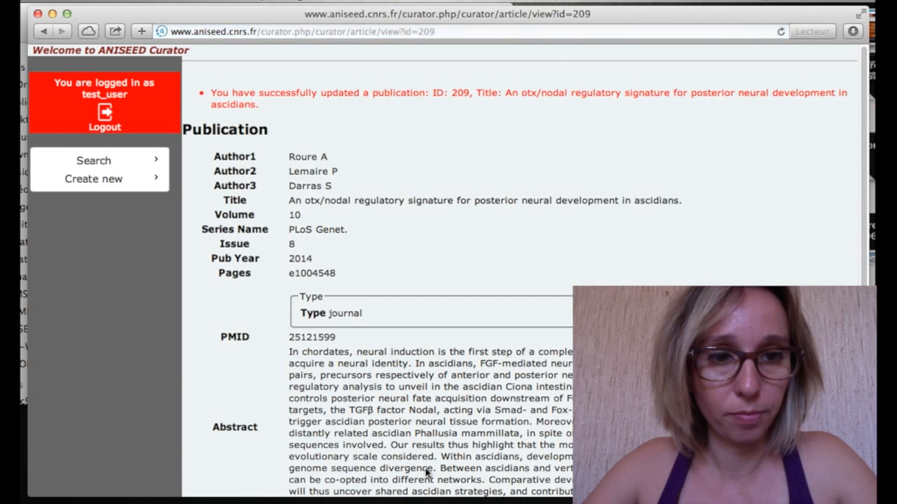
# Show KH.C2.957's empty experimental evidence list and start creating a new experiment.
pyautogui.scroll(-8, 426, 473)
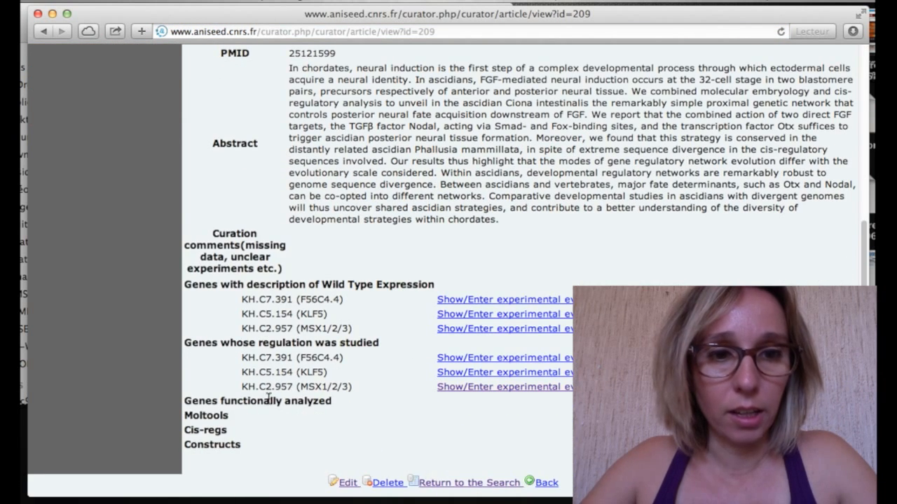
pyautogui.moveTo(246, 394); pyautogui.dragTo(360, 393)
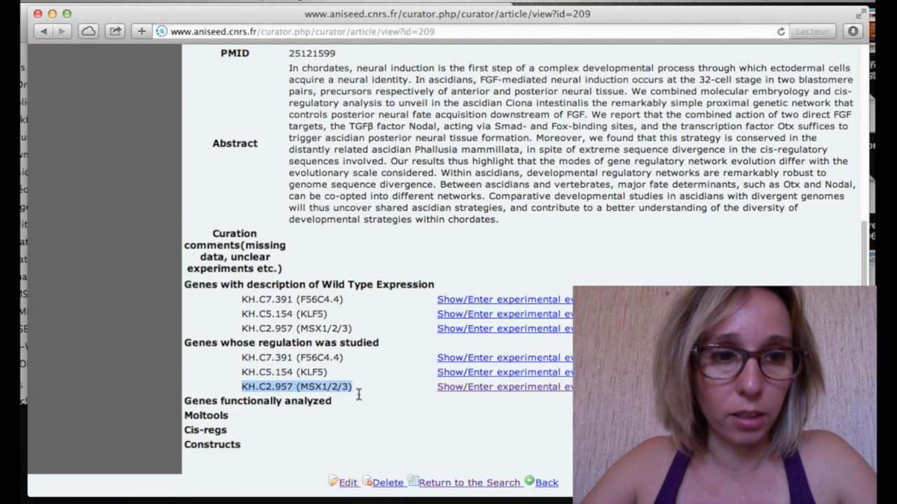
pyautogui.click(463, 397)
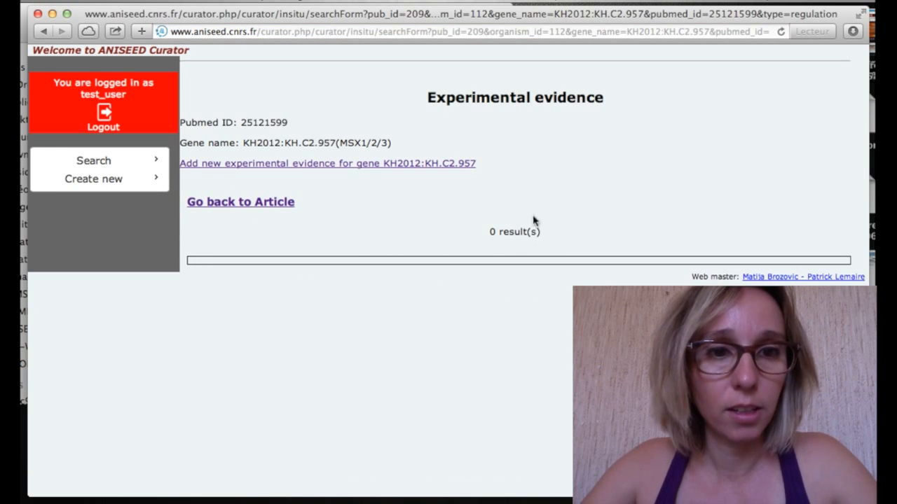
pyautogui.click(312, 171)
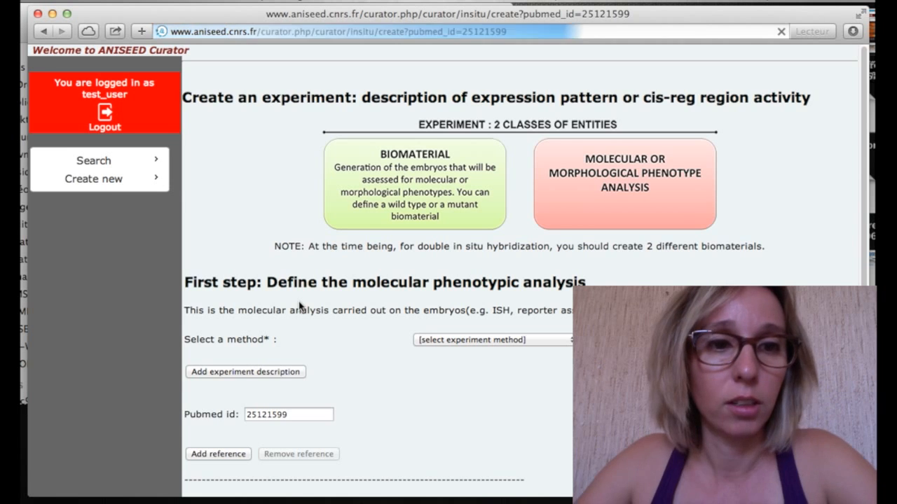
# Choose in situ hybridization and describe b6.5 lineage marker expression under disrupted FGF-Erk and Nodal signaling.
pyautogui.scroll(-3, 295, 290)
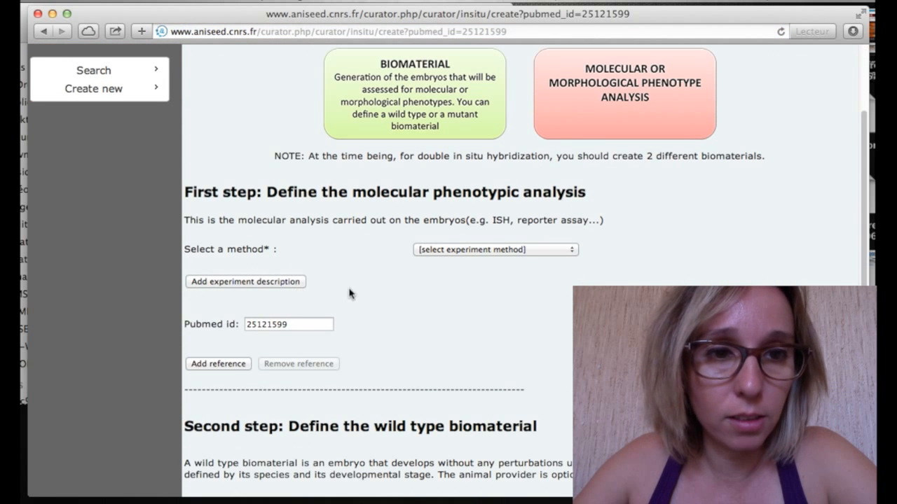
pyautogui.click(505, 250)
pyautogui.click(502, 264)
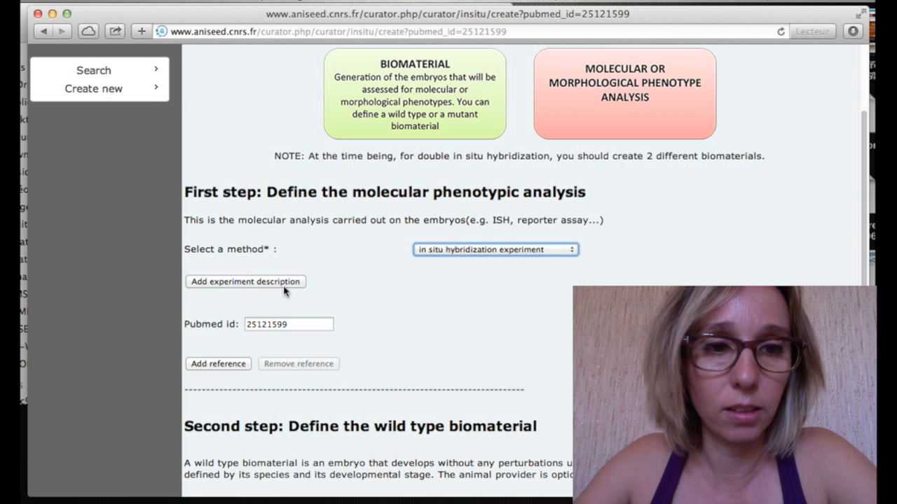
pyautogui.click(283, 283)
pyautogui.click(275, 339)
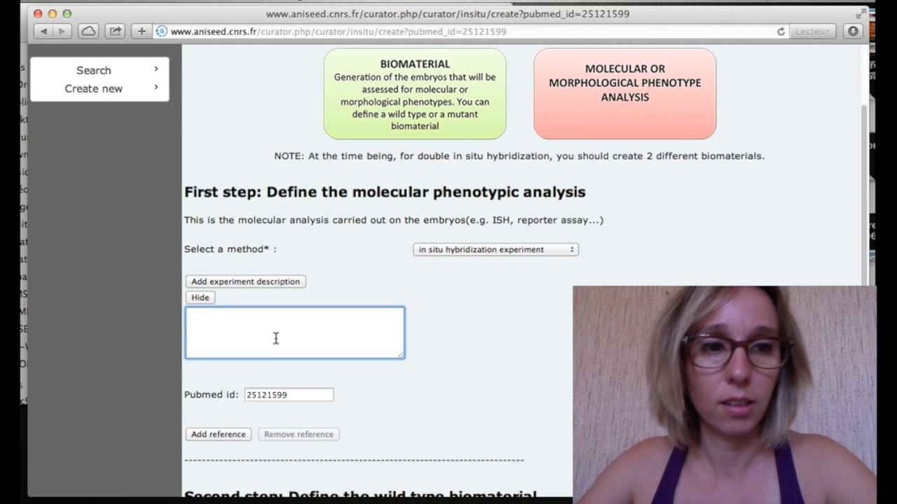
pyautogui.write('Expression')
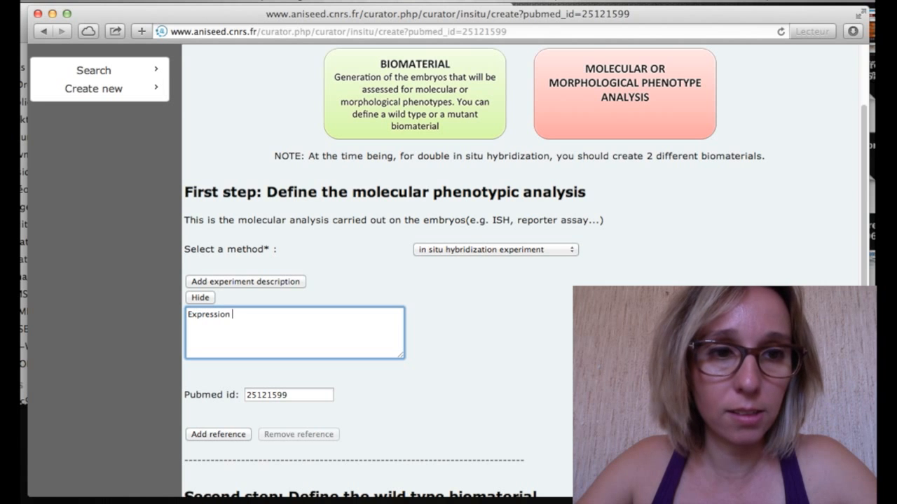
pyautogui.write(' of ear')
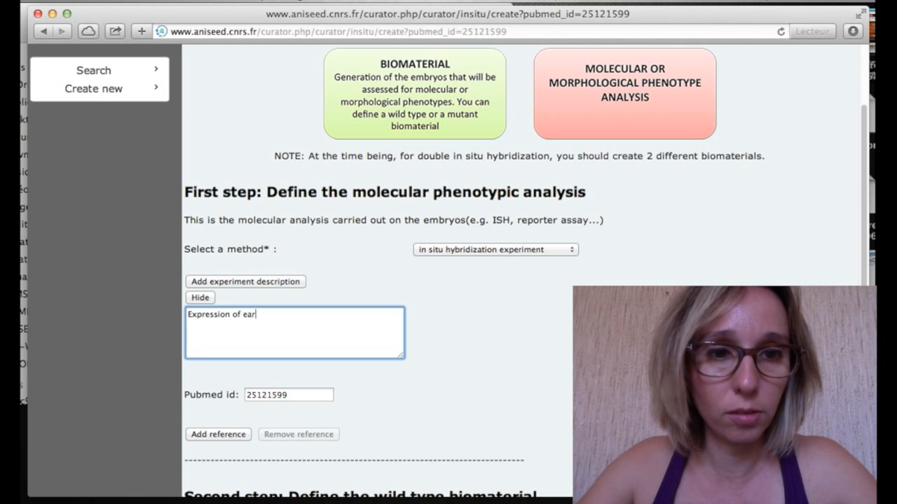
pyautogui.write('ly b')
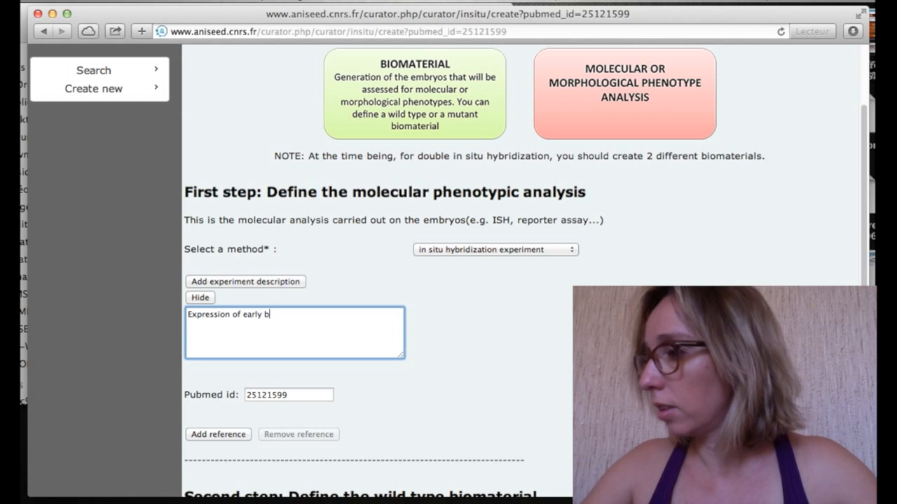
pyautogui.write('6')
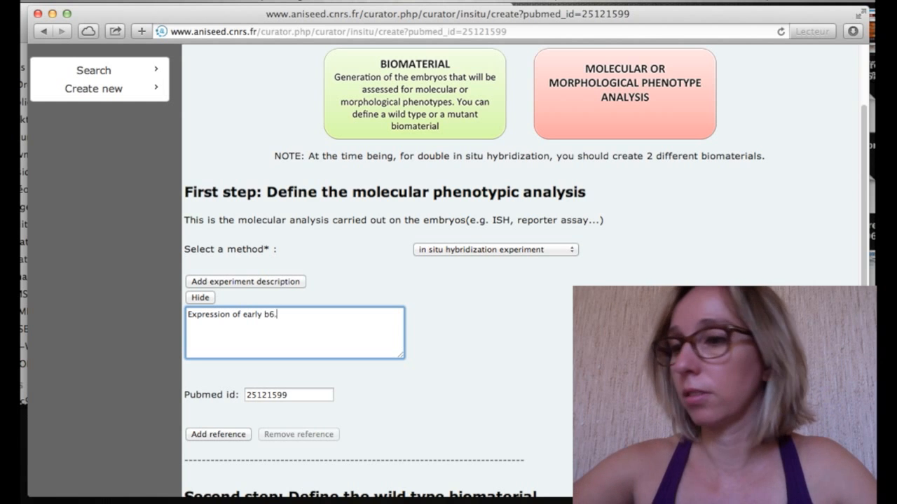
pyautogui.write('.5')
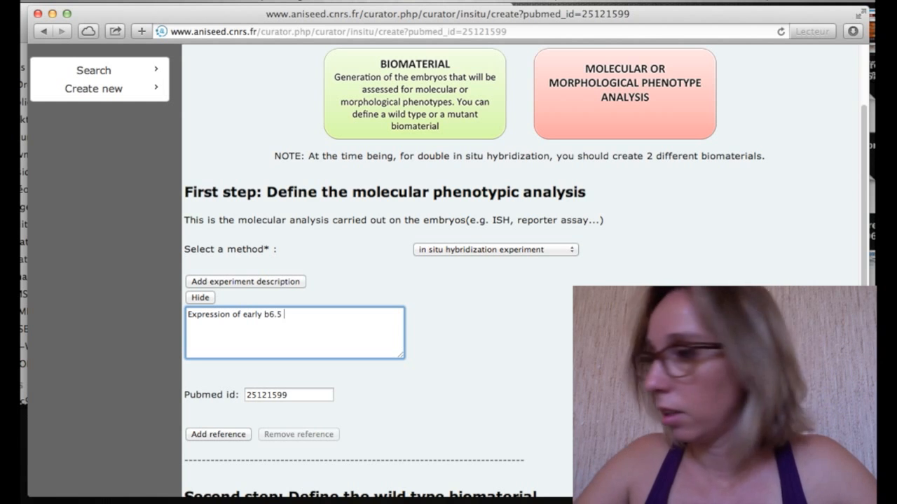
pyautogui.write(' lineage markers')
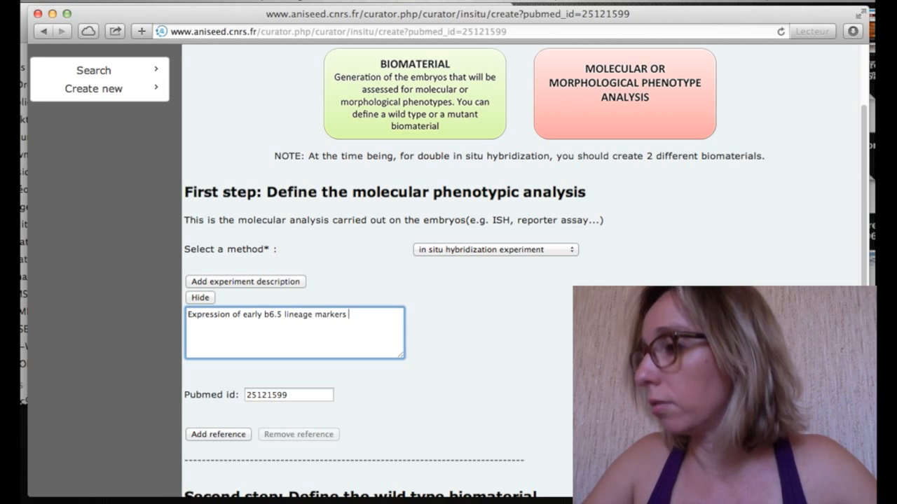
pyautogui.write('when')
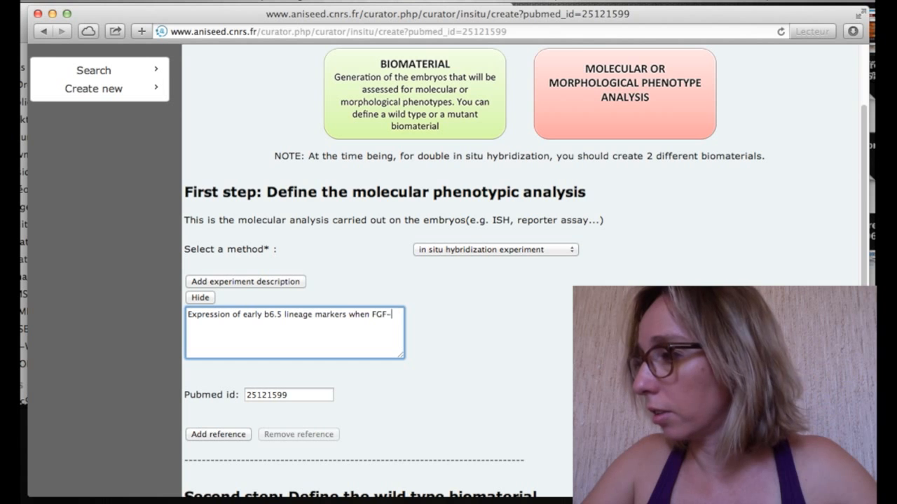
pyautogui.write('FGF-Erk')
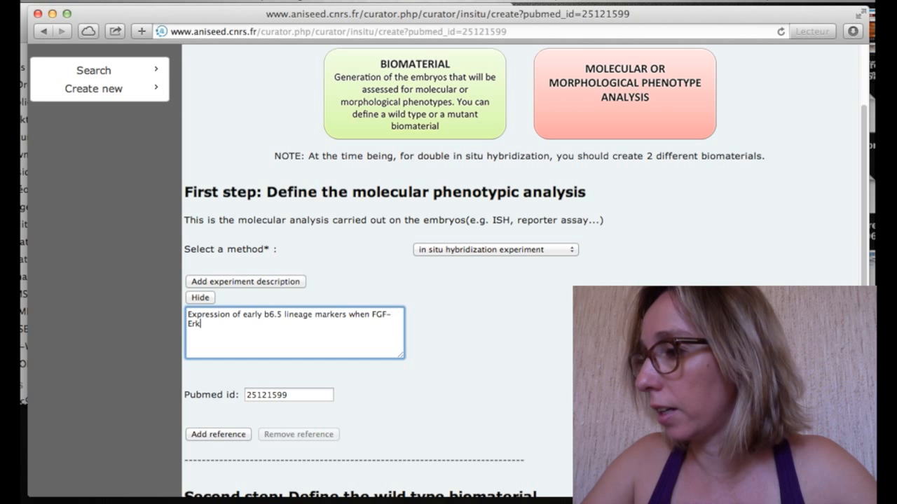
pyautogui.write(' and N')
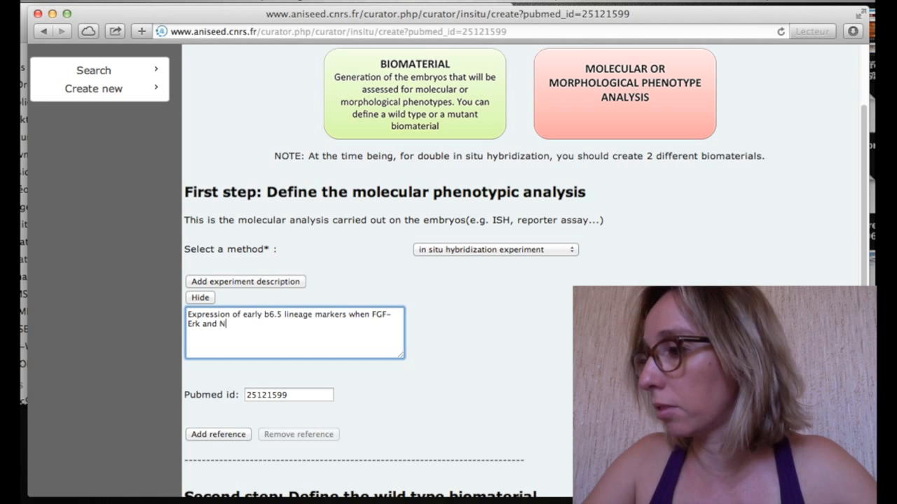
pyautogui.write('odal si')
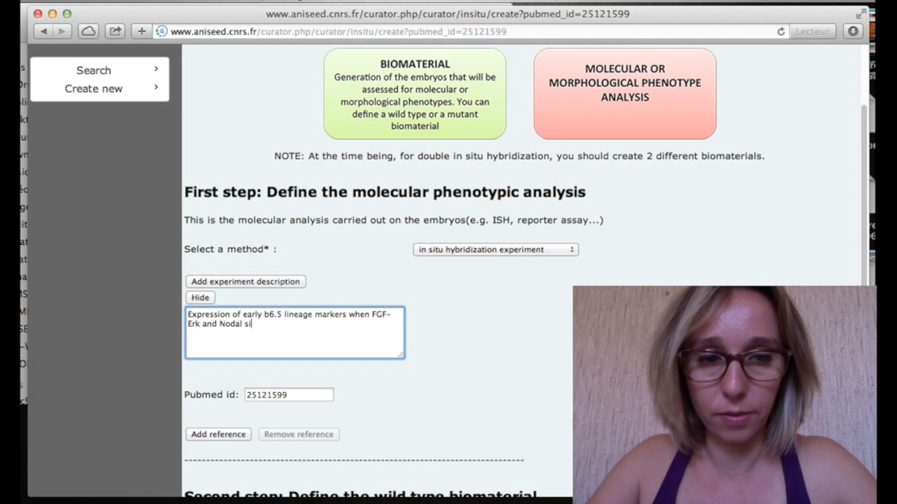
pyautogui.write('gnalin')
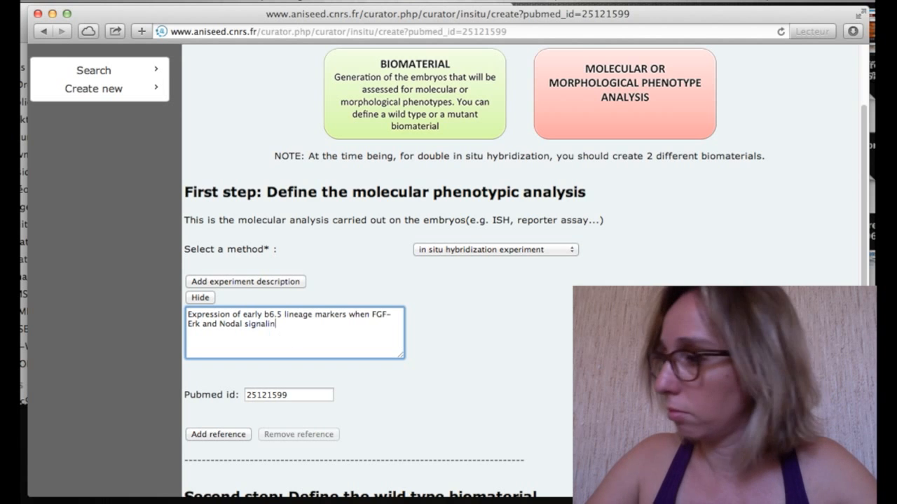
pyautogui.write('g pa')
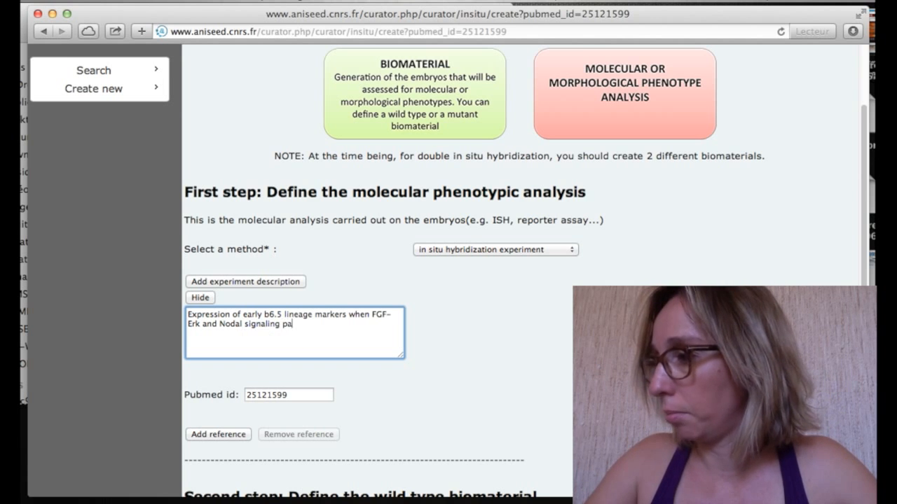
pyautogui.write('thways a')
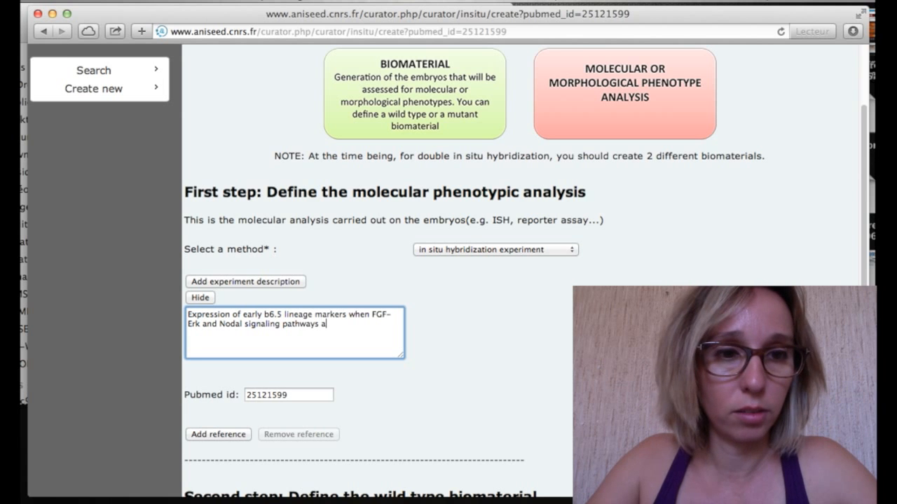
pyautogui.write('re dirup')
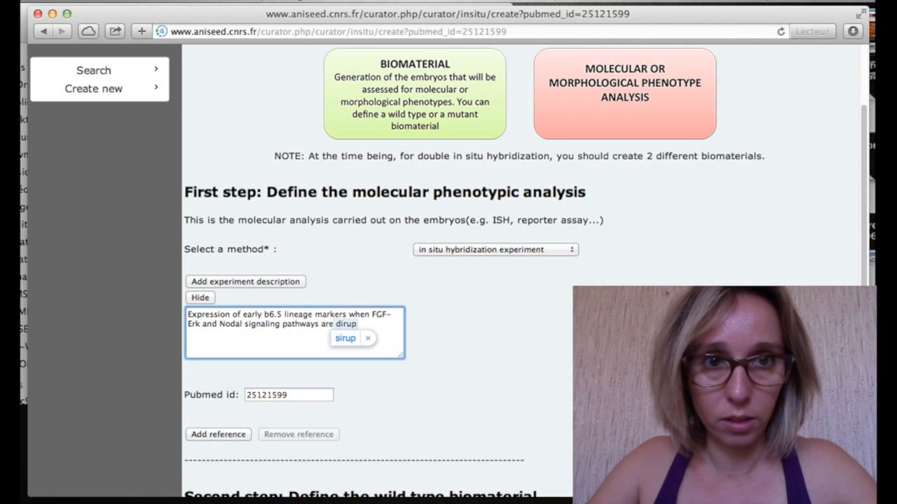
pyautogui.press('BackSpace')
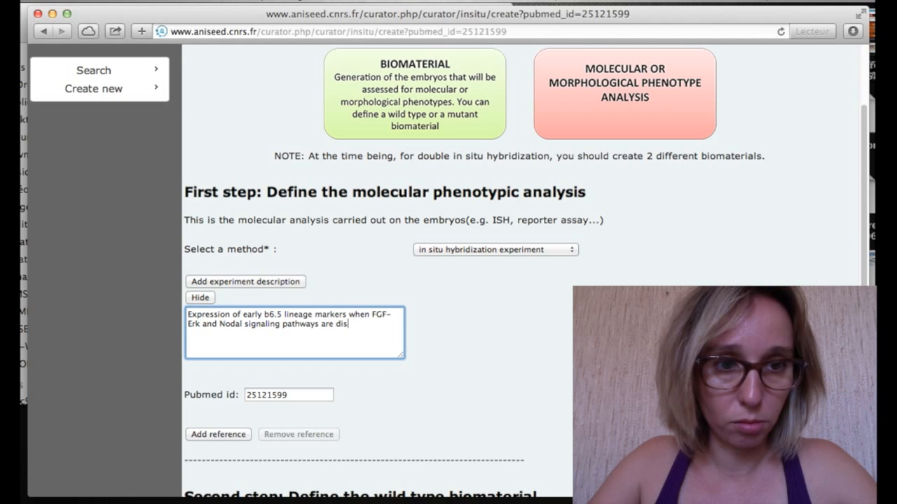
pyautogui.write('rupted.')
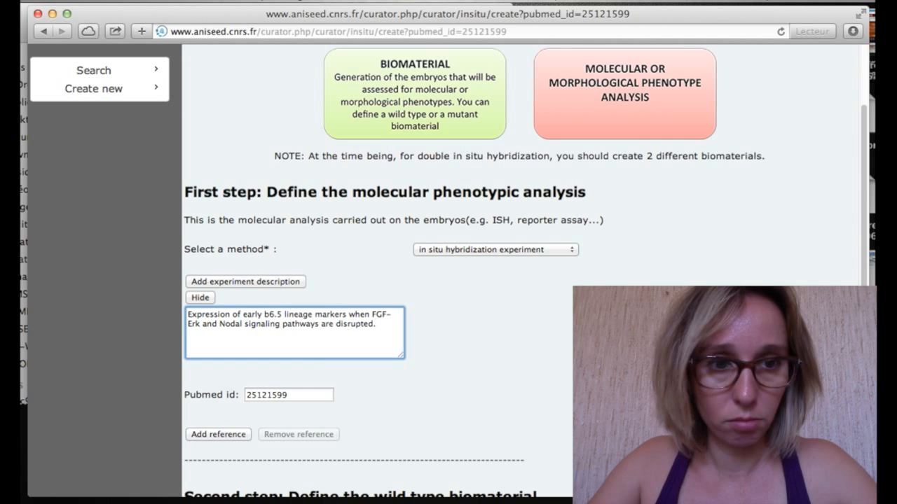
# Set provider Banyuls-sur-mer, France, species C.intestinalis and Stage 11, then save the experiment.
pyautogui.scroll(-5, 285, 335)
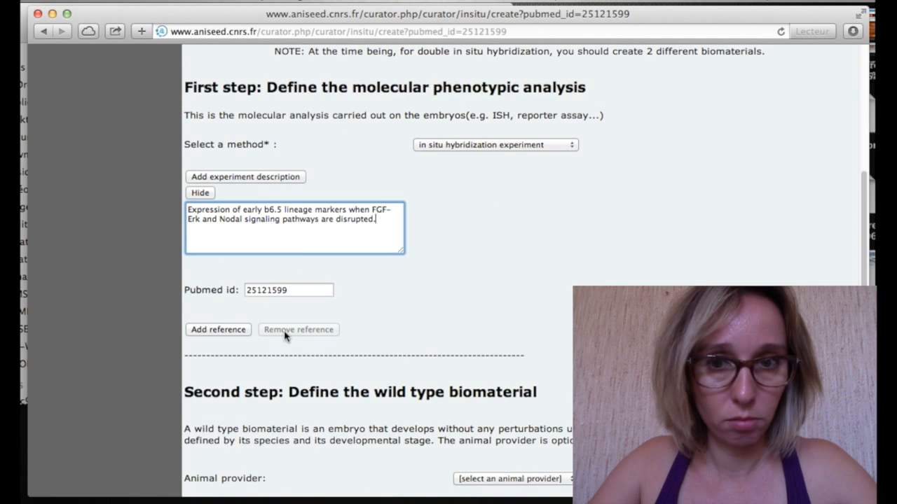
pyautogui.click(546, 429)
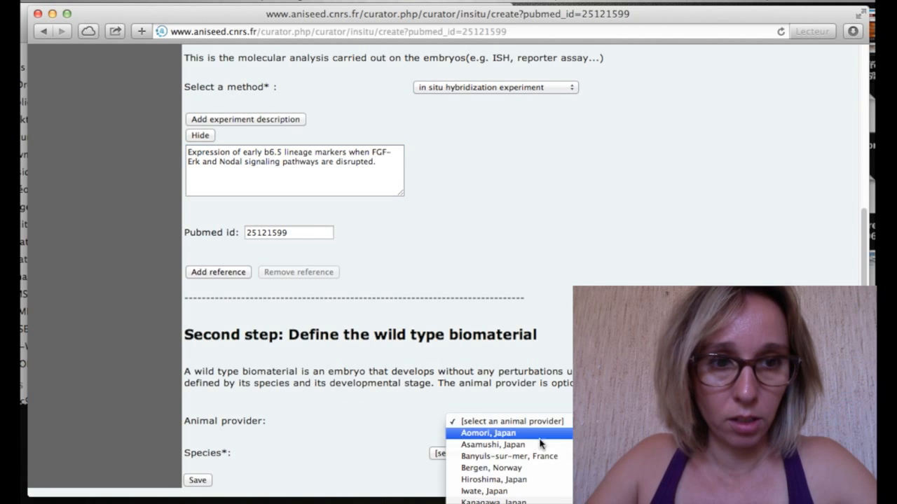
pyautogui.click(544, 459)
pyautogui.click(517, 457)
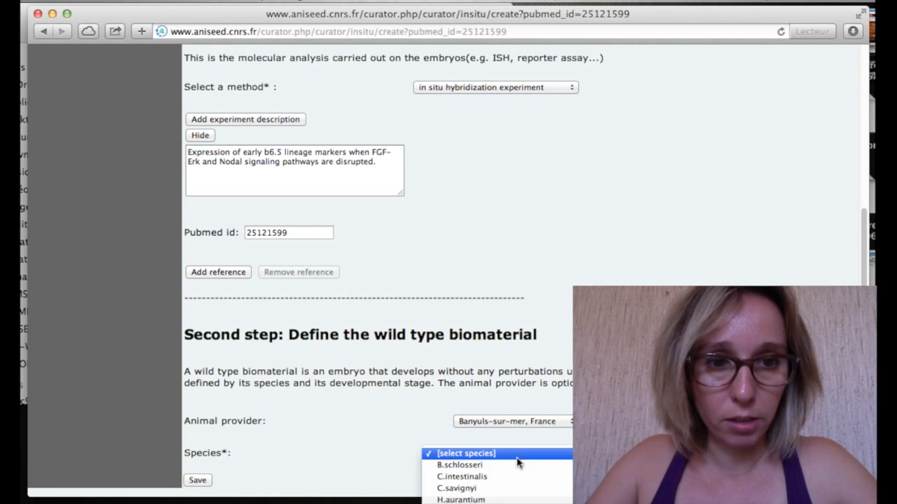
pyautogui.click(515, 476)
pyautogui.scroll(-10, 412, 435)
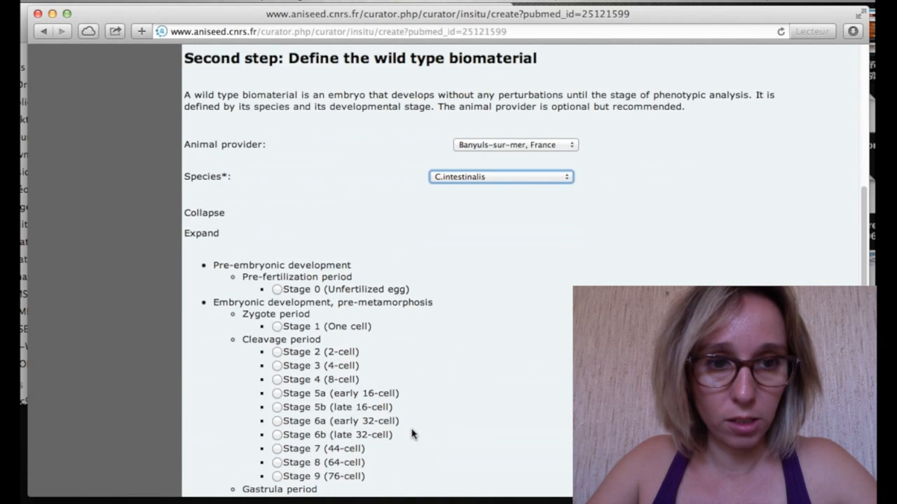
pyautogui.scroll(-4, 304, 371)
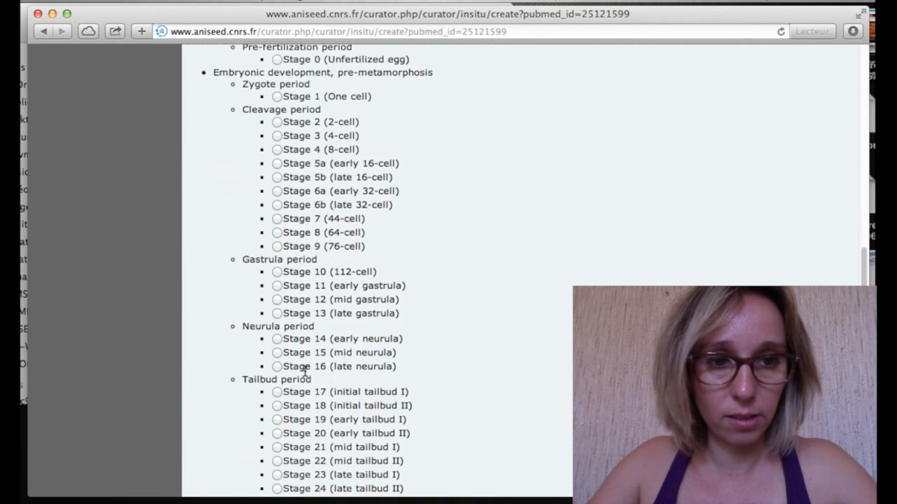
pyautogui.click(277, 286)
pyautogui.scroll(-14, 327, 341)
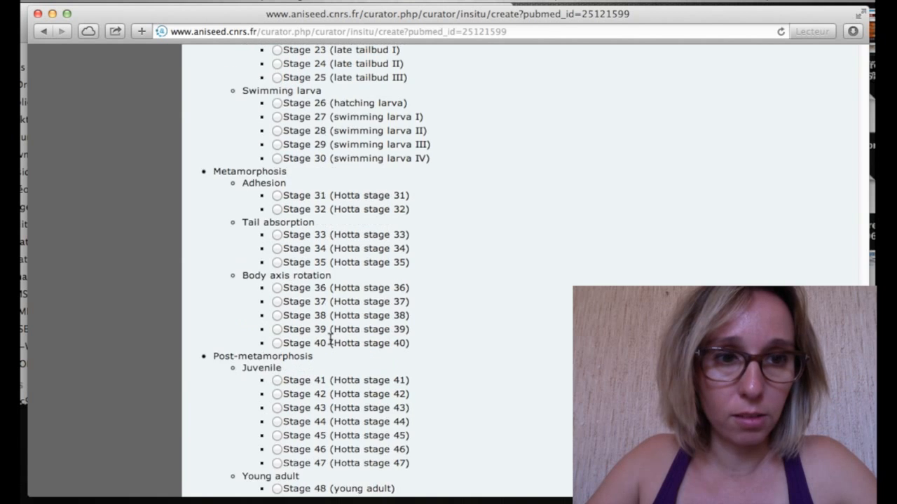
pyautogui.click(198, 481)
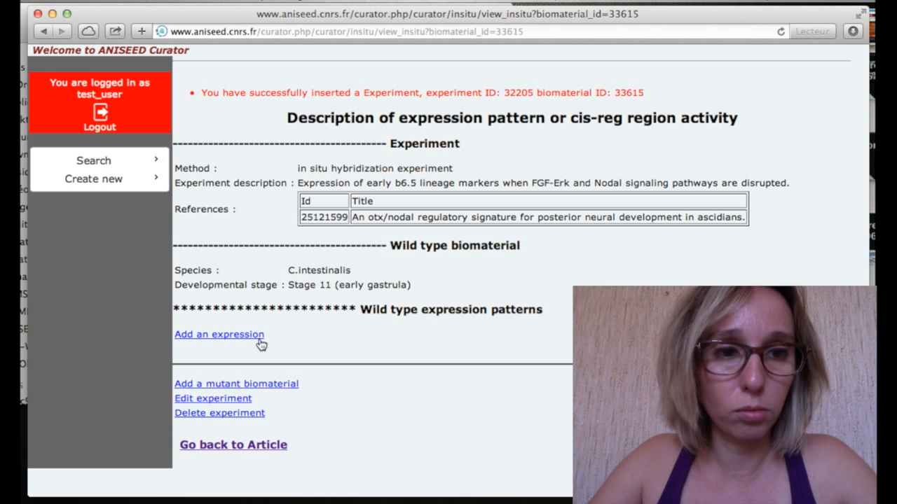
# Add an expression to experiment 32205, choose its author, and open the probe dialog.
pyautogui.click(223, 343)
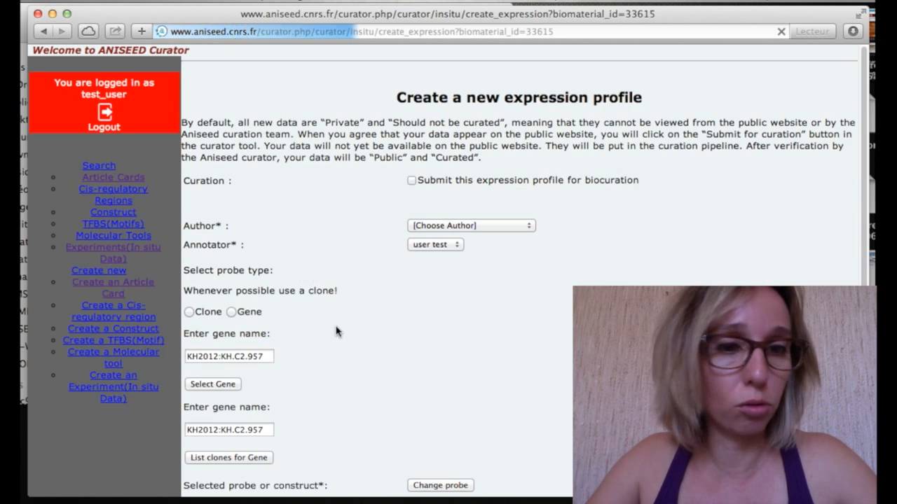
pyautogui.click(482, 227)
pyautogui.scroll(-6, 472, 347)
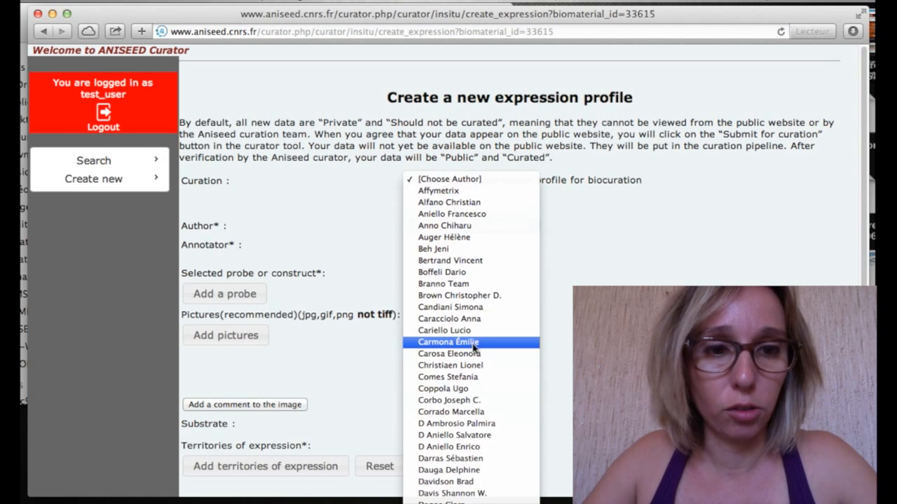
pyautogui.scroll(-20, 474, 346)
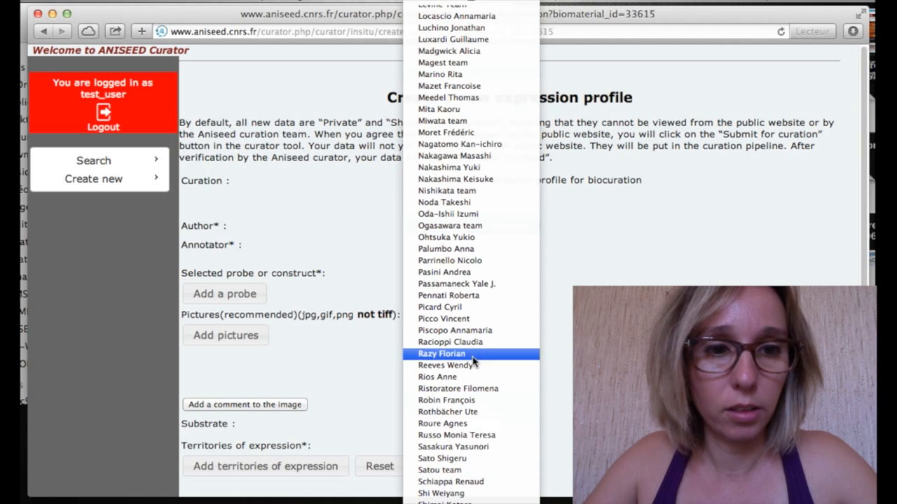
pyautogui.click(466, 424)
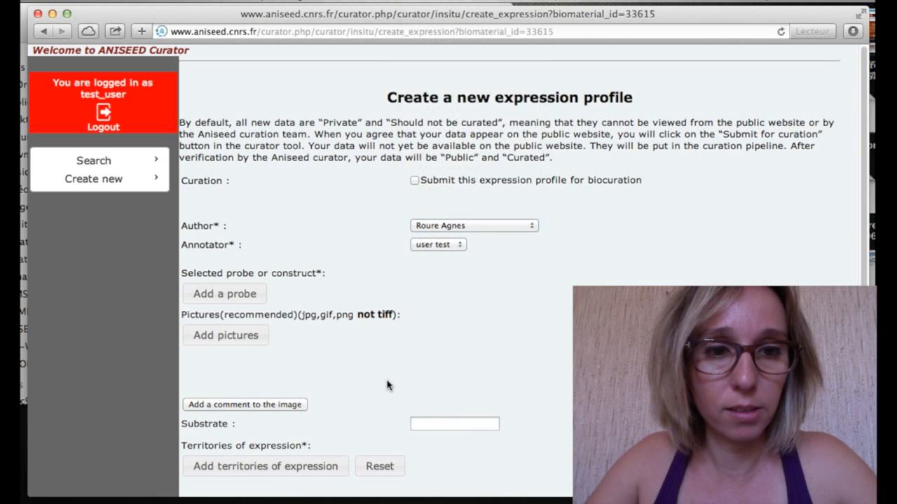
pyautogui.click(259, 303)
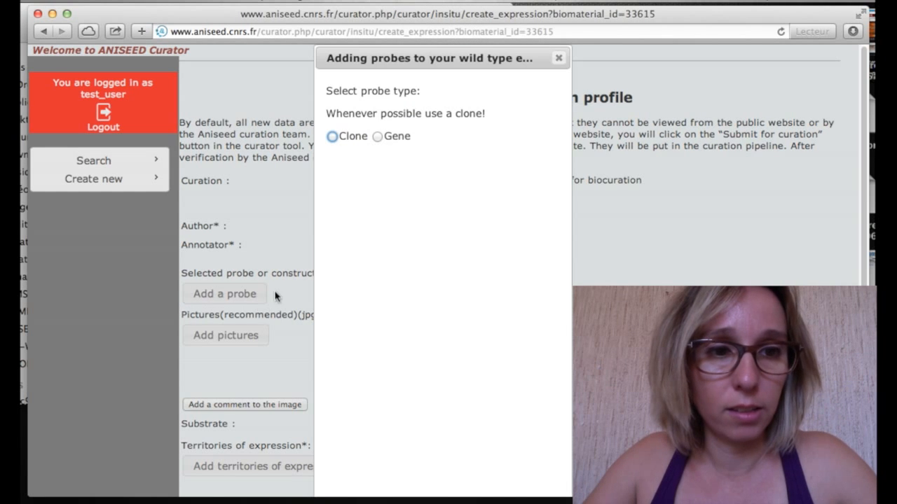
# Choose clone cign067l18 from KH.C2.957's clone list as the probe.
pyautogui.click(338, 140)
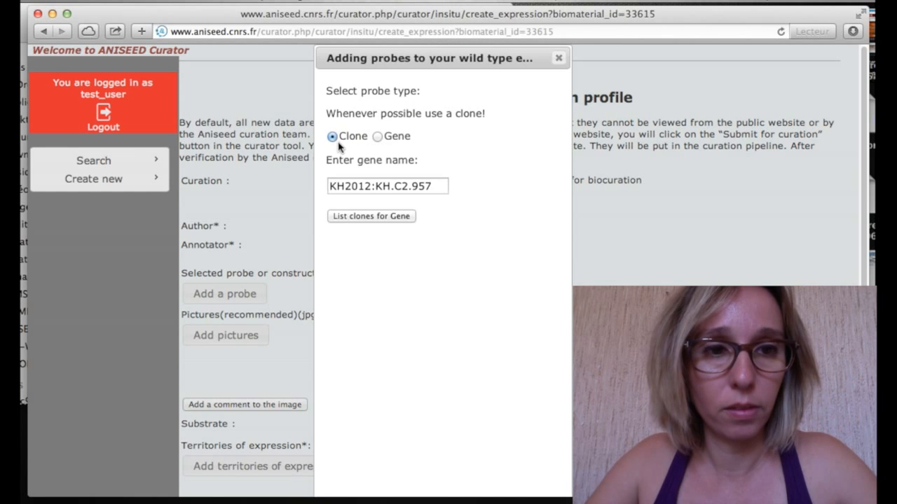
pyautogui.click(389, 219)
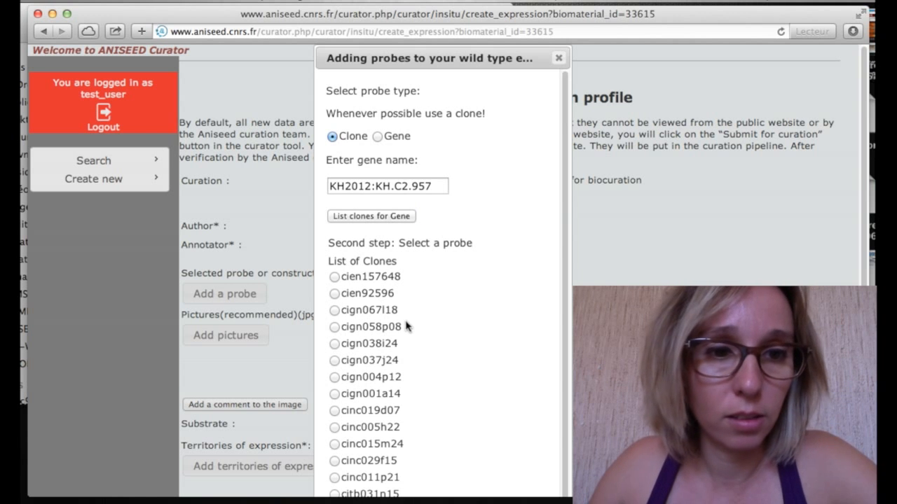
pyautogui.click(334, 311)
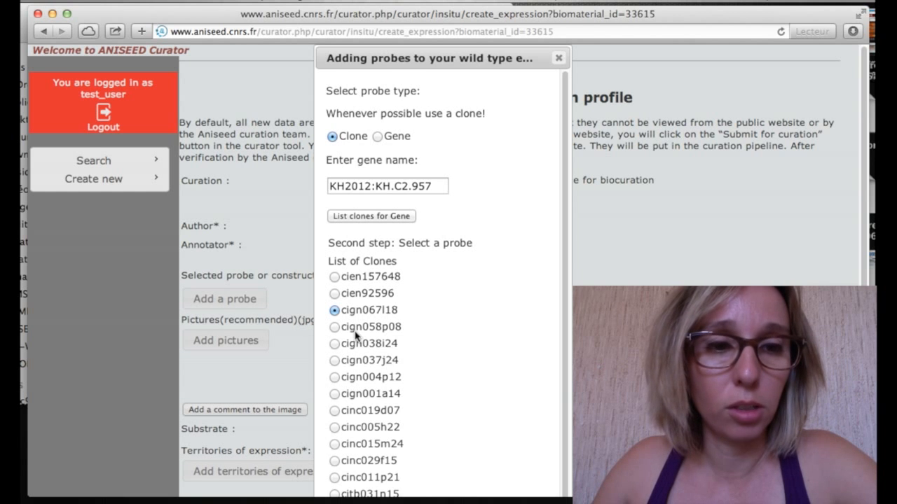
pyautogui.scroll(-3, 355, 336)
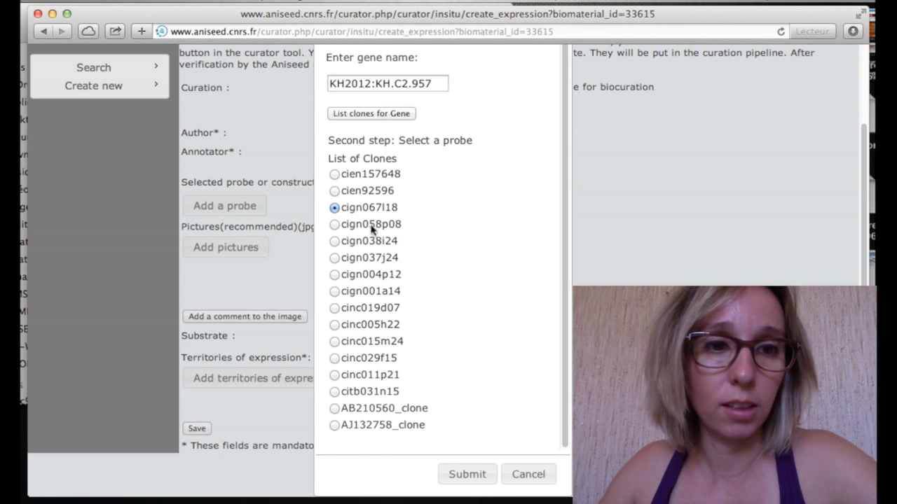
pyautogui.click(466, 480)
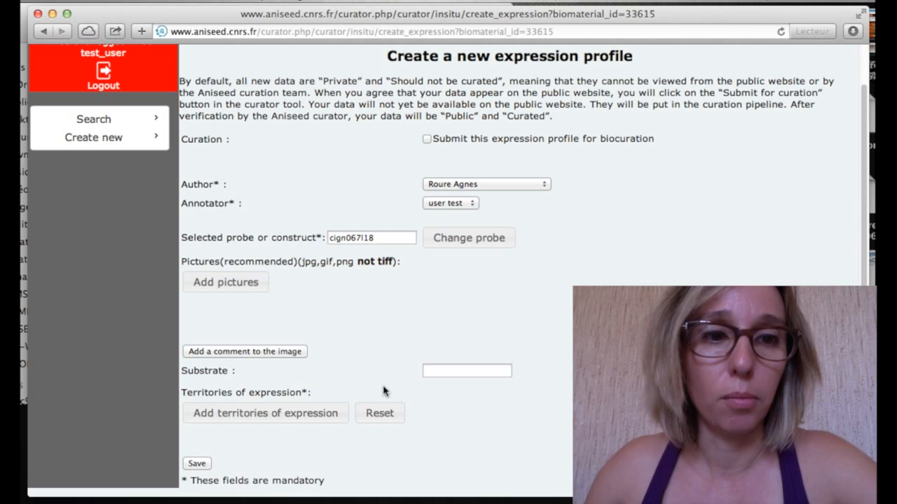
# Upload the Figi image to the expression profile and add a comment box for it.
pyautogui.click(252, 287)
pyautogui.click(250, 316)
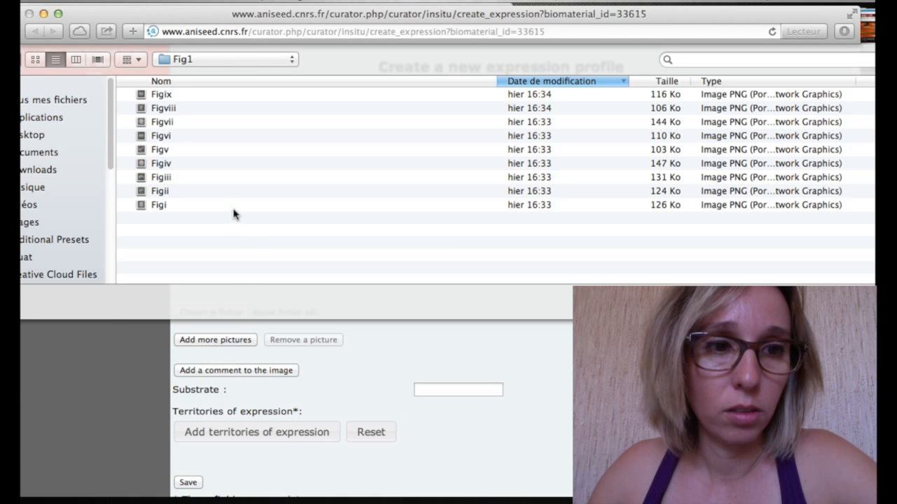
pyautogui.click(234, 208)
pyautogui.click(866, 303)
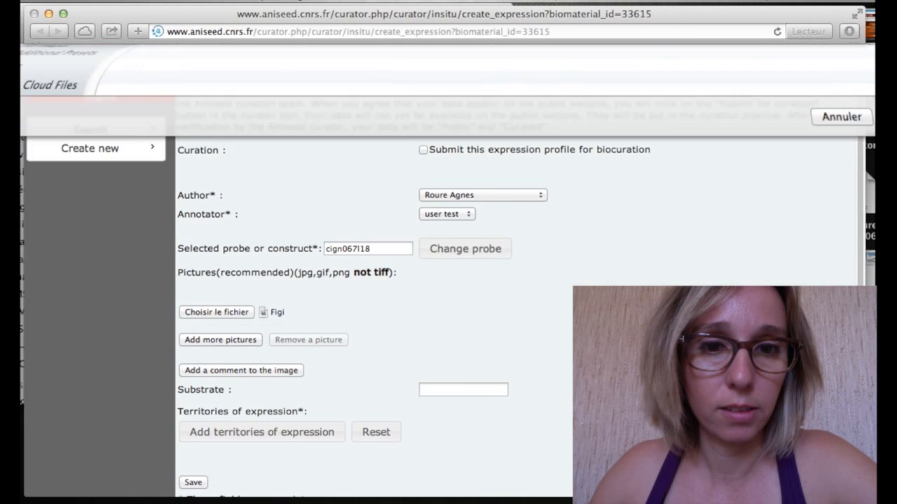
pyautogui.click(279, 377)
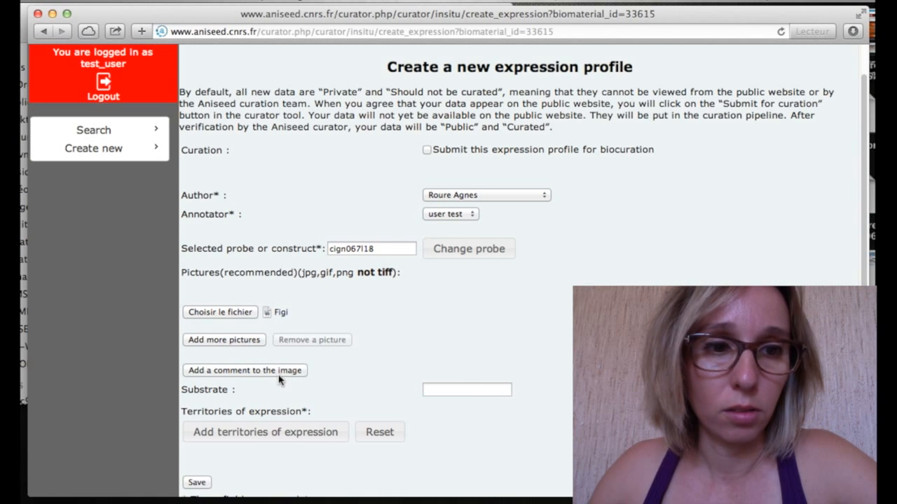
pyautogui.click(501, 409)
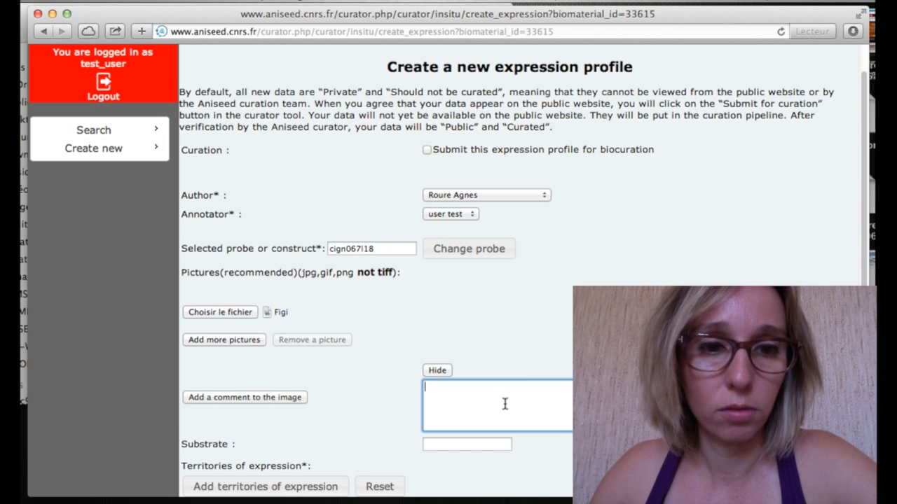
# Write 'Animal view of Msxb at early gastrula' plus the original annotation on b6.5 blastomere daughter cells.
pyautogui.write('Animal ')
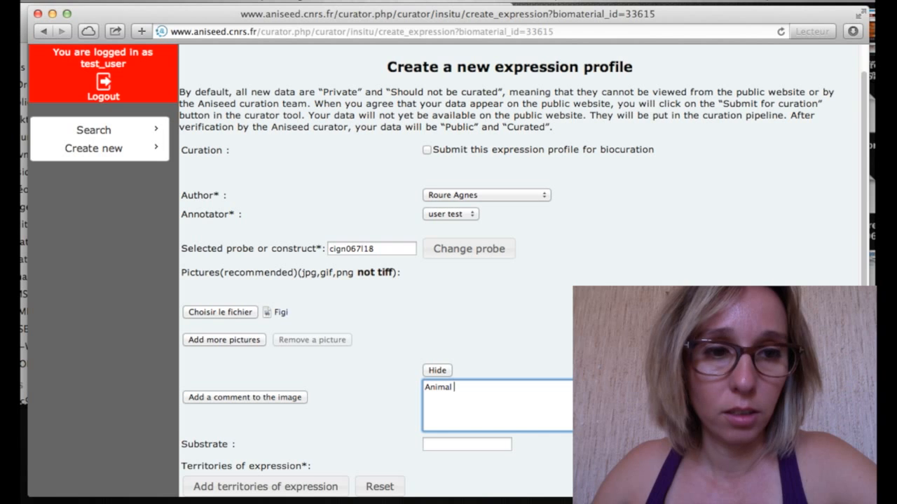
pyautogui.write('view of Ms')
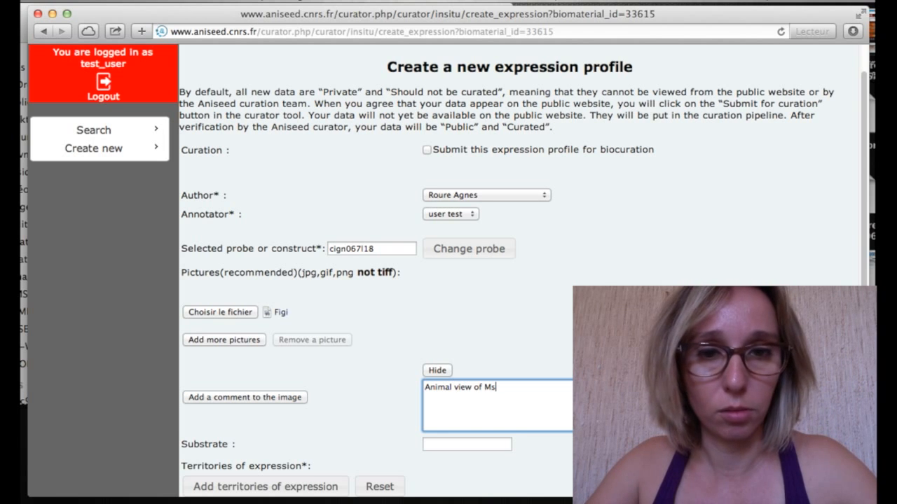
pyautogui.write('xb a')
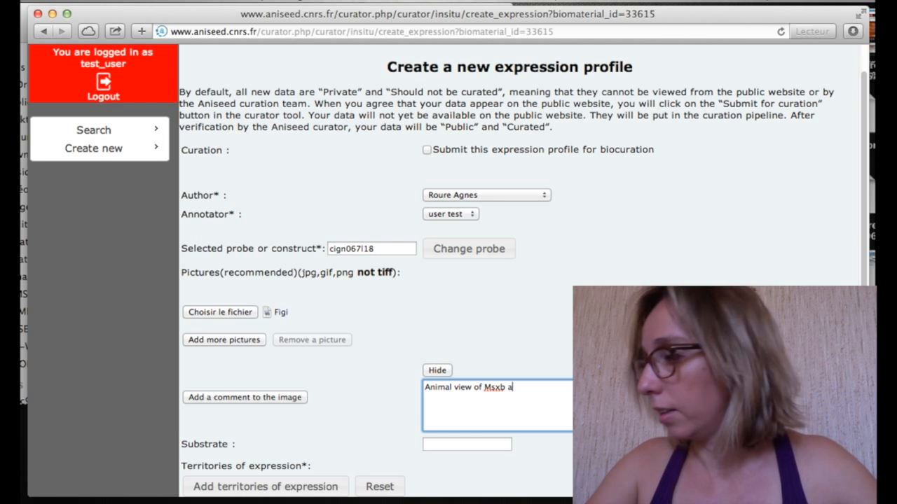
pyautogui.write('t early ')
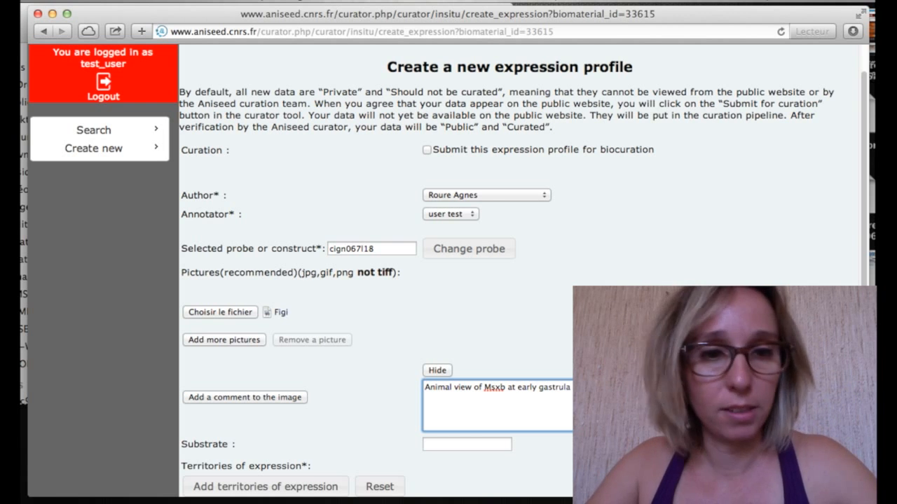
pyautogui.write('gastrula')
pyautogui.press('Return')
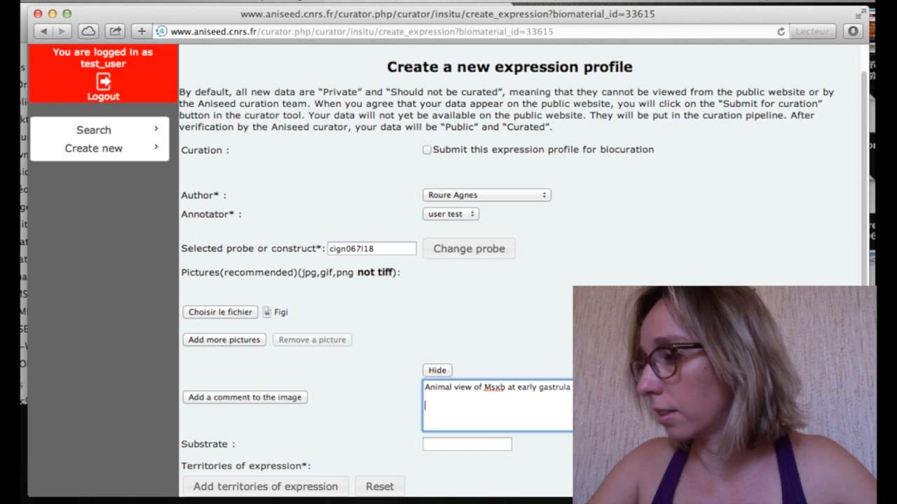
pyautogui.write('Orgina')
pyautogui.press('BackSpace')
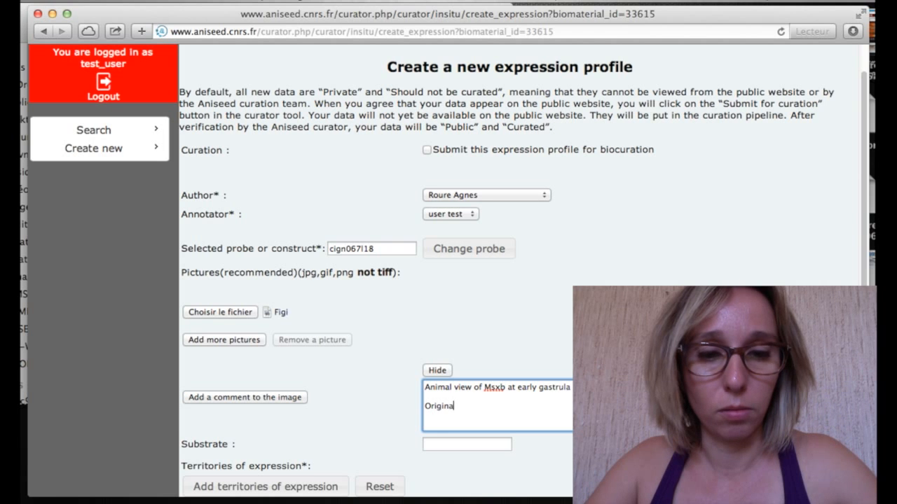
pyautogui.write('al annotation : ')
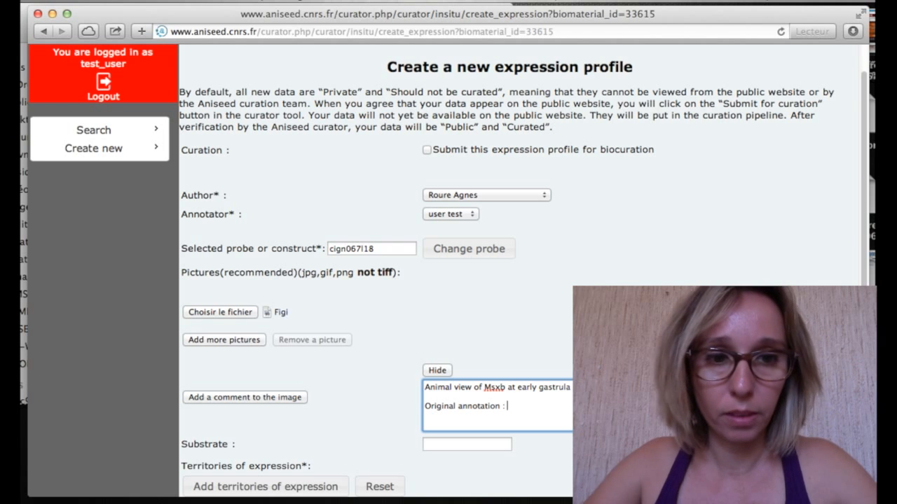
pyautogui.write('Msxb is expresse')
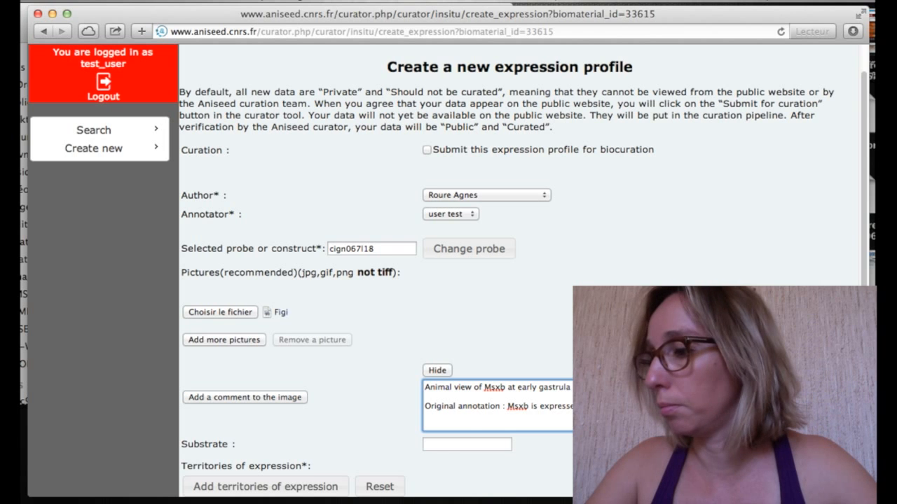
pyautogui.write('ghte')
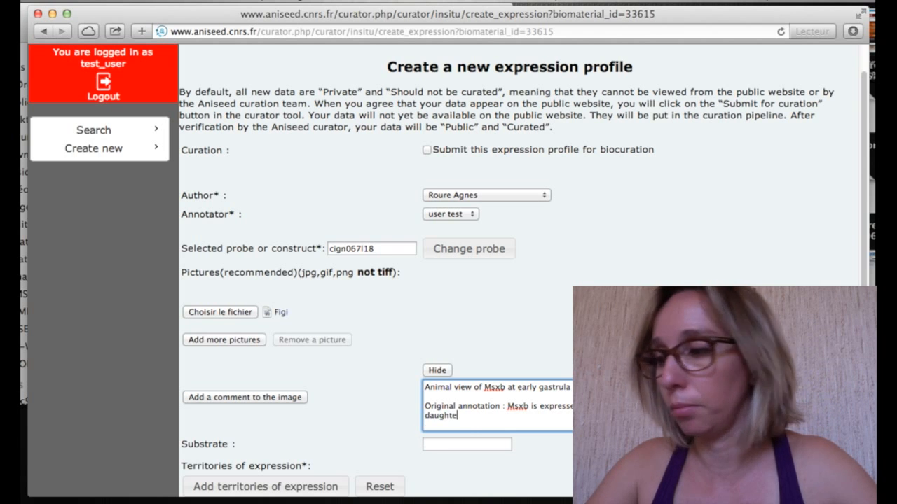
pyautogui.write('r cells ')
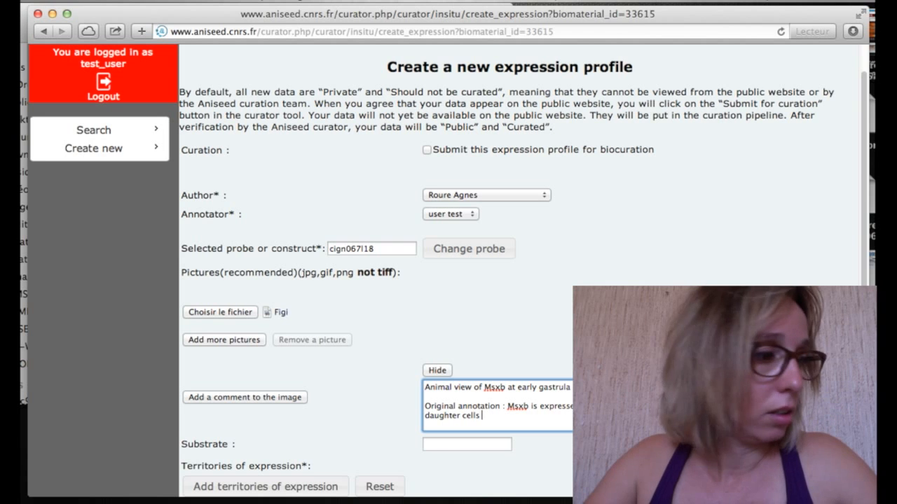
pyautogui.write('of t')
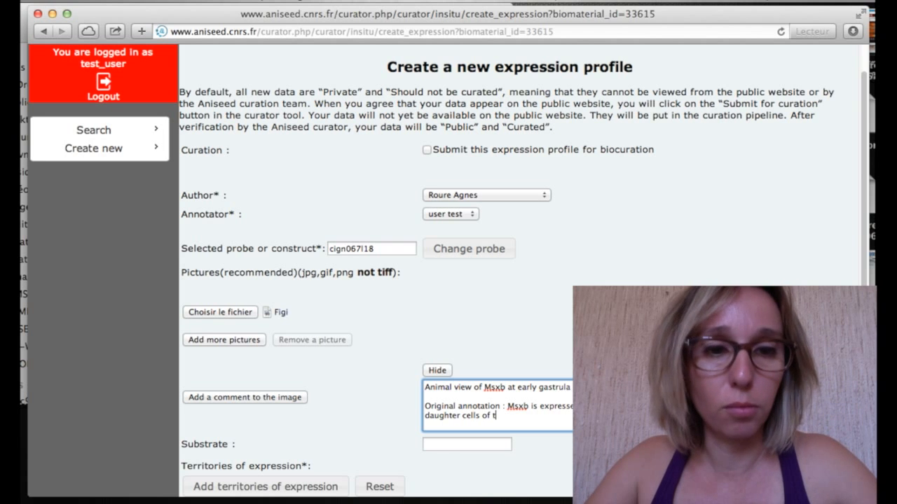
pyautogui.write('he b6.5')
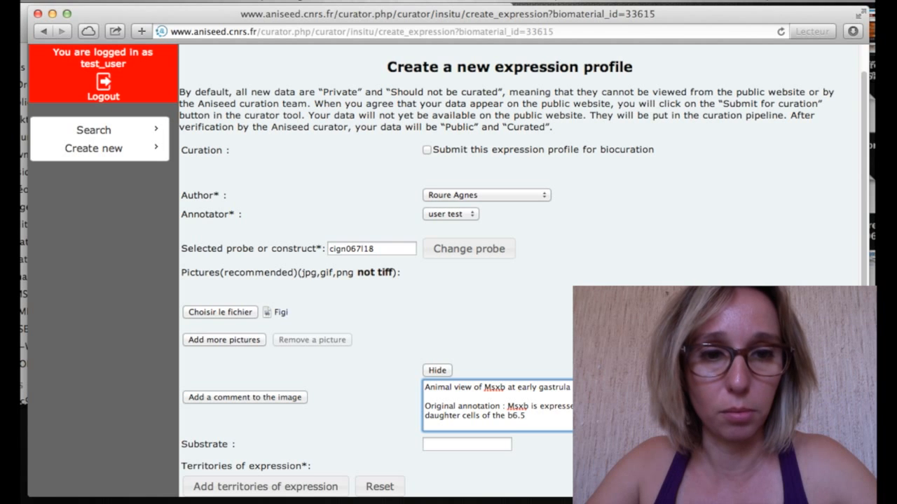
pyautogui.write(' blast')
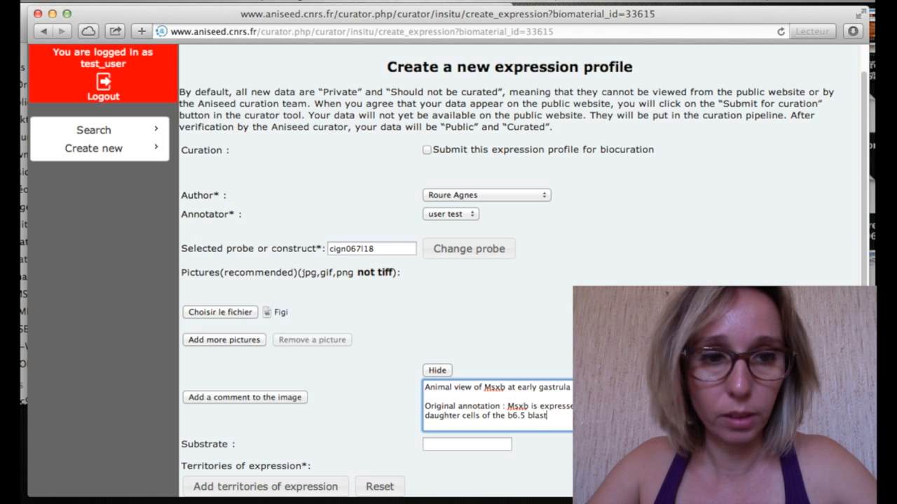
pyautogui.write('omer')
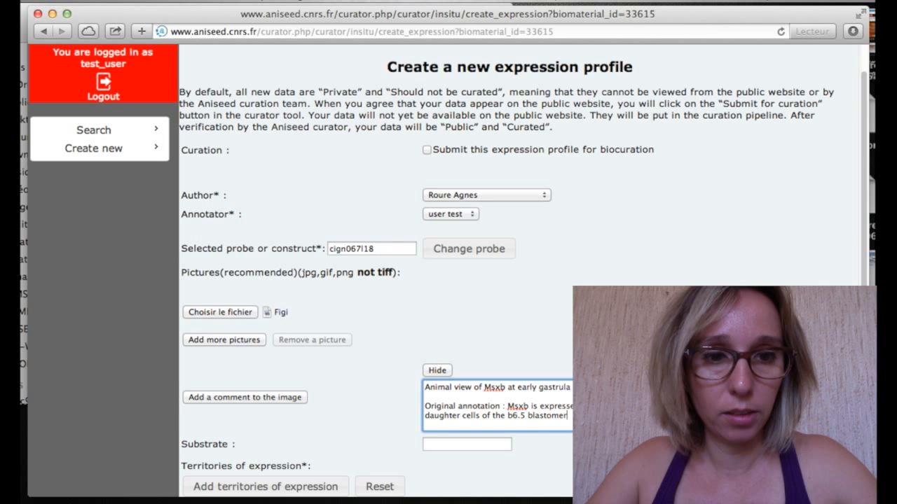
pyautogui.scroll(-3, 449, 274)
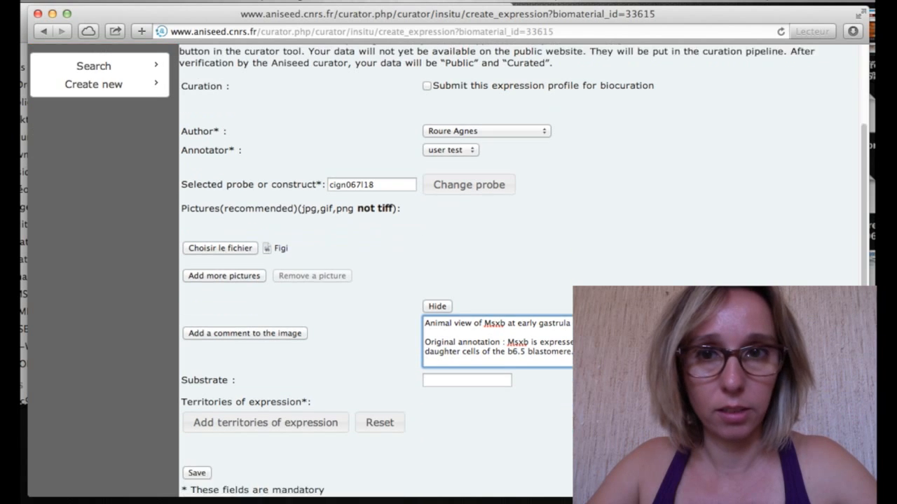
# Enter NBT-BCIP as the substrate, then open the Stage 11 territories of expression dialog.
pyautogui.click(492, 372)
pyautogui.write('NBT-BCIP')
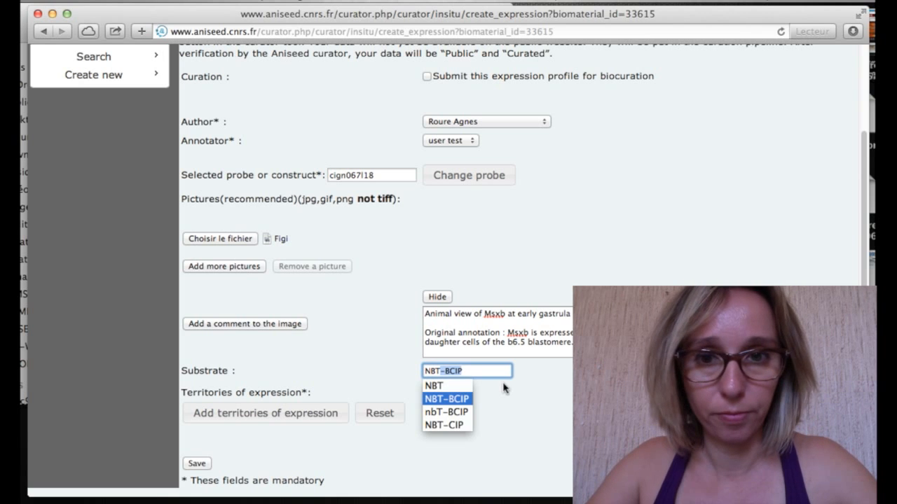
pyautogui.click(438, 399)
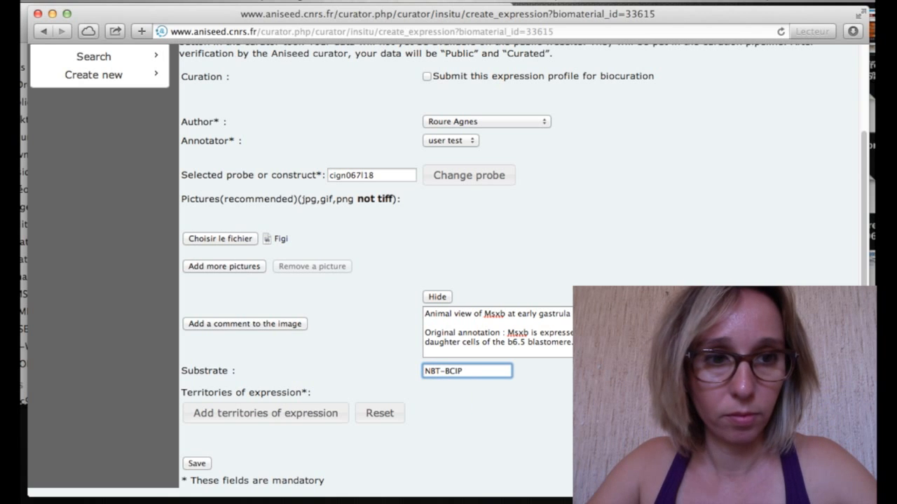
pyautogui.click(350, 422)
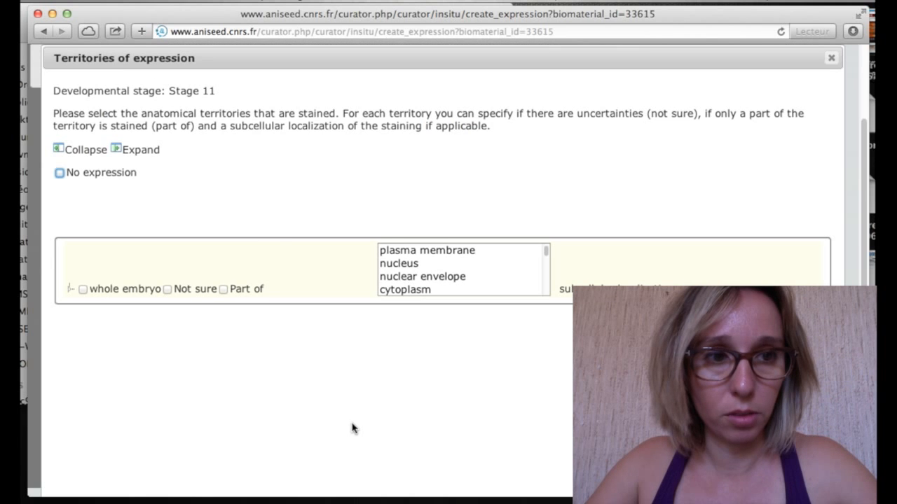
# Expand the territory tree and tick the b8.17 and b8.18 cell pairs.
pyautogui.click(128, 155)
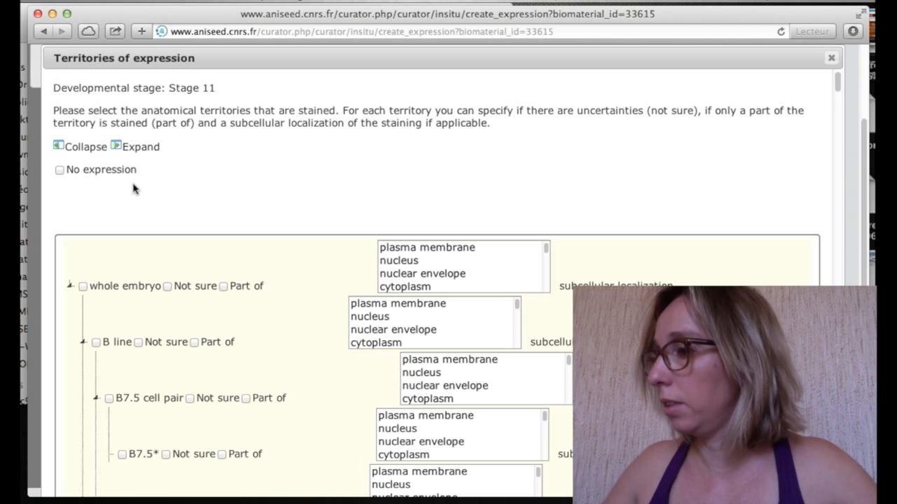
pyautogui.press('super+f')
pyautogui.write('b')
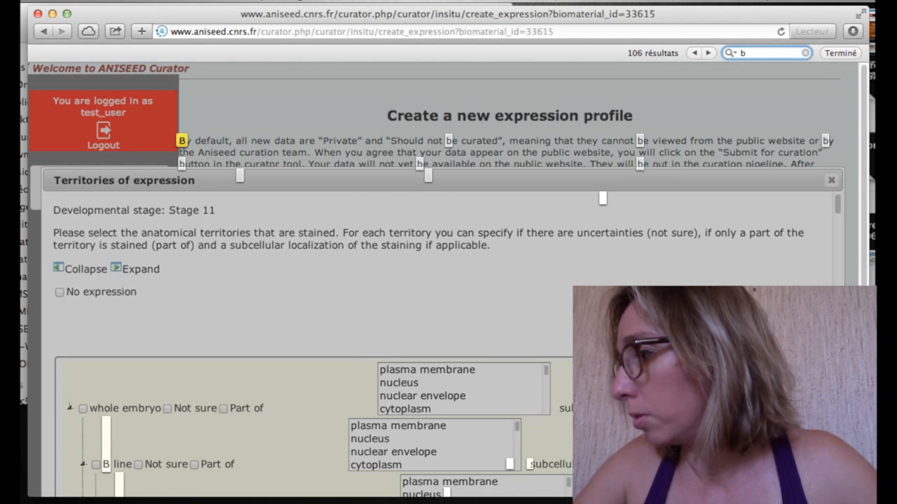
pyautogui.write('8.')
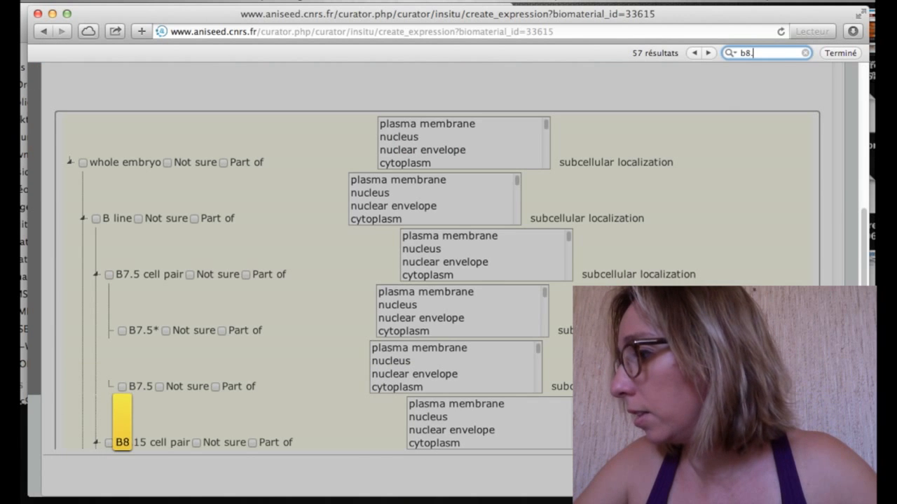
pyautogui.write('17')
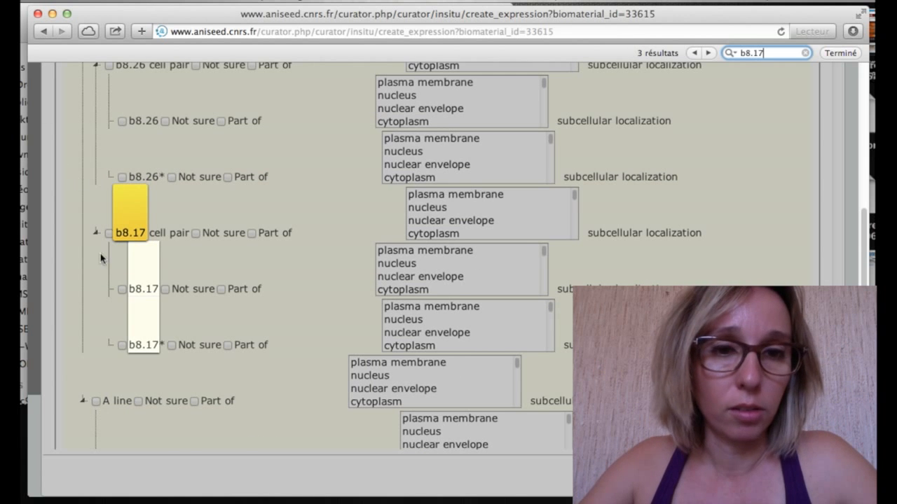
pyautogui.click(111, 235)
pyautogui.click(111, 234)
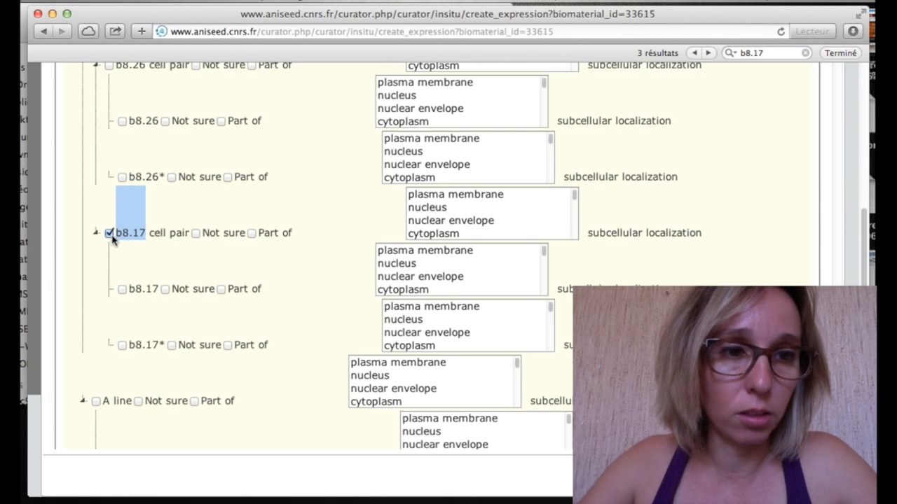
pyautogui.press('super+f')
pyautogui.write('b8')
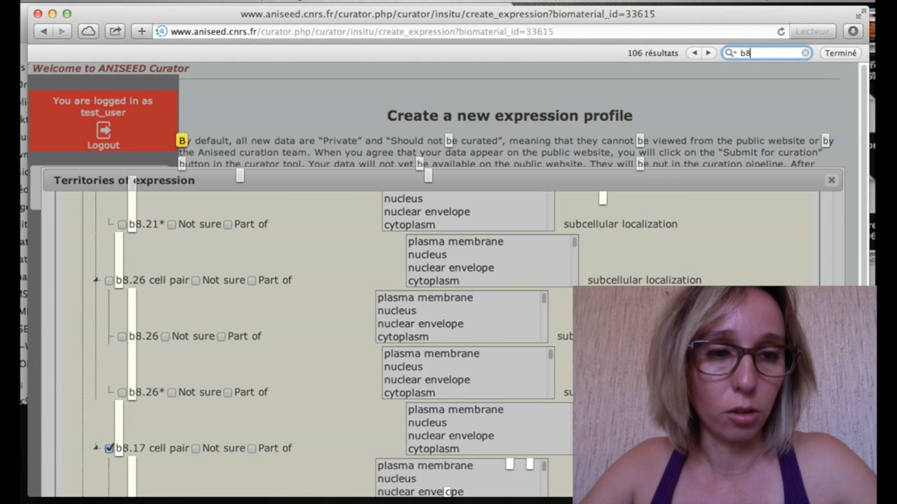
pyautogui.write('.18')
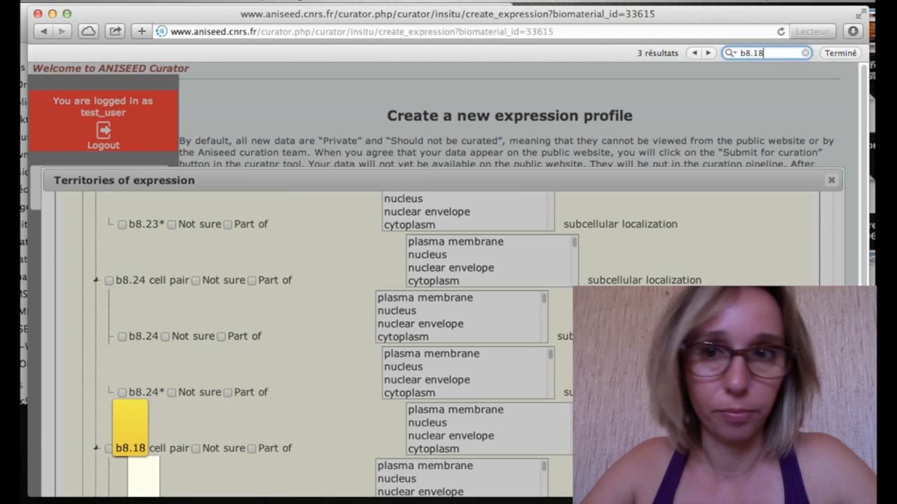
pyautogui.click(116, 463)
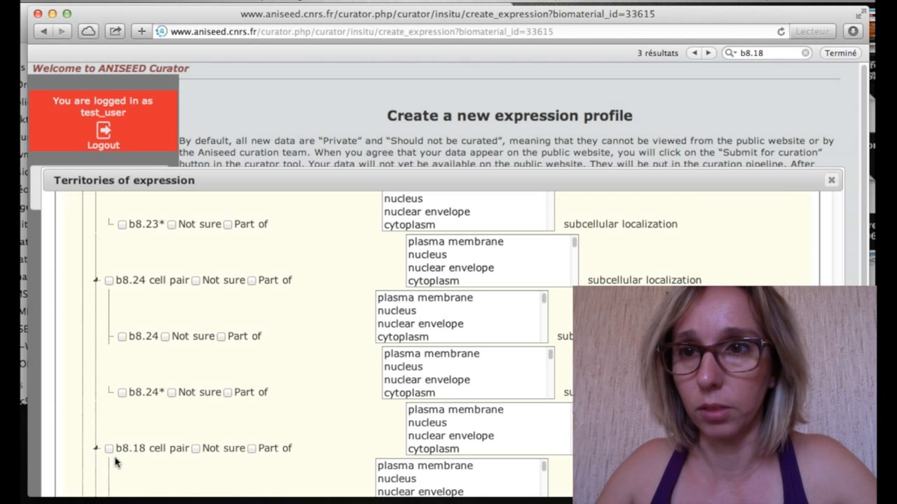
# Find and tick the b8.19 and b8.20 cell pairs as expression territories.
pyautogui.press('super+f')
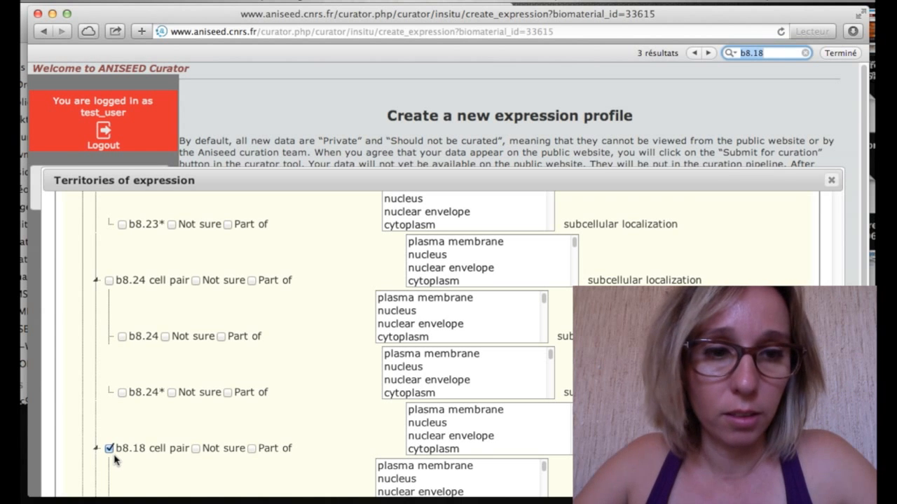
pyautogui.write('b')
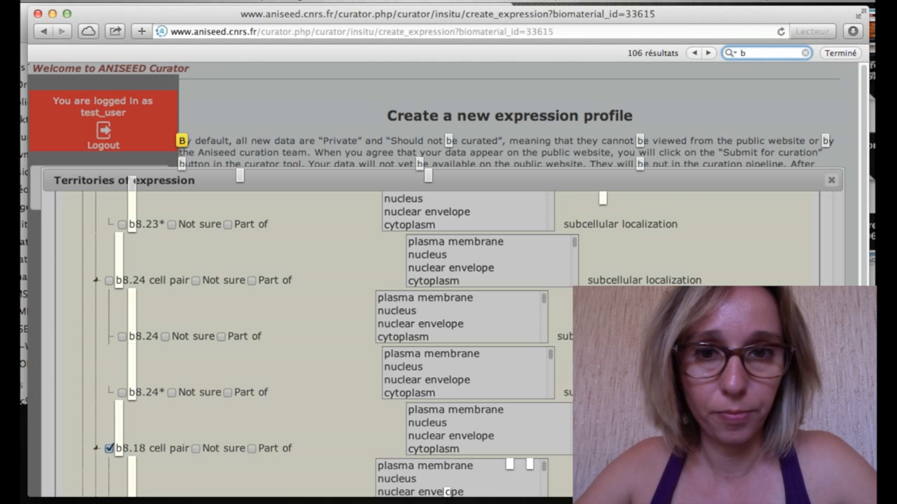
pyautogui.write('8.19')
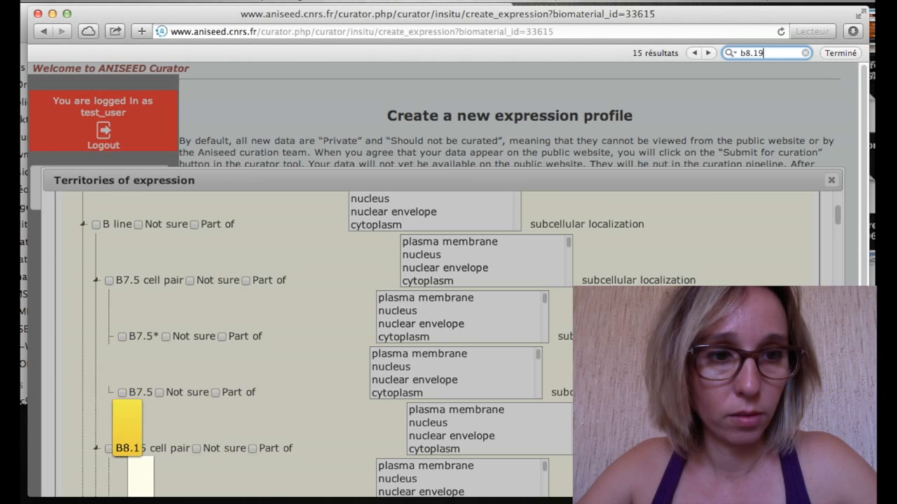
pyautogui.click(110, 449)
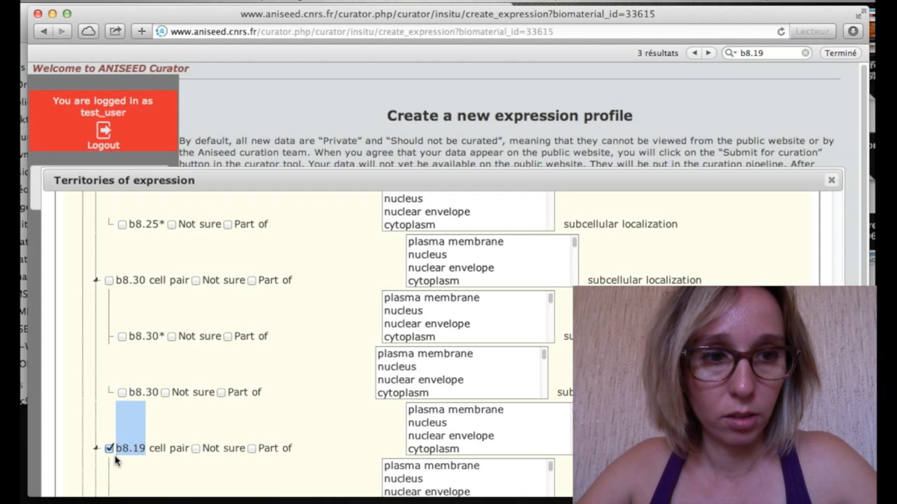
pyautogui.scroll(-5, 116, 459)
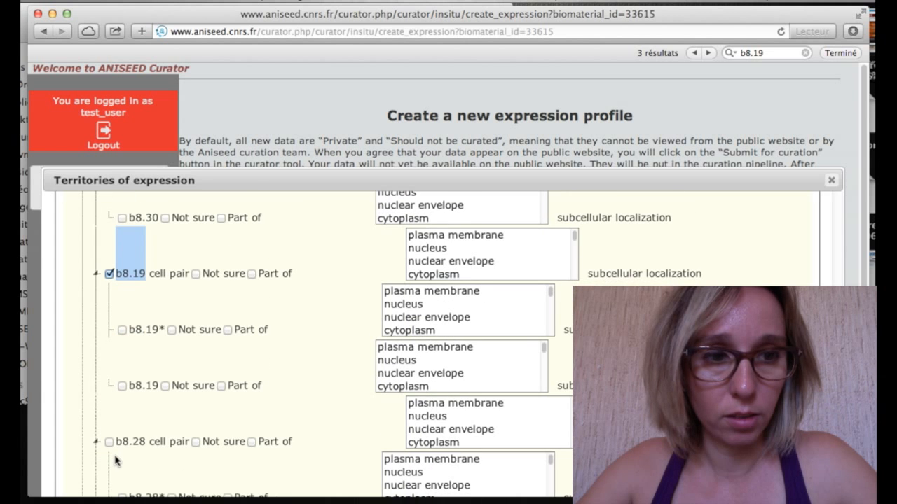
pyautogui.press('super+f')
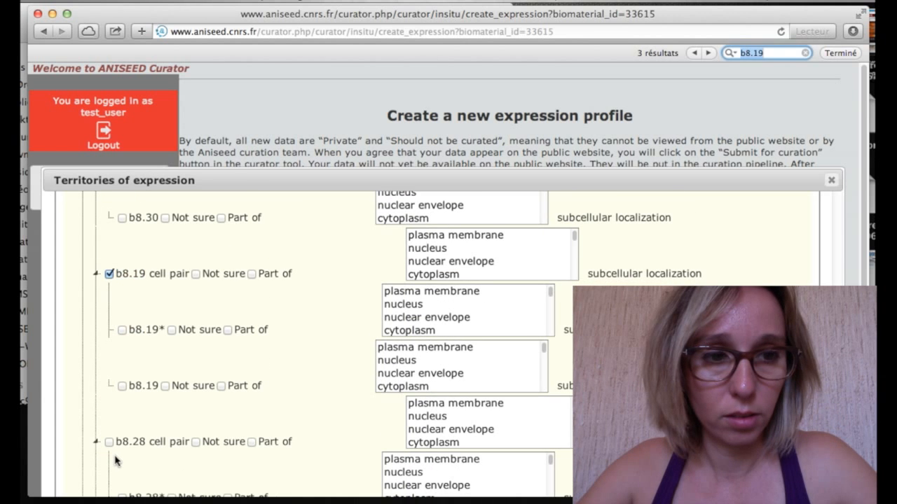
pyautogui.write('B')
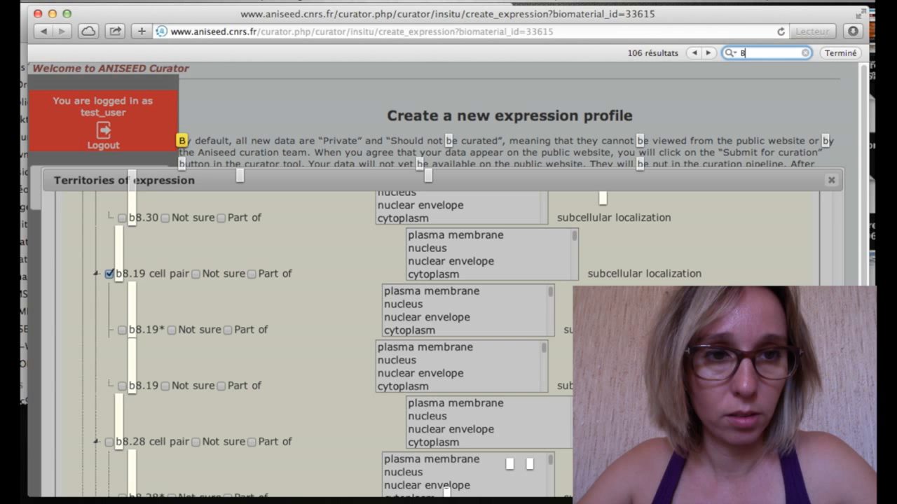
pyautogui.write('8.20')
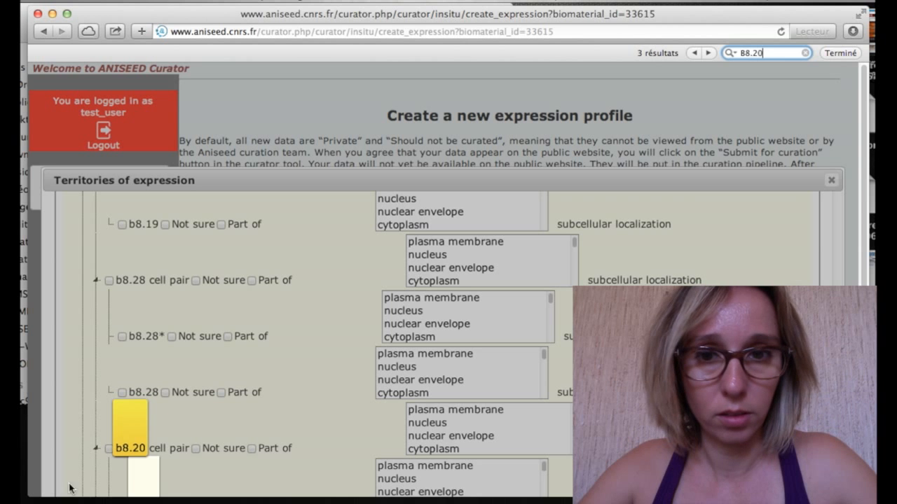
pyautogui.click(109, 449)
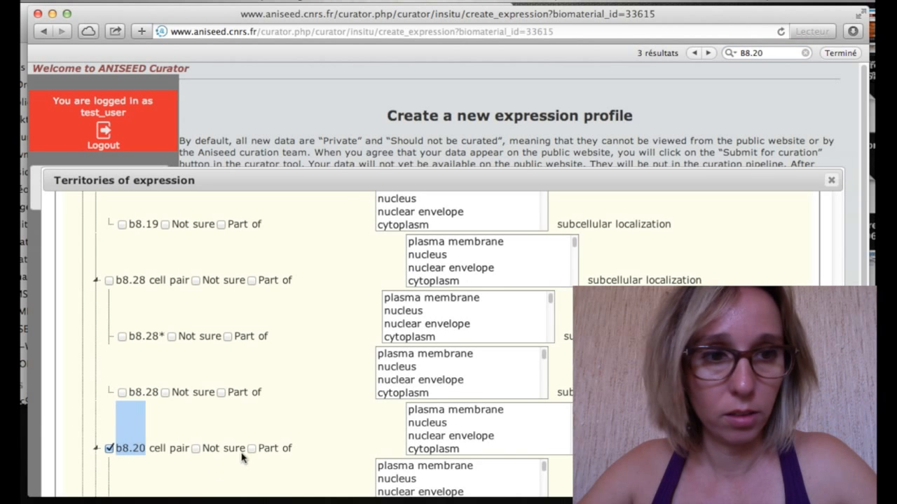
pyautogui.scroll(-10, 241, 456)
pyautogui.scroll(-15, 242, 456)
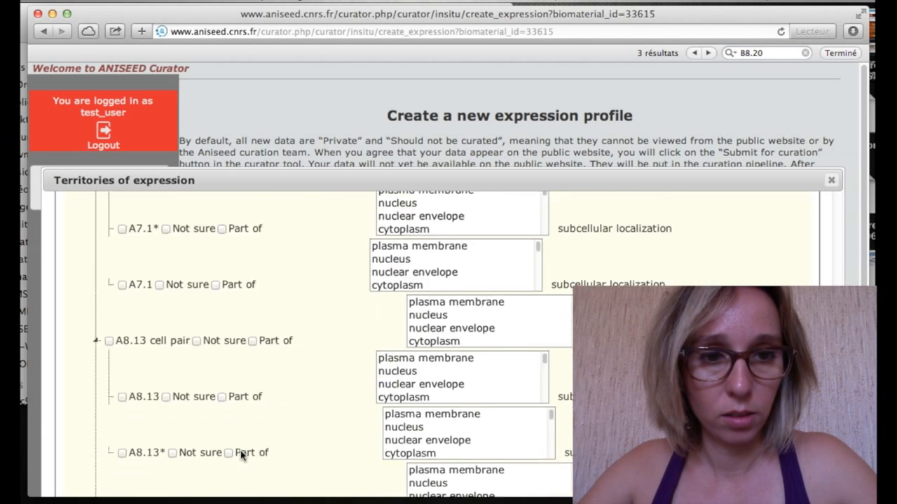
pyautogui.scroll(-10, 241, 456)
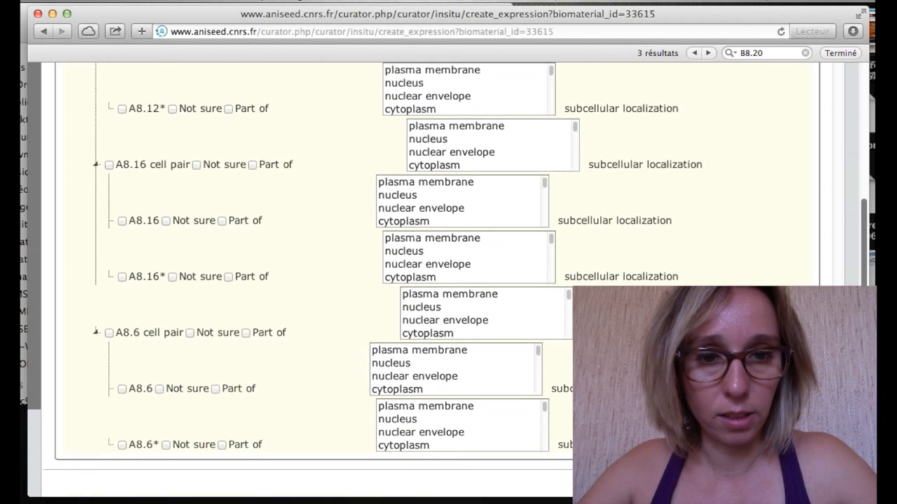
# Save expression 33318 with territories b8.17–b8.20, then begin a new mutant biomaterial.
pyautogui.click(778, 477)
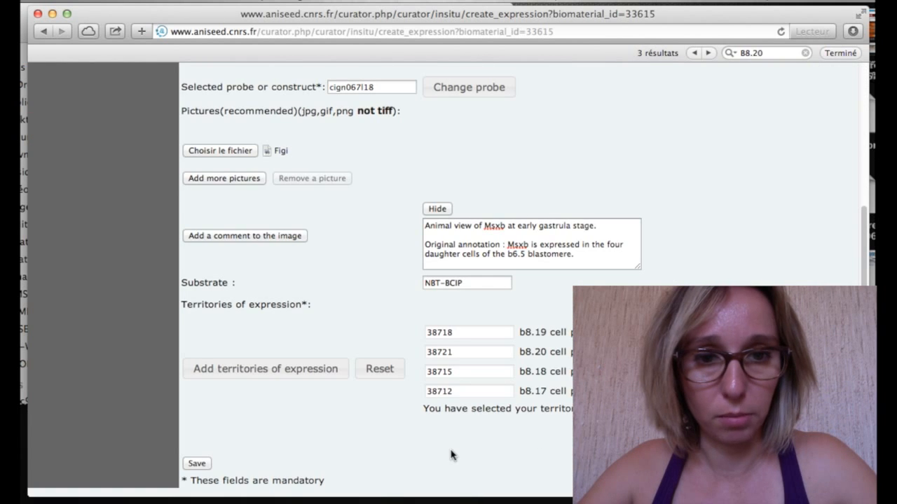
pyautogui.click(206, 468)
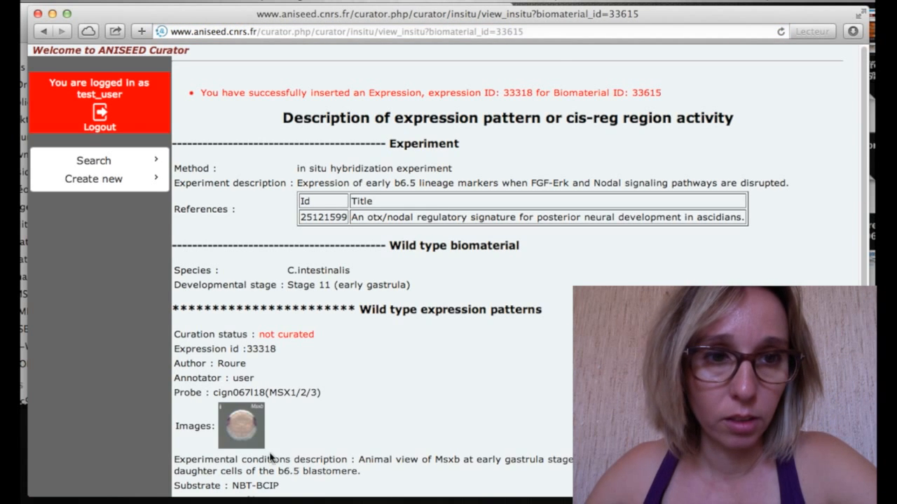
pyautogui.scroll(-5, 348, 442)
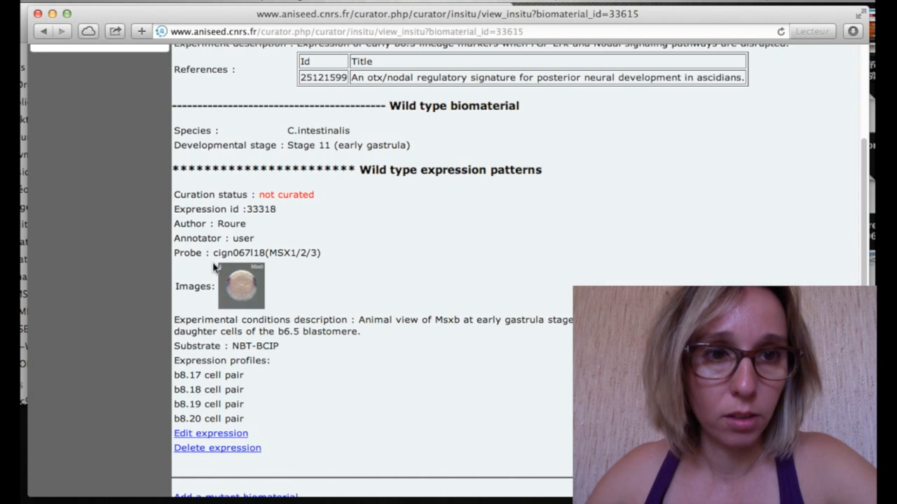
pyautogui.scroll(-3, 274, 433)
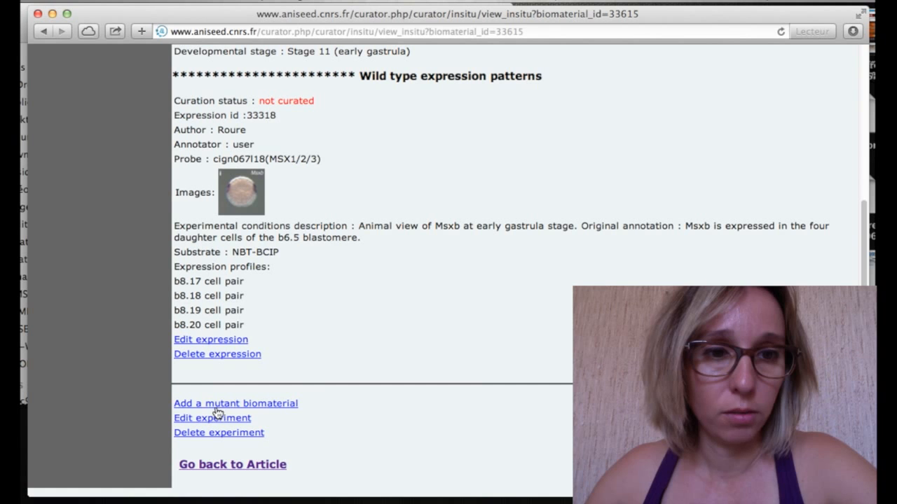
pyautogui.click(290, 412)
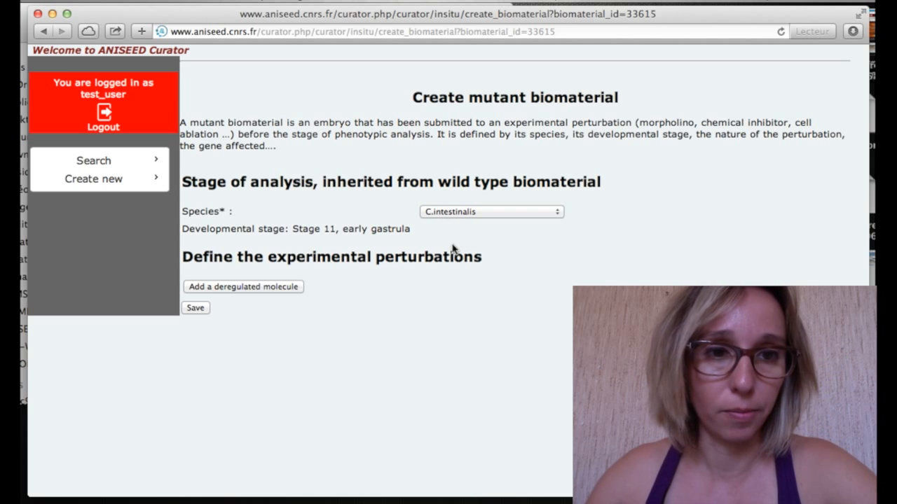
# Keep species C.intestinalis and add a deregulated molecule using U0126 as the molecular tool.
pyautogui.click(446, 215)
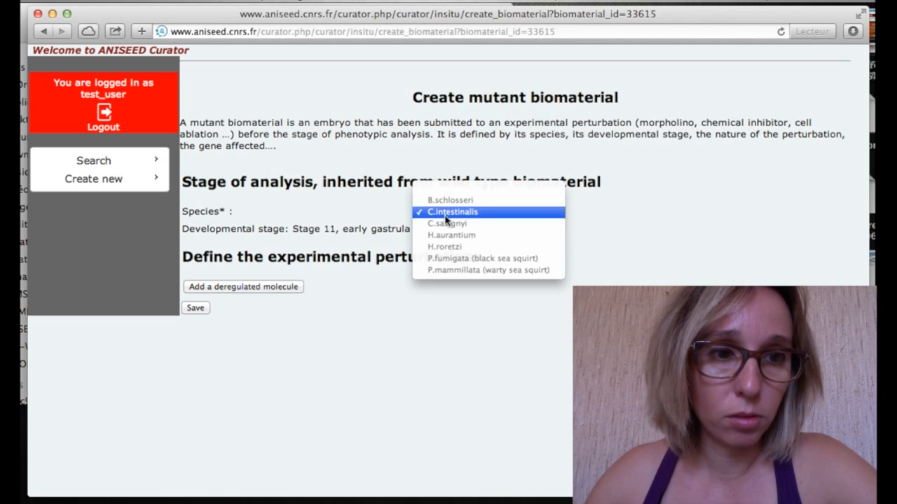
pyautogui.click(446, 214)
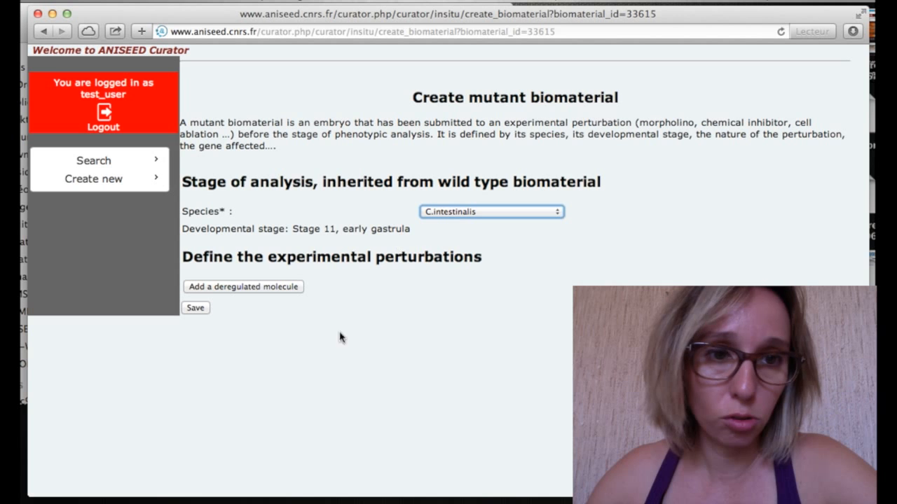
pyautogui.click(272, 290)
pyautogui.scroll(-3, 339, 347)
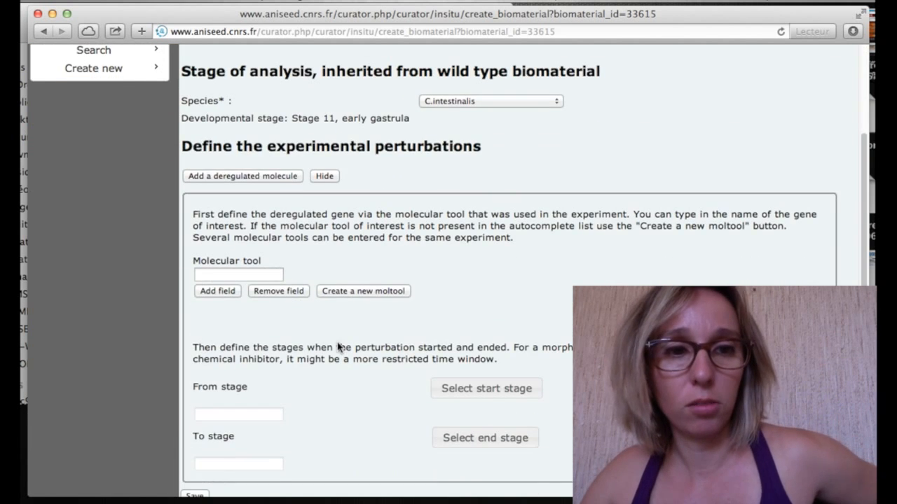
pyautogui.scroll(-1, 338, 347)
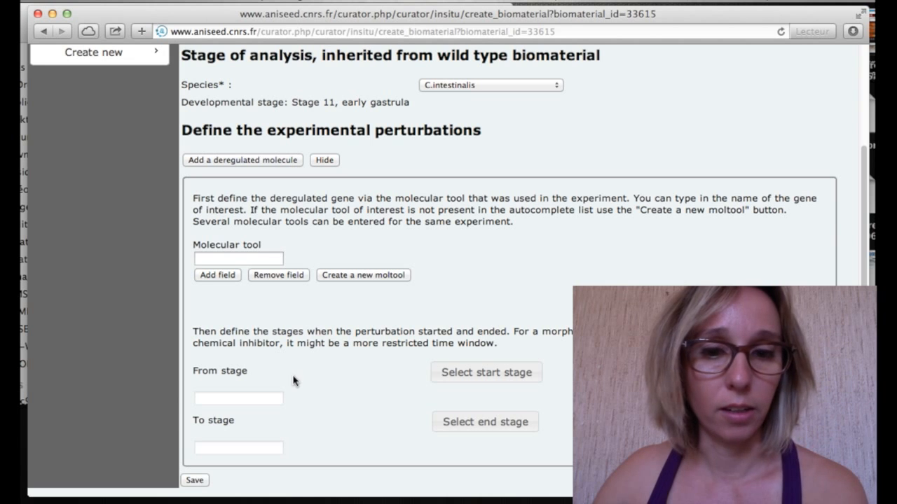
pyautogui.click(222, 262)
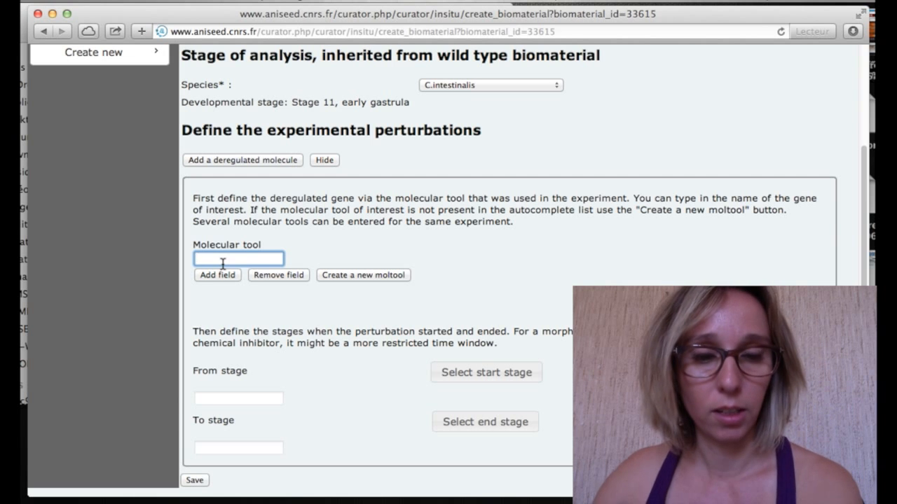
pyautogui.write('U')
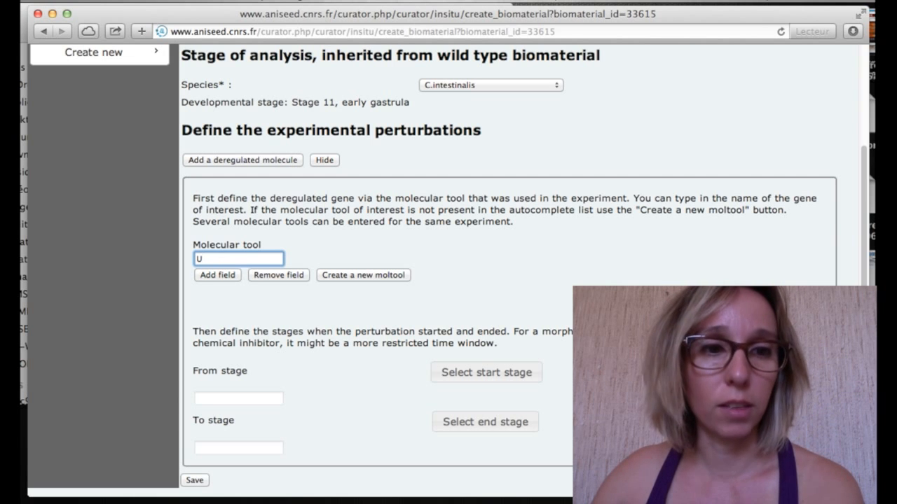
pyautogui.write('0')
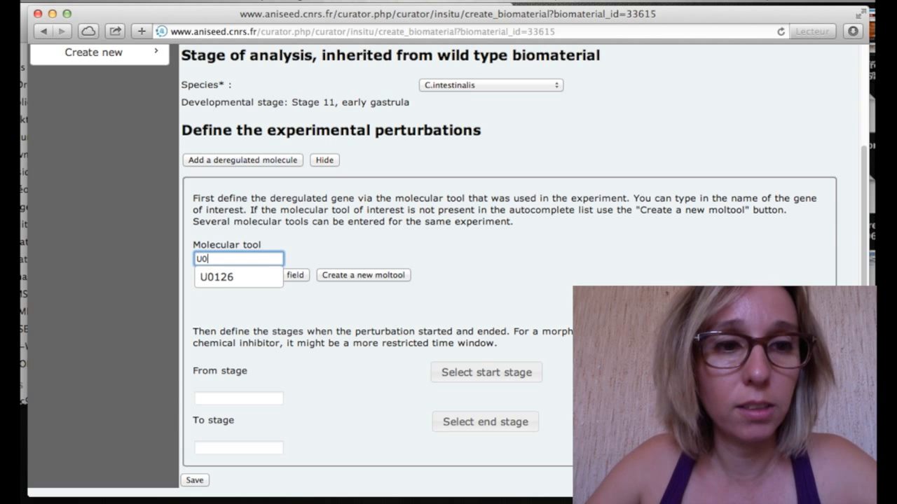
pyautogui.press('Down')
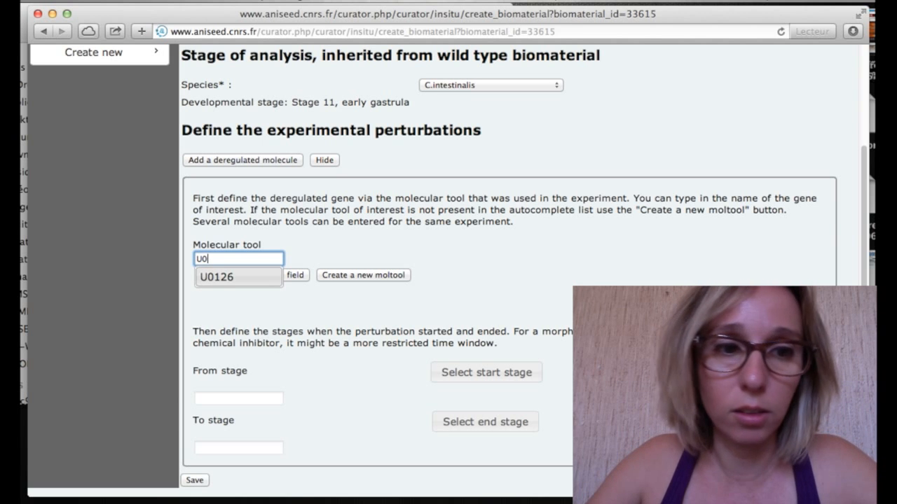
pyautogui.click(228, 283)
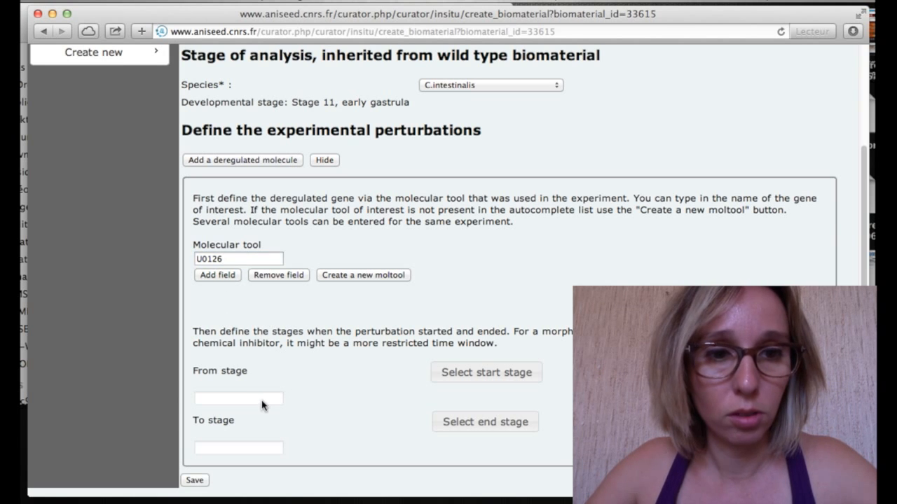
pyautogui.click(433, 373)
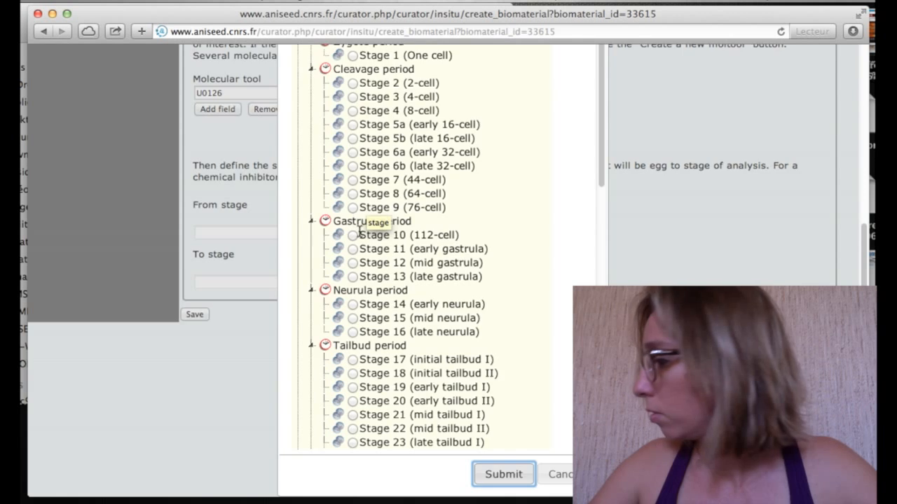
# Run the U0126 perturbation from Stage 4 (8-cell) to Stage 11 (early gastrula) and save mutant 33616.
pyautogui.scroll(3, 366, 224)
pyautogui.scroll(-10, 366, 301)
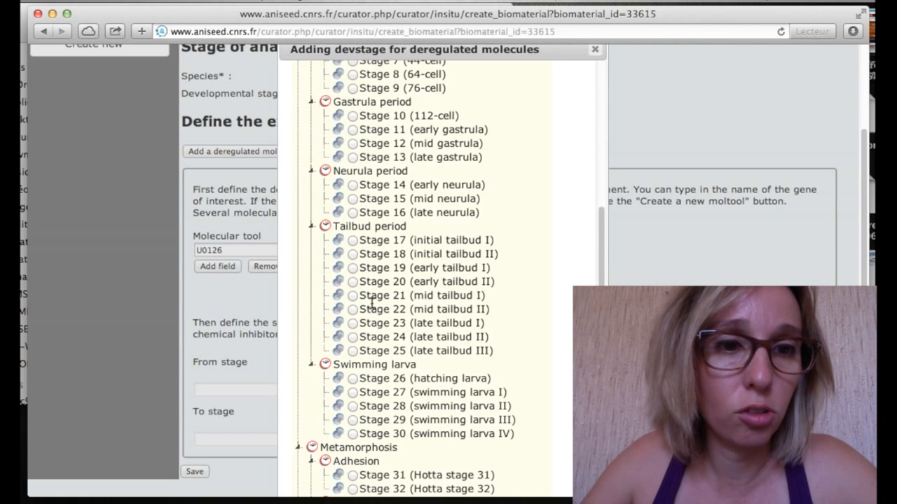
pyautogui.click(499, 479)
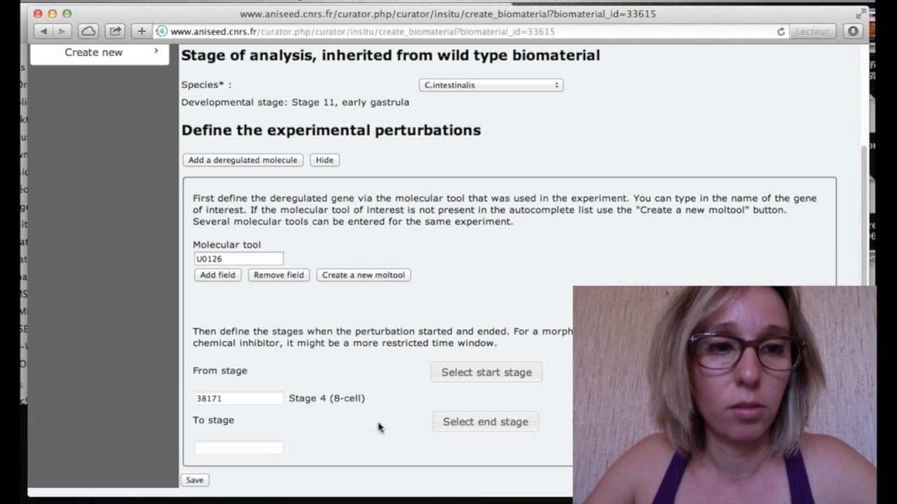
pyautogui.click(480, 423)
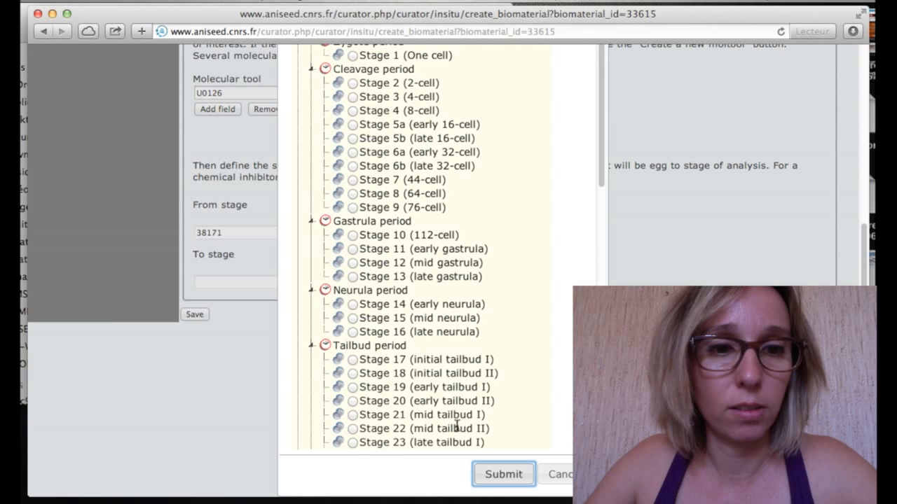
pyautogui.click(353, 249)
pyautogui.click(502, 476)
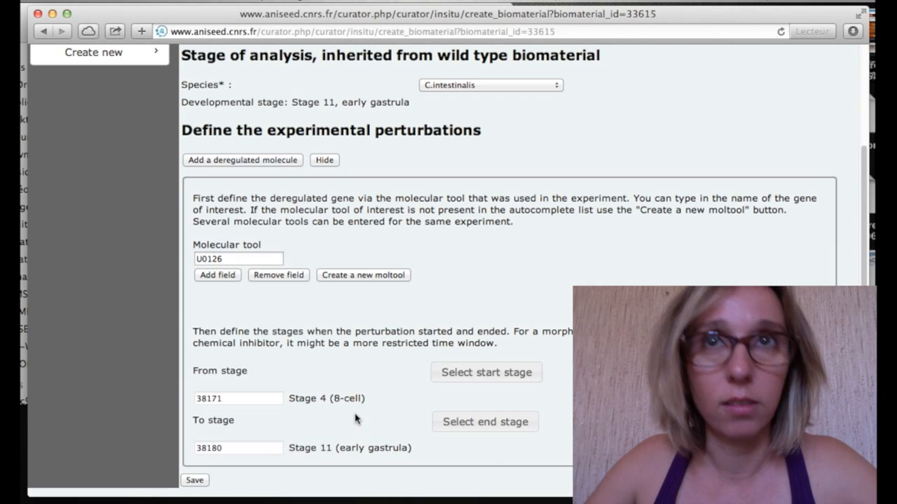
pyautogui.click(196, 481)
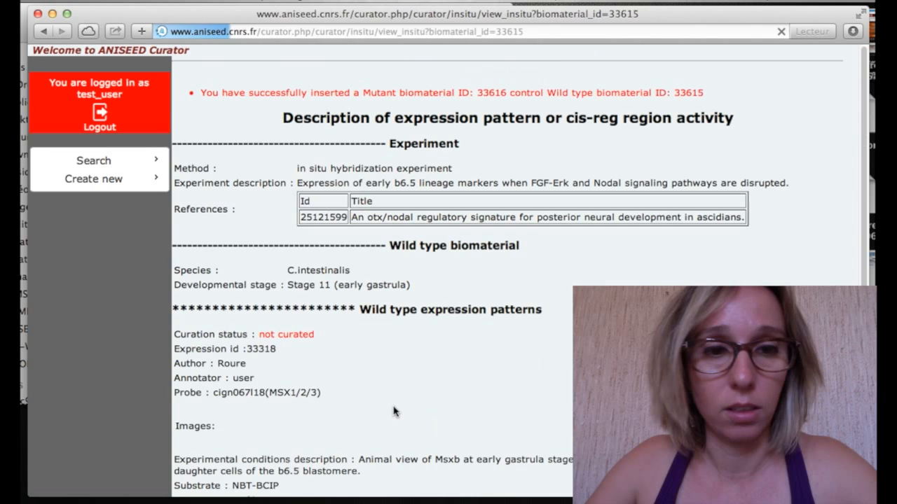
# Open the Create a new expression profile form for mutant biomaterial 33616.
pyautogui.scroll(-5, 393, 412)
pyautogui.scroll(-4, 394, 412)
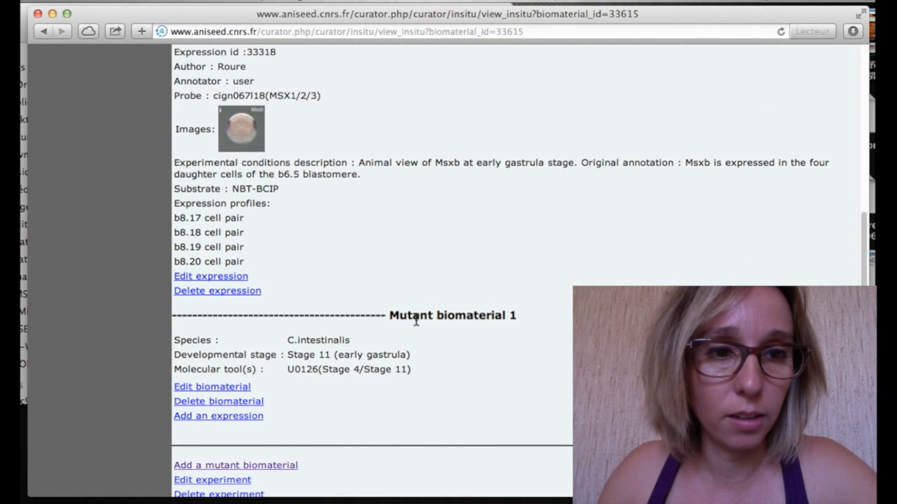
pyautogui.scroll(-1, 287, 396)
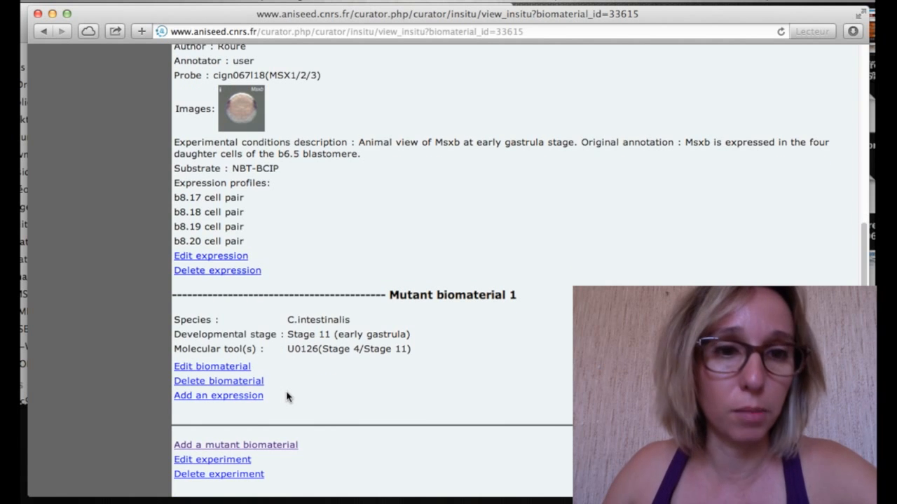
pyautogui.click(235, 407)
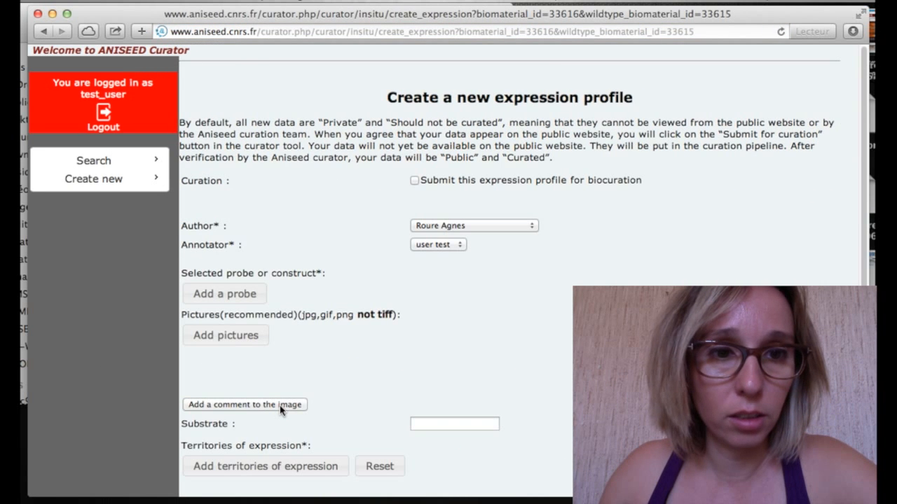
# Set clone cign067l18 as the expression profile's probe.
pyautogui.click(256, 300)
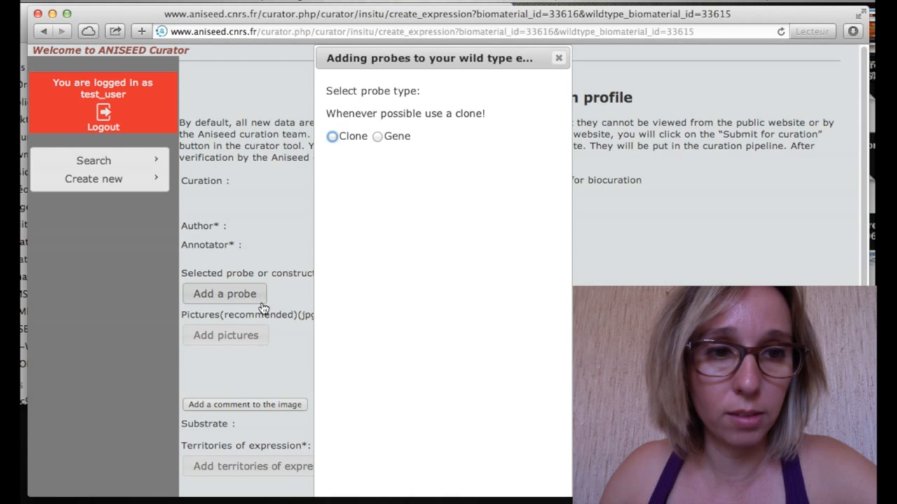
pyautogui.click(334, 138)
pyautogui.click(373, 218)
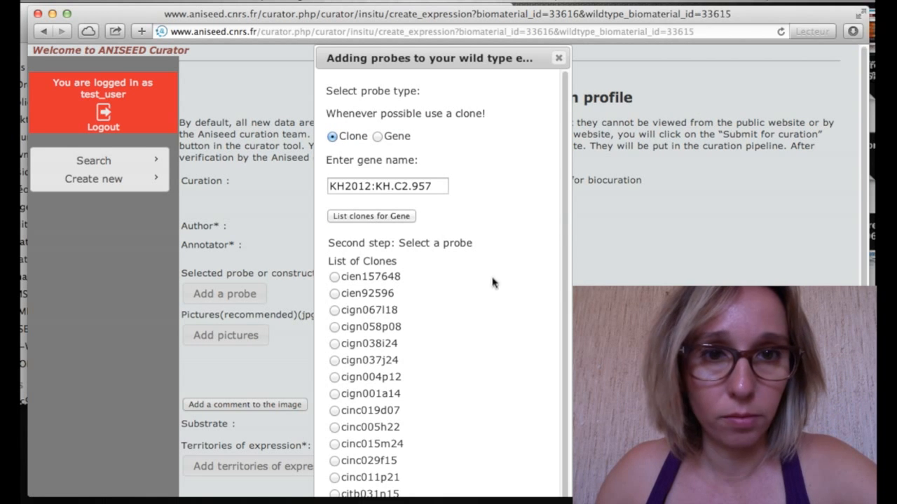
pyautogui.click(334, 310)
pyautogui.scroll(-3, 410, 371)
pyautogui.click(467, 482)
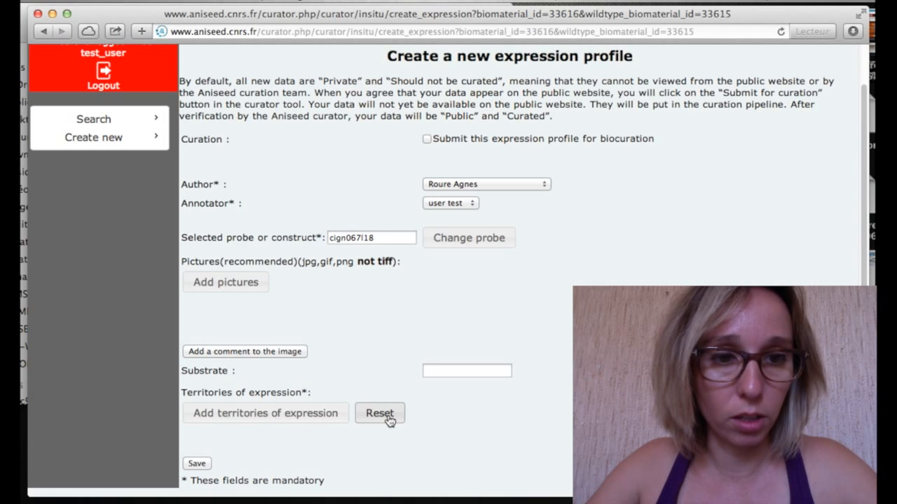
# Attach the Figiv picture and open an empty comment box for it.
pyautogui.click(242, 282)
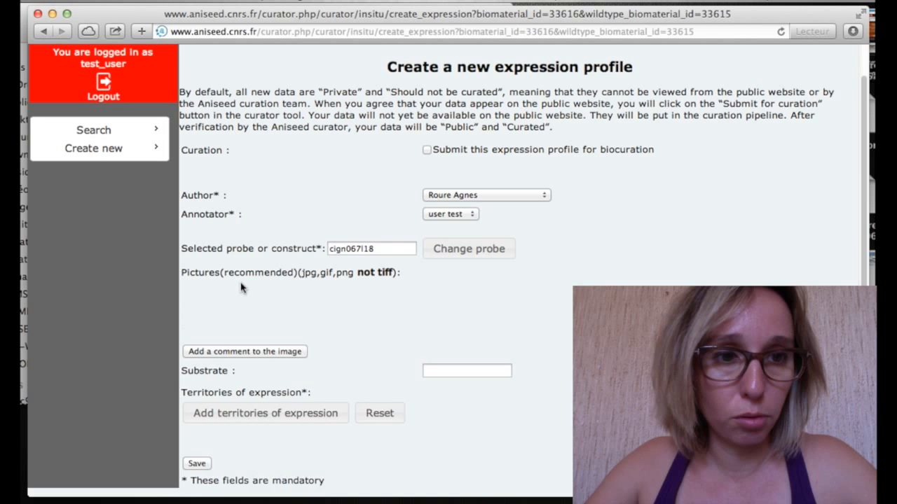
pyautogui.click(245, 312)
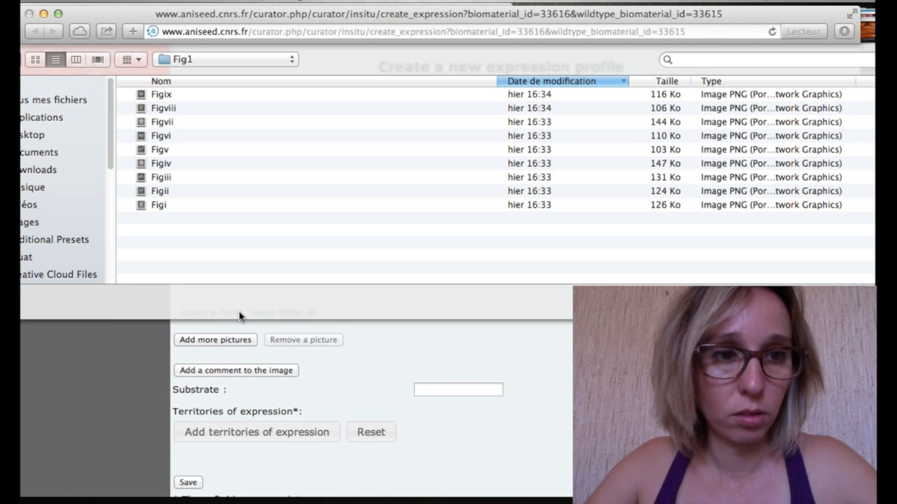
pyautogui.click(185, 168)
pyautogui.click(834, 303)
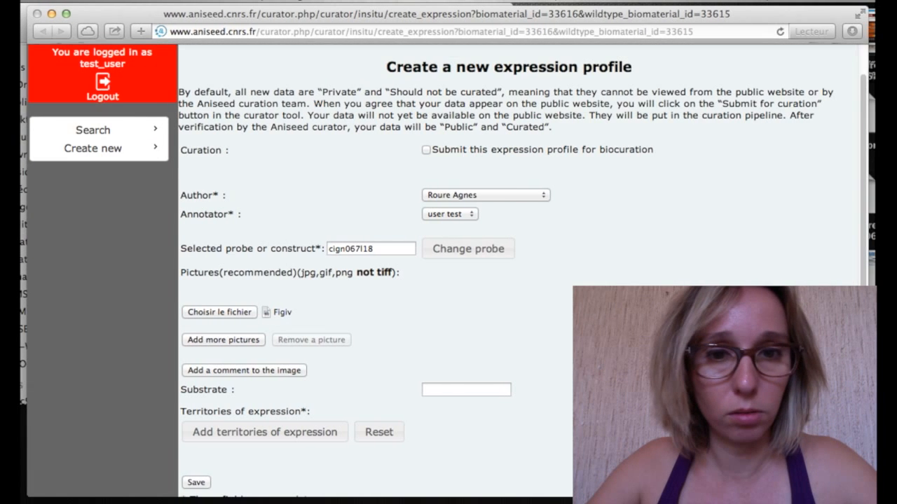
pyautogui.click(280, 370)
pyautogui.click(465, 407)
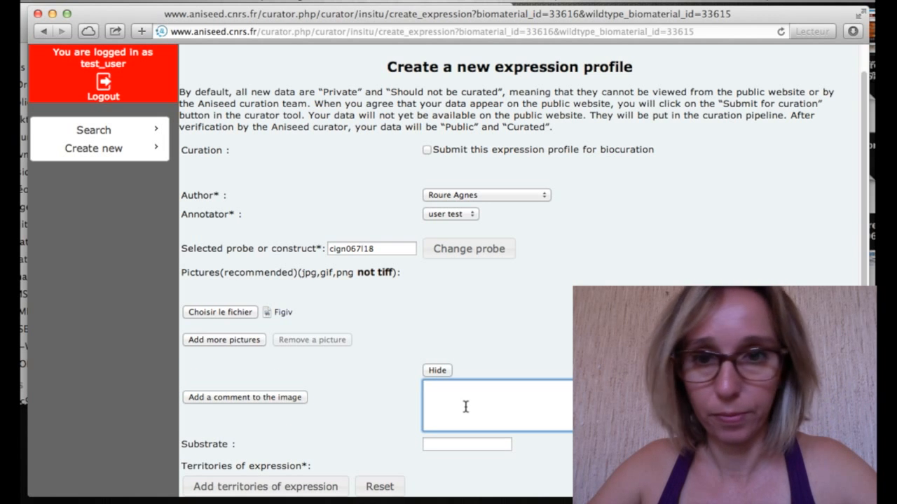
# Write the comment's first line: animal view of Msxb, embryo MEK-inhibitor treated from the 8-cell stage.
pyautogui.write('A')
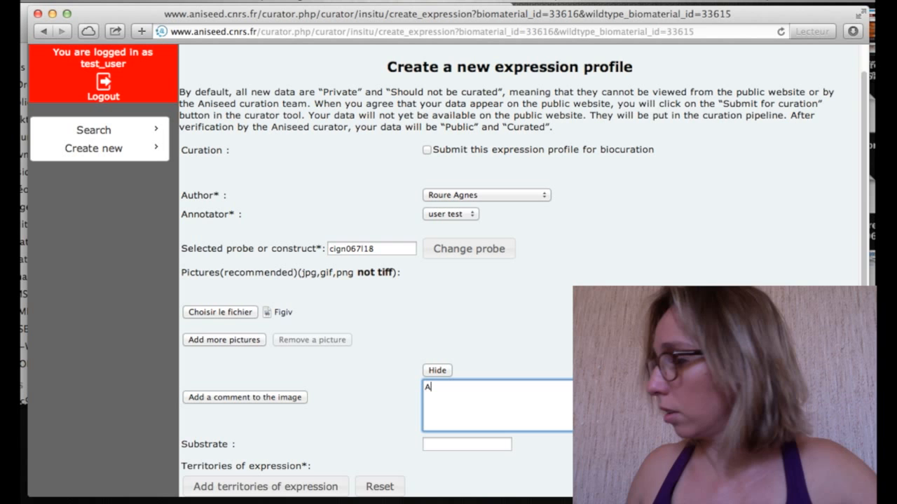
pyautogui.write('nimal view of ')
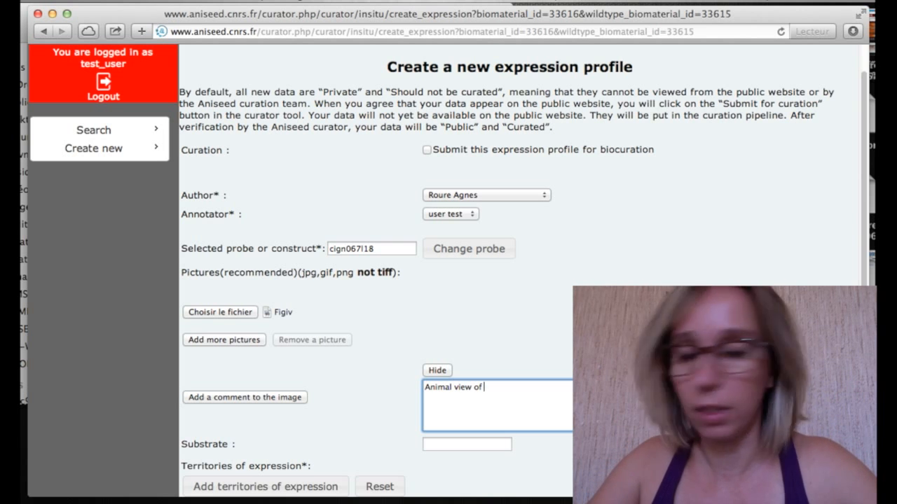
pyautogui.write('Msxb')
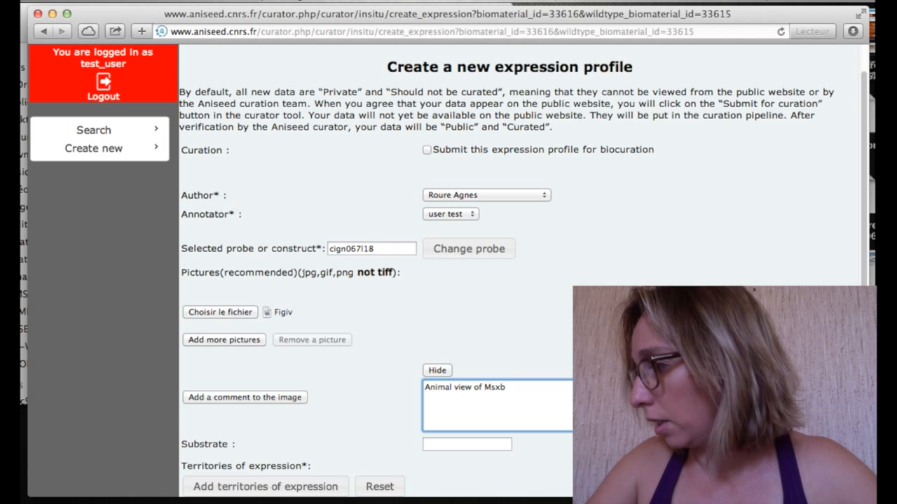
pyautogui.write(' at ea')
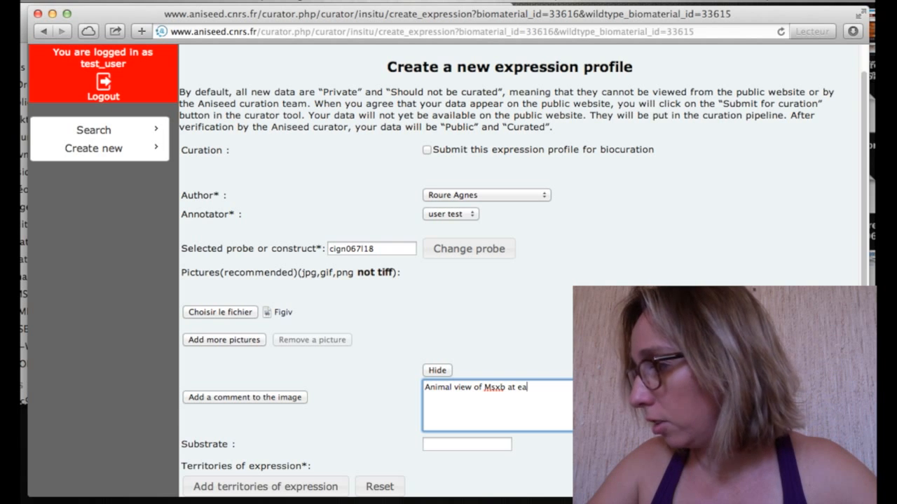
pyautogui.write('rly gastrula')
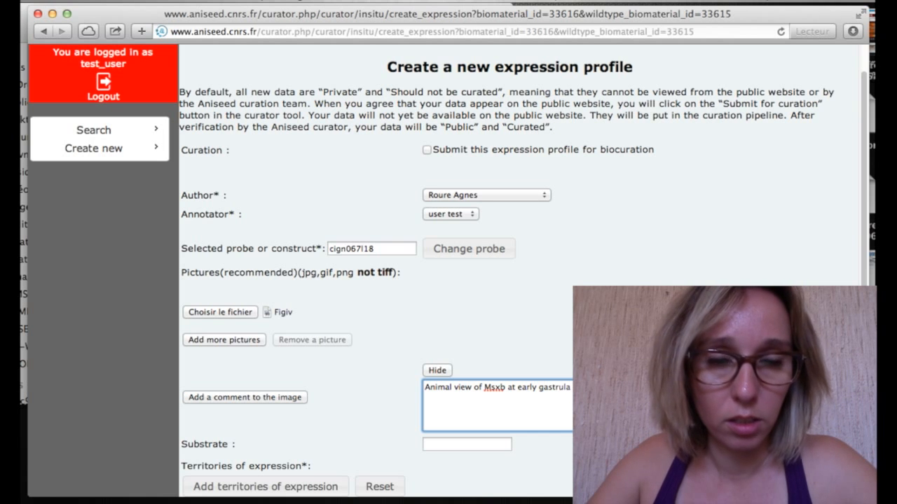
pyautogui.write('embryo was treated with t')
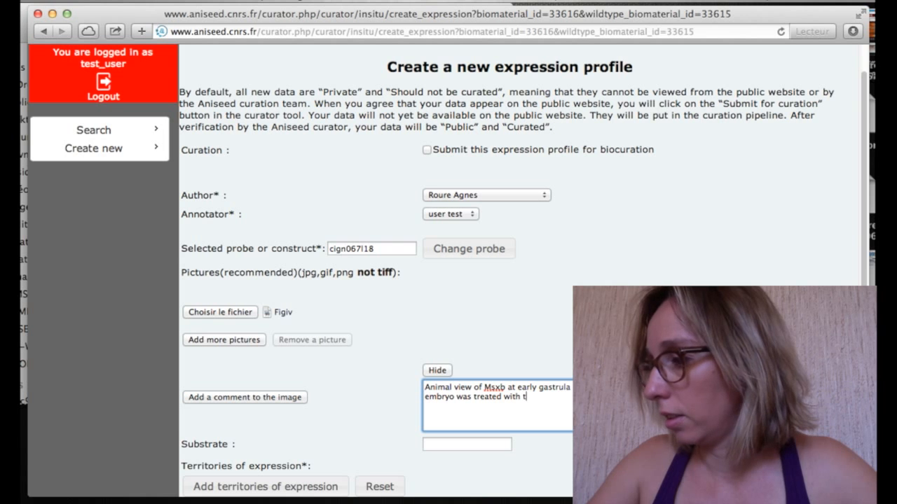
pyautogui.write('he MEK ini')
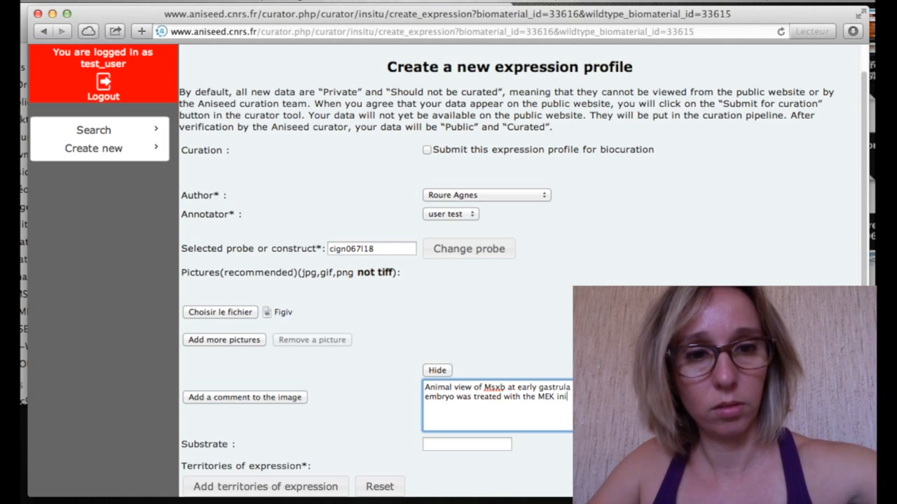
pyautogui.press('BackSpace')
pyautogui.write('hi')
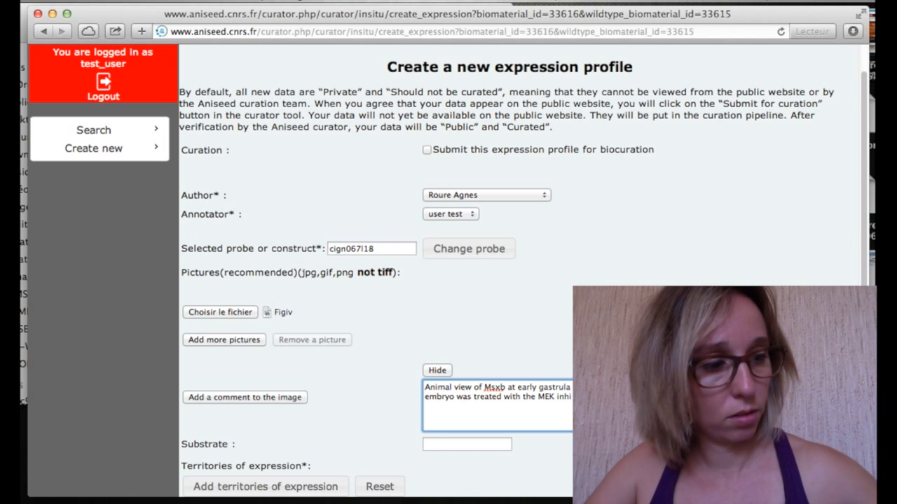
pyautogui.write('b')
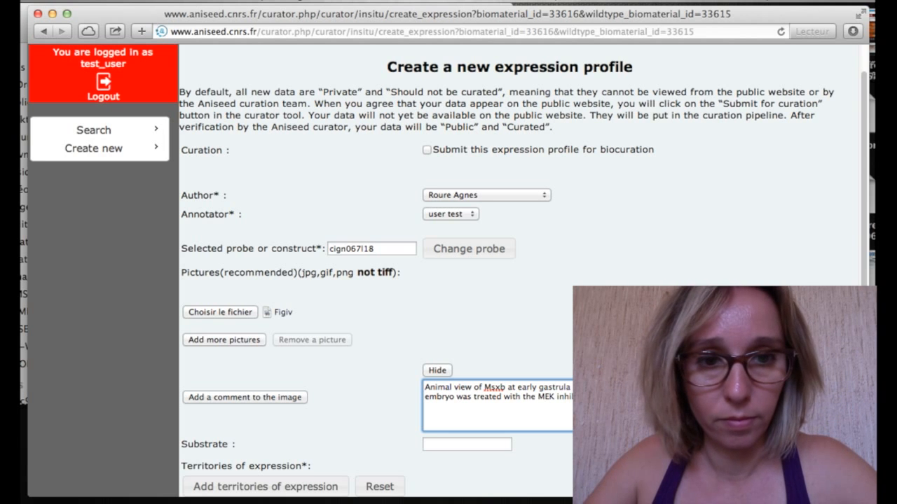
pyautogui.write('from the 8')
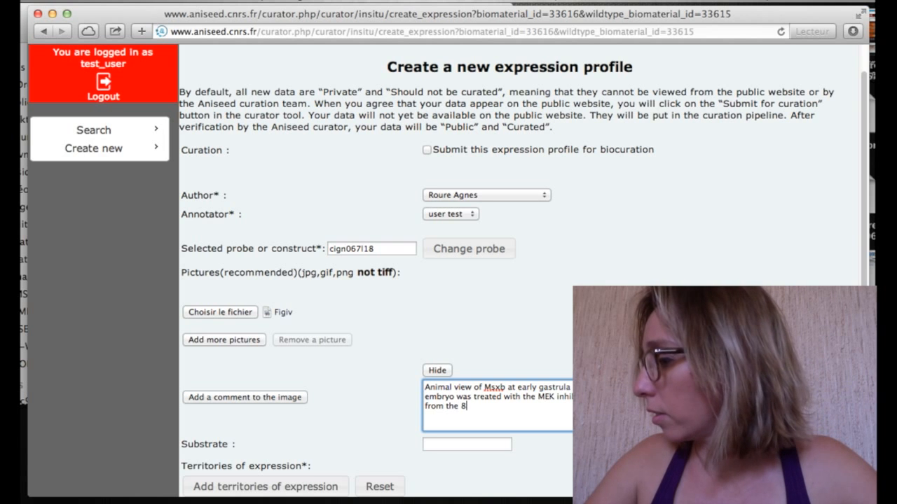
pyautogui.write('-cell sta')
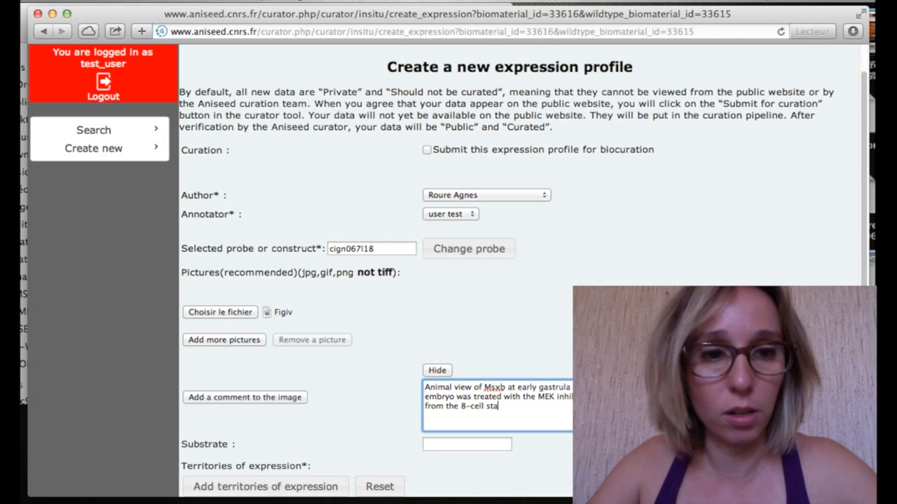
pyautogui.write('ge.')
# Add a paragraph with the original annotation that Msxb is not expressed in U0126 treated embryos.
pyautogui.press('Return')
pyautogui.press('Return')
pyautogui.write('O')
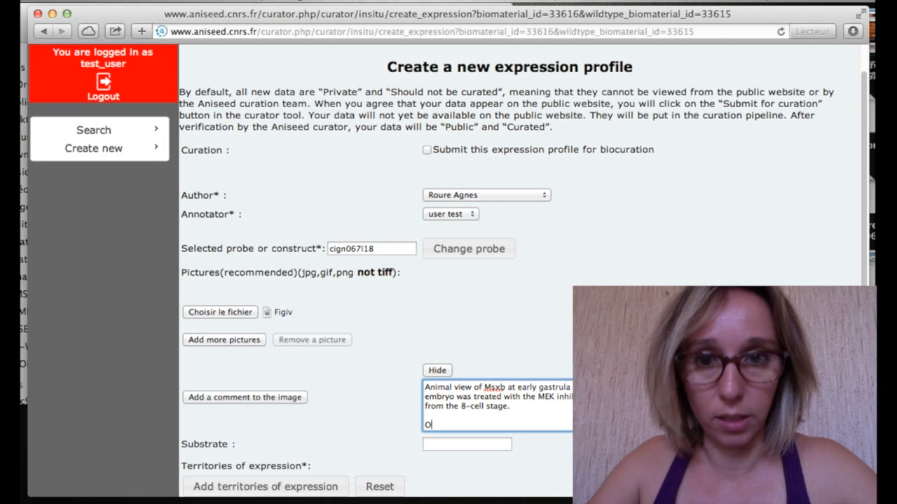
pyautogui.write('riginal an')
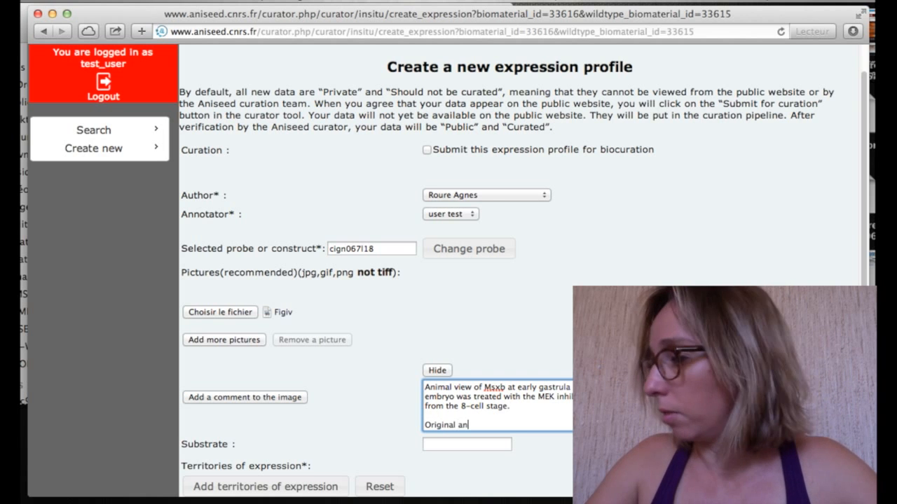
pyautogui.write('notation')
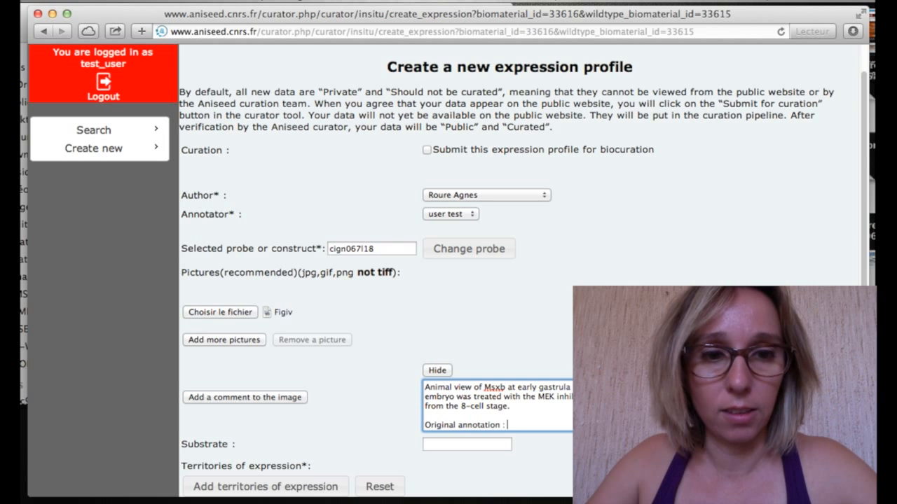
pyautogui.write(' : Msxb wi')
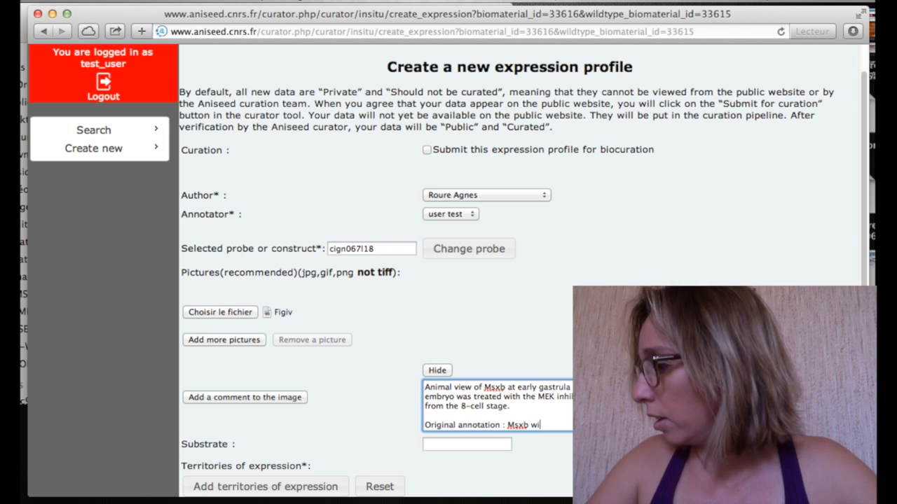
pyautogui.press('BackSpace')
pyautogui.write('h')
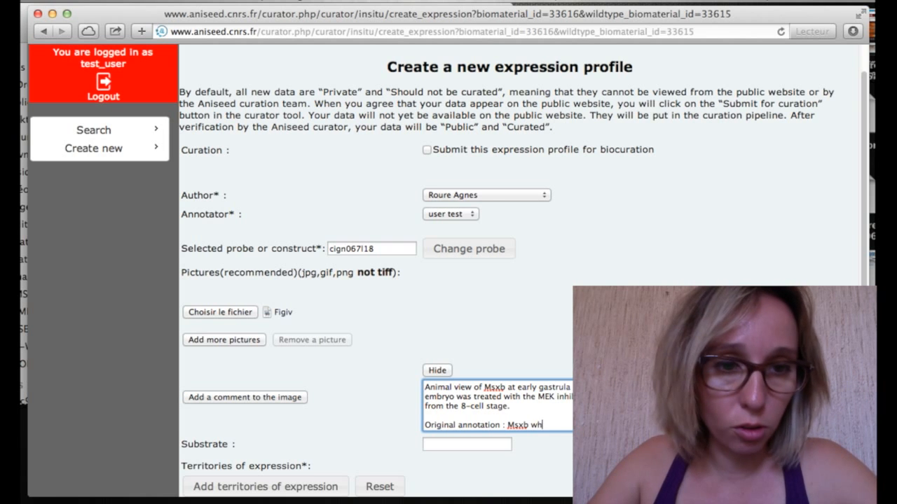
pyautogui.write('ich is no')
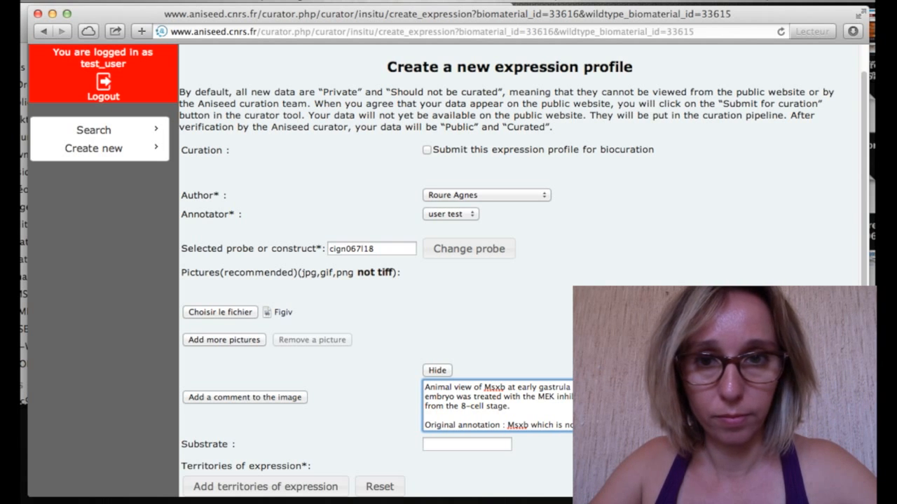
pyautogui.write('expressed in ')
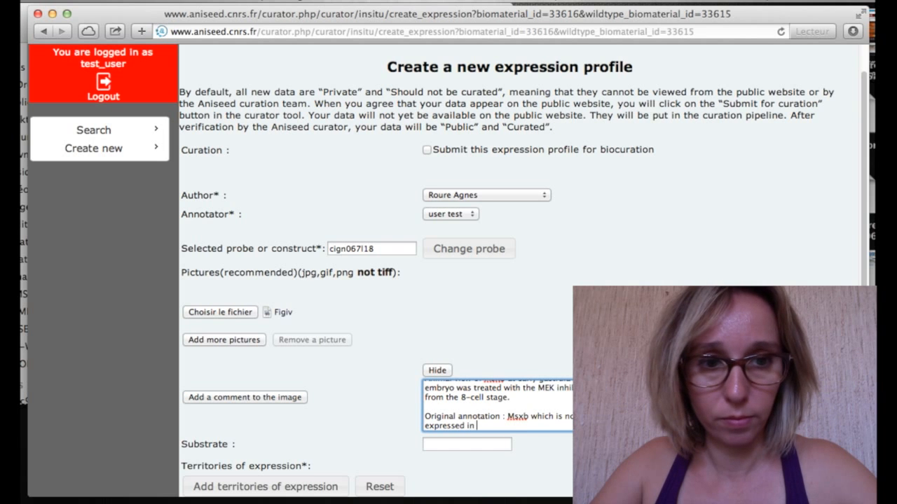
pyautogui.write('the four')
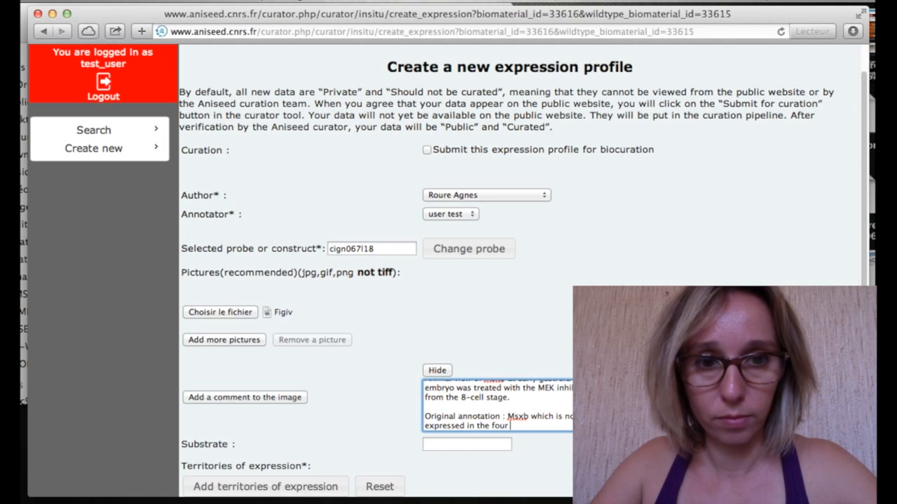
pyautogui.write(' daughter cells o')
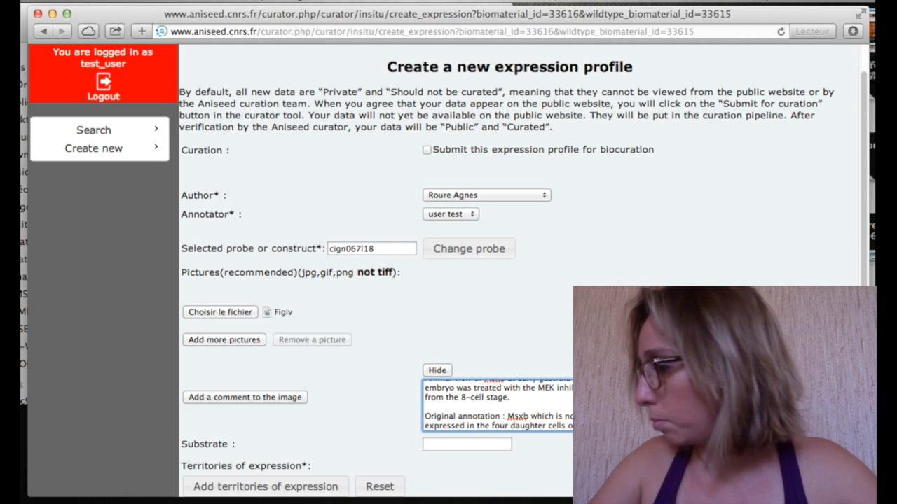
pyautogui.write('lineage')
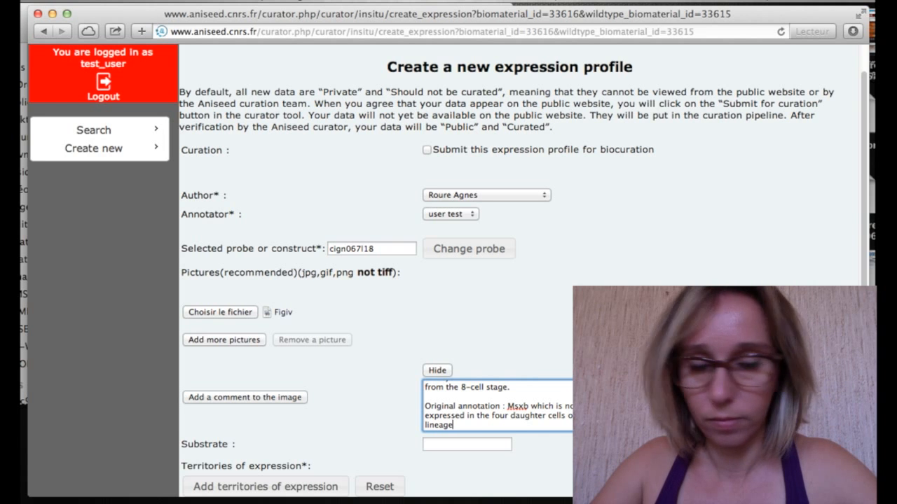
pyautogui.press('BackSpace')
pyautogui.press('BackSpace')
pyautogui.press('BackSpace')
pyautogui.press('BackSpace')
pyautogui.press('BackSpace')
pyautogui.press('BackSpace')
pyautogui.press('BackSpace')
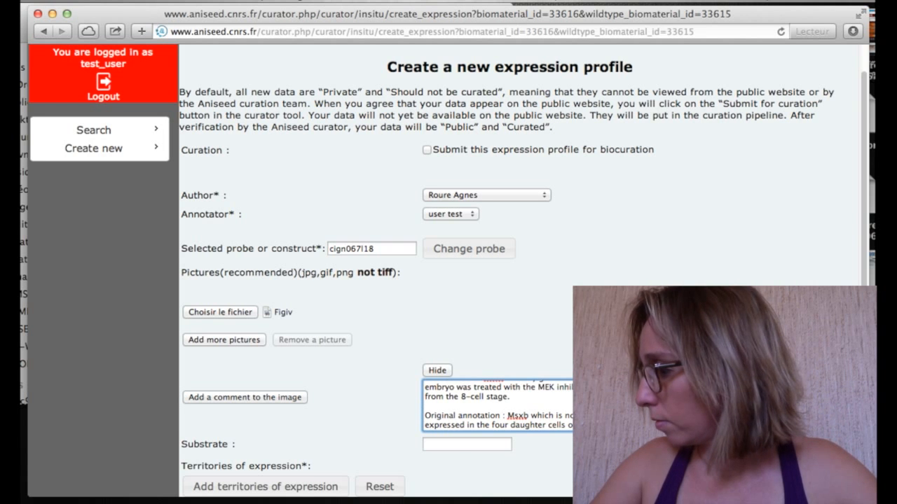
pyautogui.write('blas')
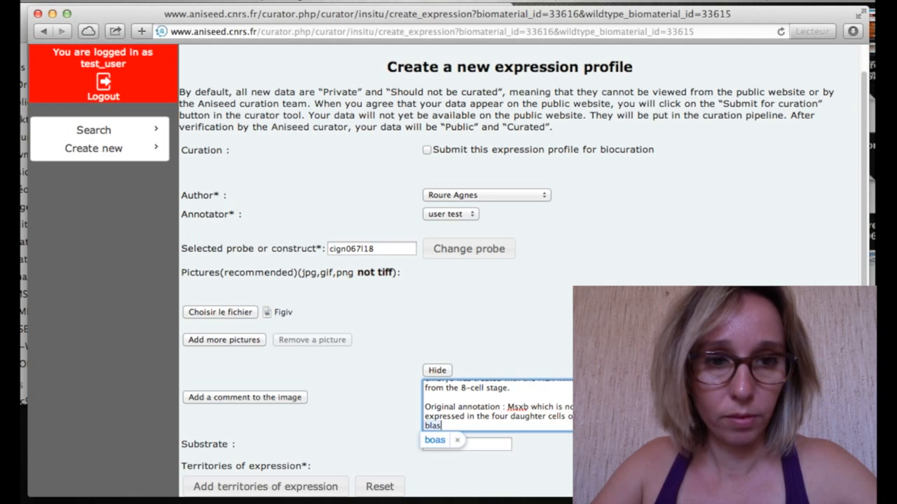
pyautogui.write('tomere')
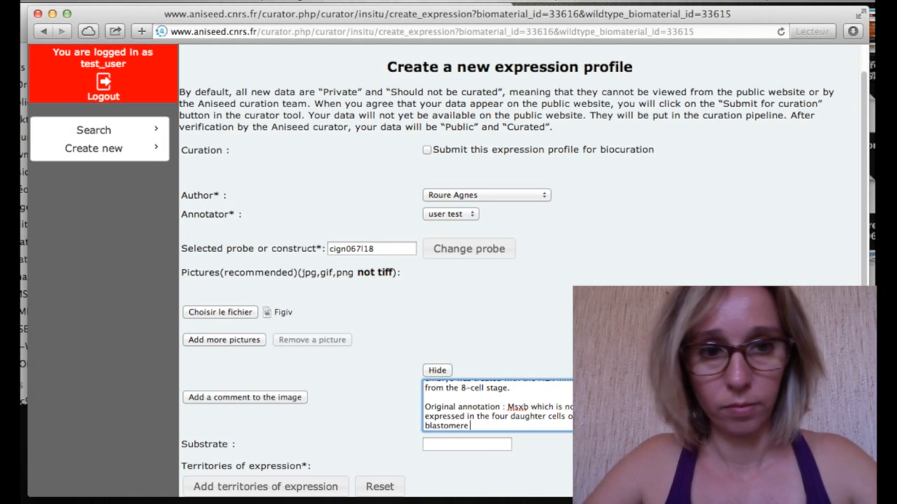
pyautogui.write(' is not expre')
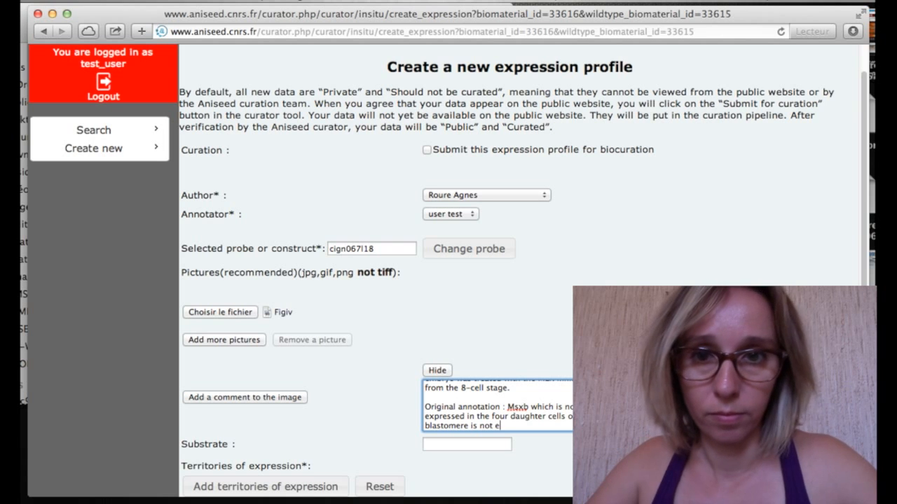
pyautogui.write('ed in')
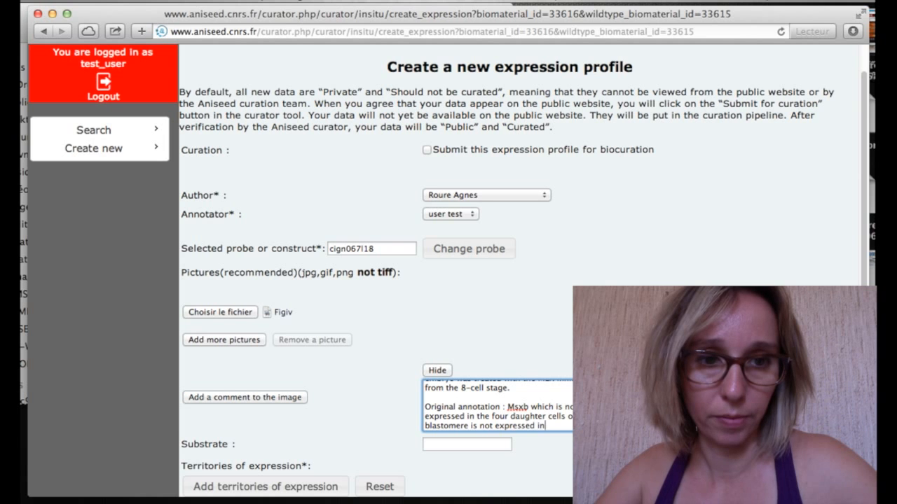
pyautogui.write(' U')
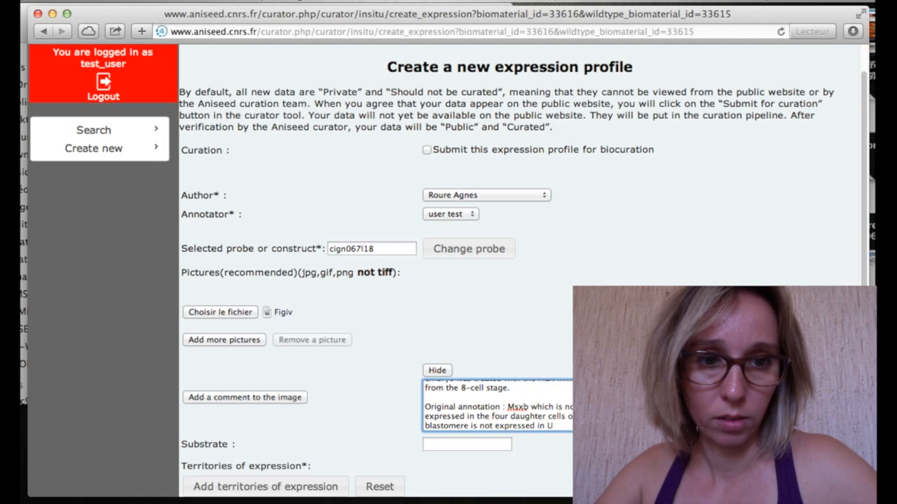
pyautogui.write('0126')
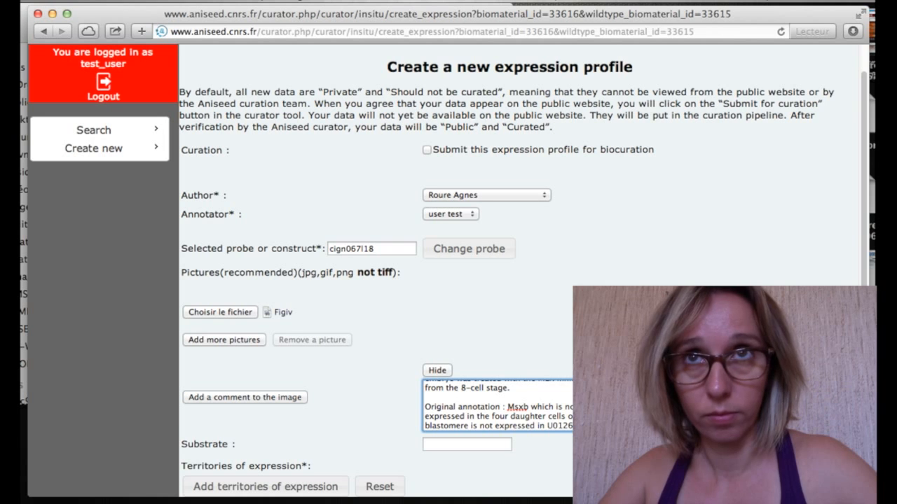
pyautogui.write('embryos.')
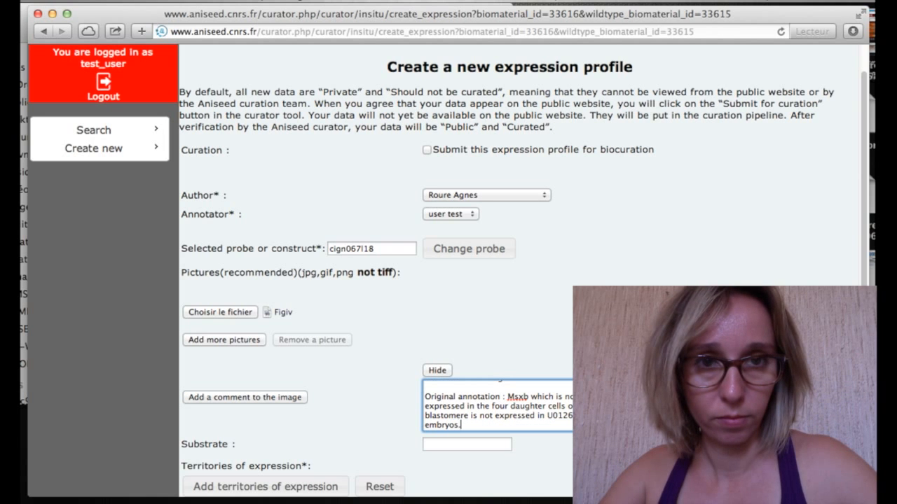
pyautogui.scroll(-3, 514, 411)
# Set substrate NBT-BCIP, record No expression as the territory, and save the profile.
pyautogui.click(475, 381)
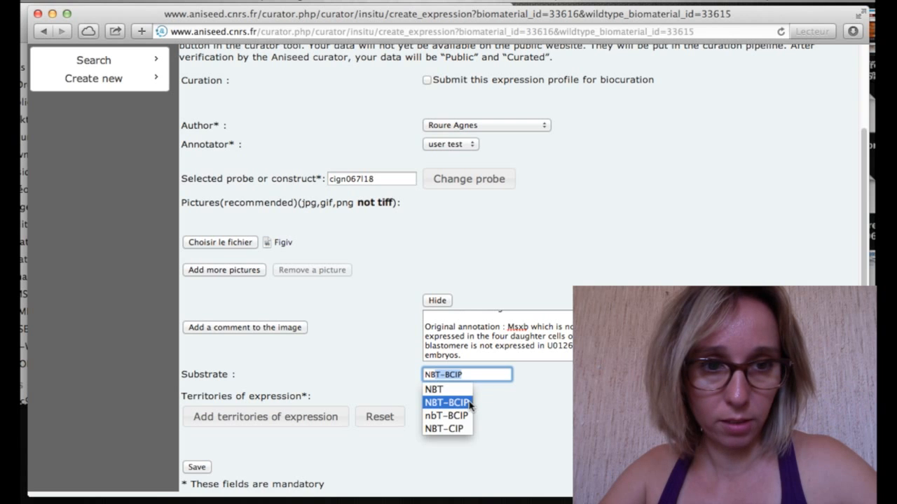
pyautogui.press('Return')
pyautogui.click(338, 424)
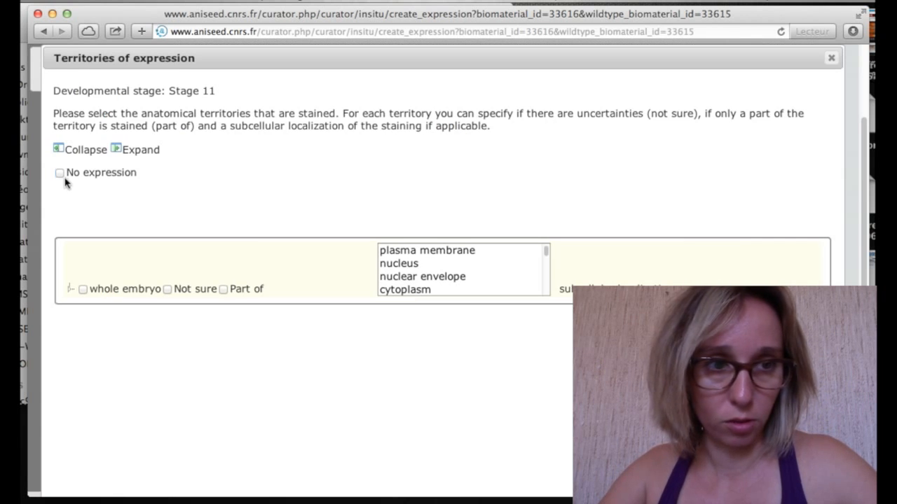
pyautogui.click(61, 173)
pyautogui.scroll(-3, 445, 352)
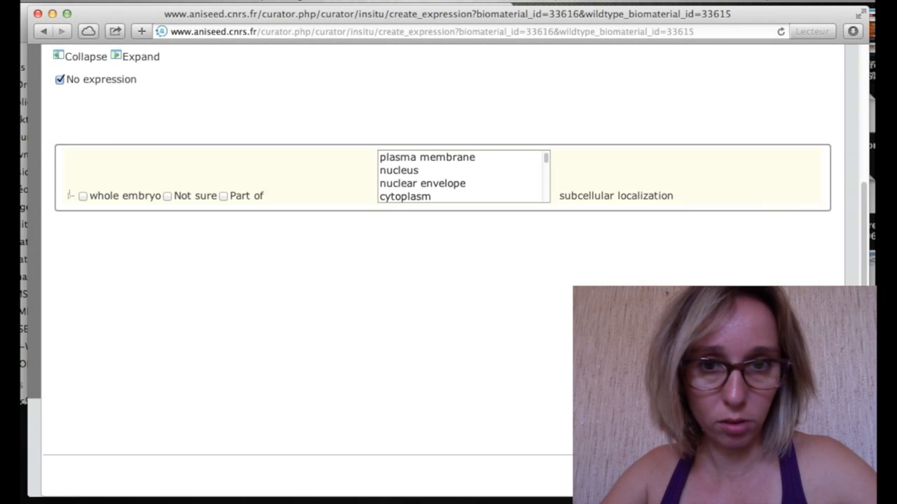
pyautogui.click(785, 477)
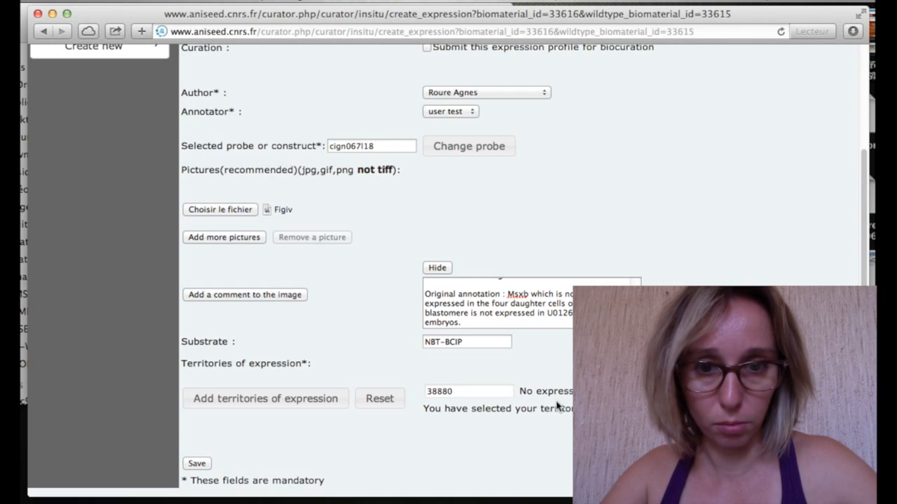
pyautogui.click(199, 464)
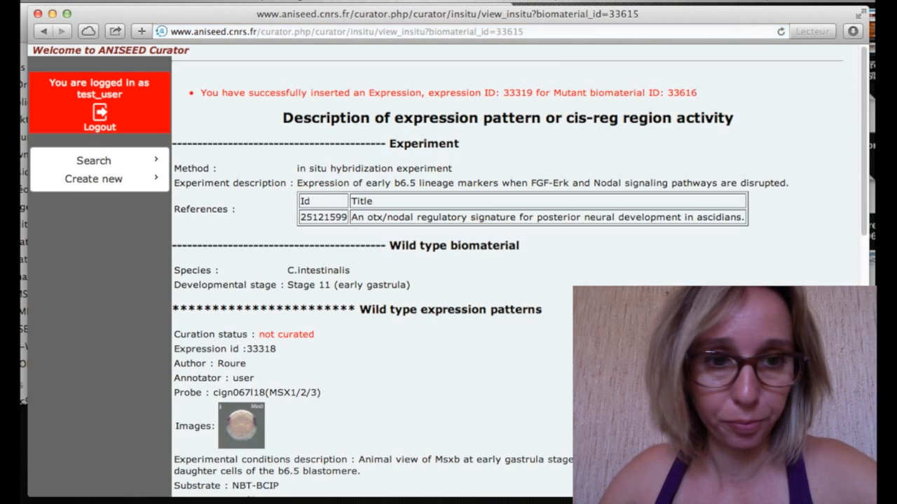
# Review saved mutant expression 33319's conditions description, then begin another mutant biomaterial.
pyautogui.scroll(-15, 230, 313)
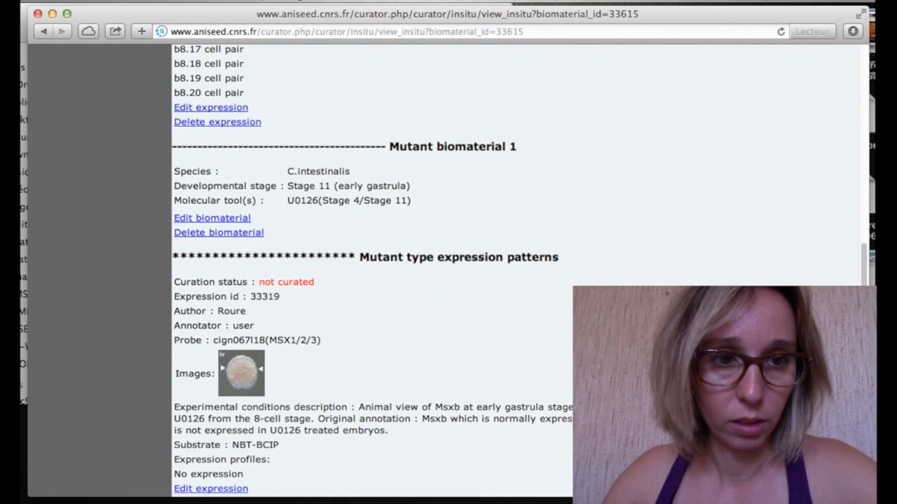
pyautogui.scroll(-3, 302, 426)
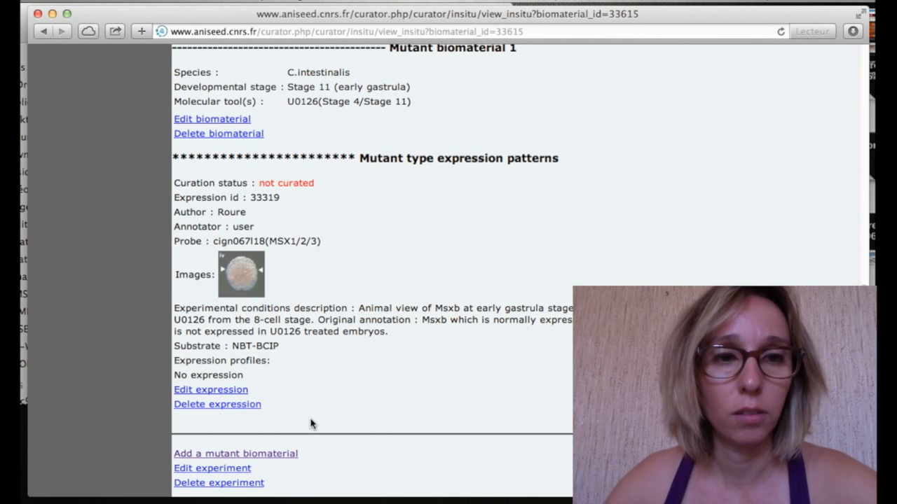
pyautogui.scroll(-2, 312, 424)
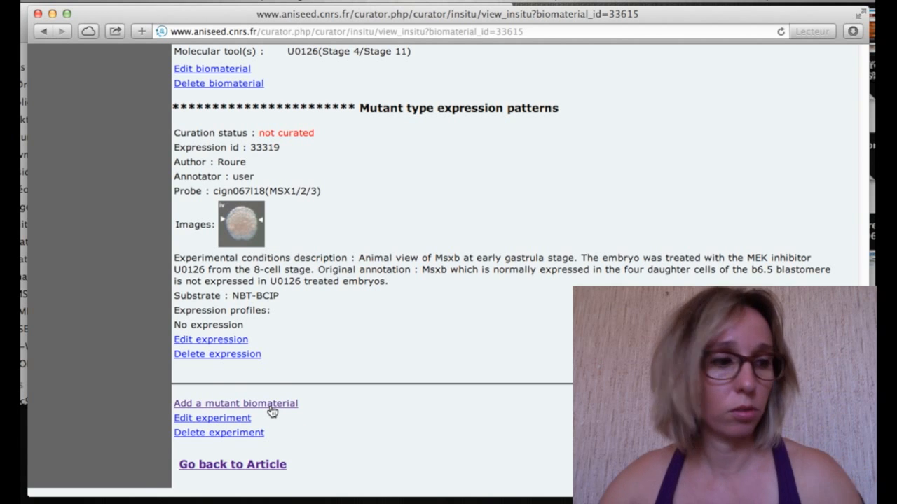
pyautogui.moveTo(180, 263); pyautogui.dragTo(399, 293)
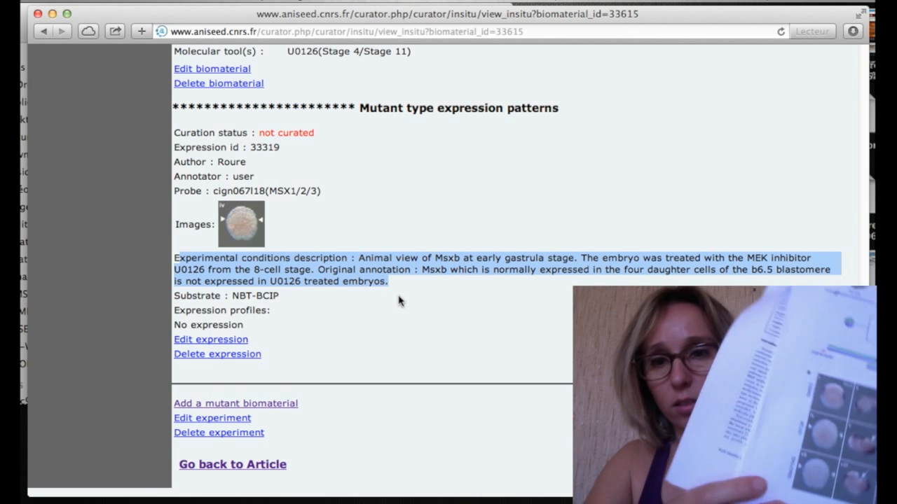
pyautogui.click(398, 292)
pyautogui.moveTo(400, 290); pyautogui.dragTo(357, 258)
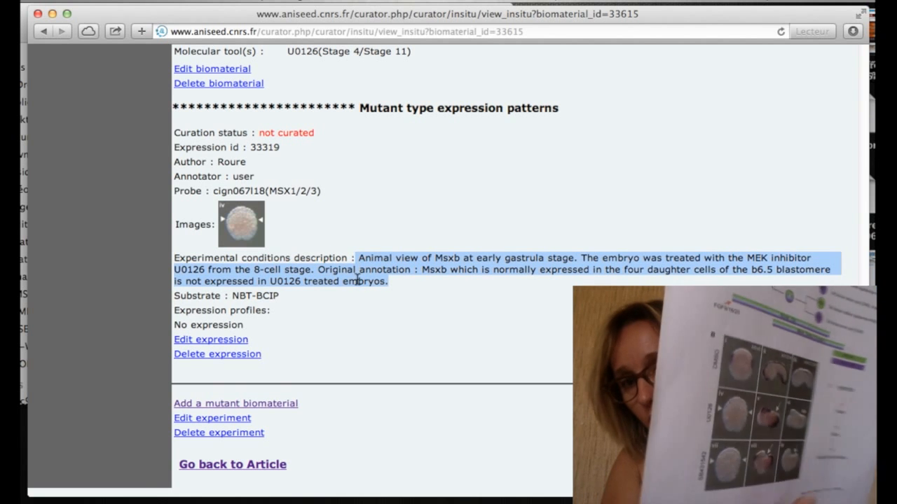
pyautogui.click(294, 419)
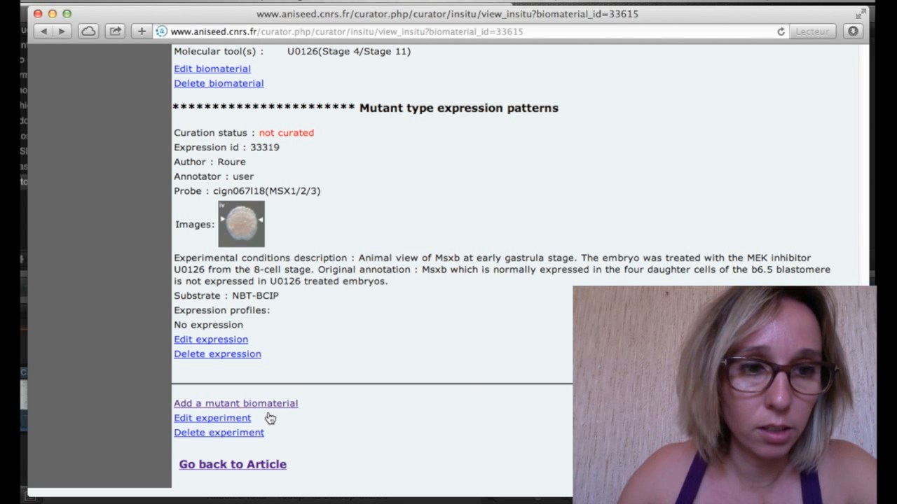
pyautogui.click(267, 411)
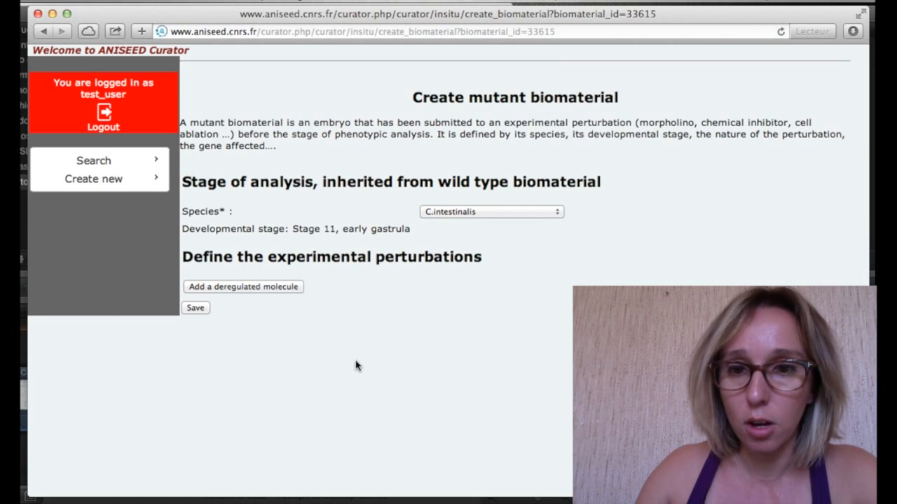
# Keep species C.intestinalis and add a deregulated molecule using SB431542 as the molecular tool.
pyautogui.click(532, 212)
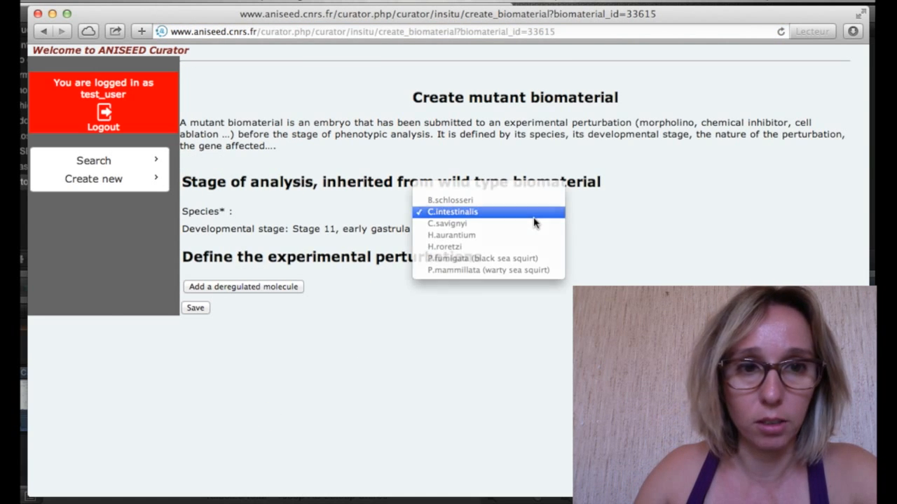
pyautogui.click(533, 218)
pyautogui.click(274, 294)
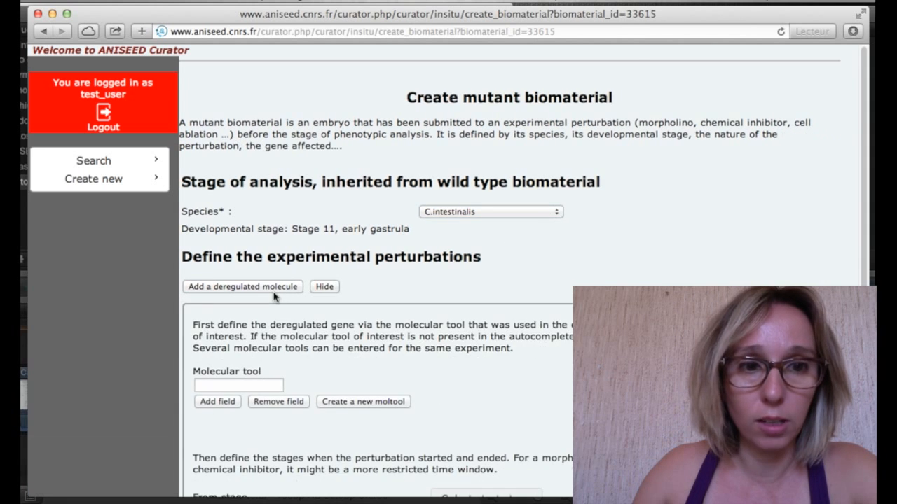
pyautogui.scroll(-5, 274, 297)
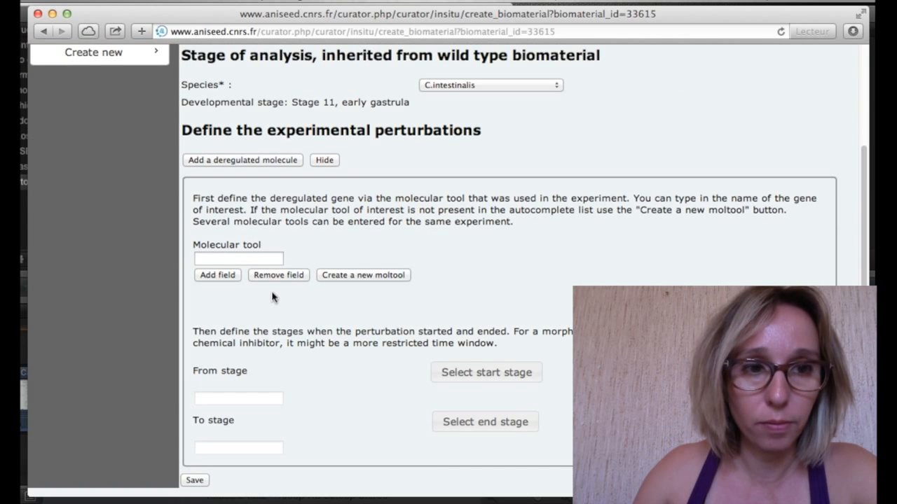
pyautogui.click(250, 261)
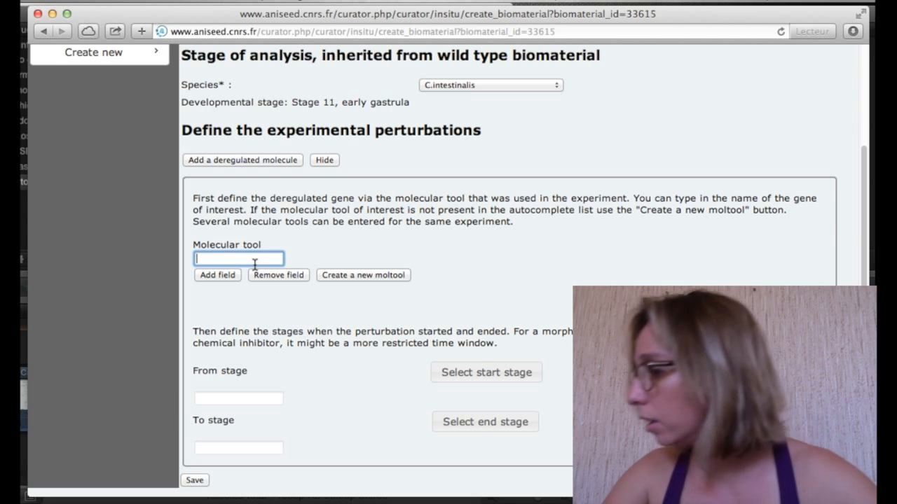
pyautogui.write('SB4')
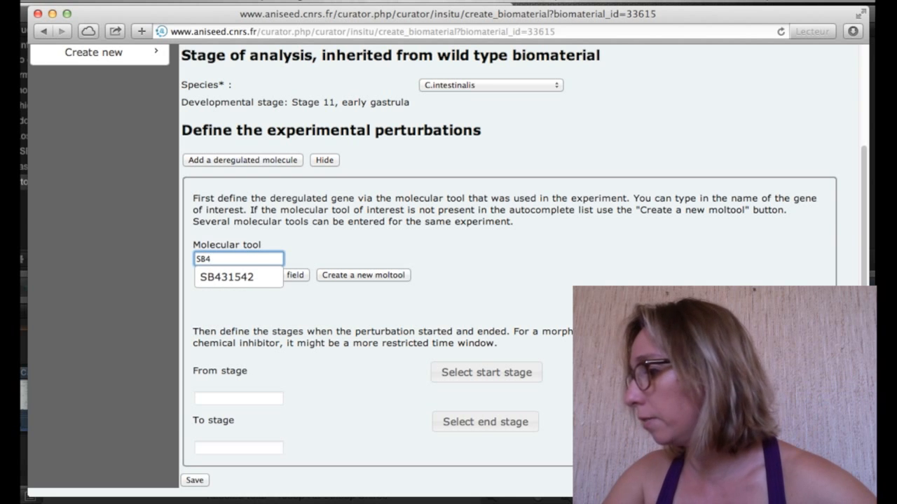
pyautogui.click(259, 277)
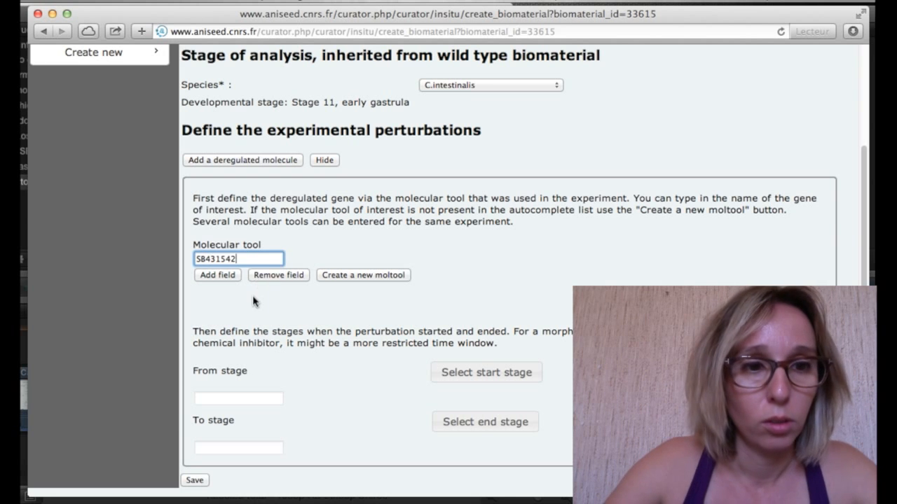
# Run the perturbation from Stage 5a (early 16-cell) to Stage 11 and save mutant 33617.
pyautogui.click(491, 381)
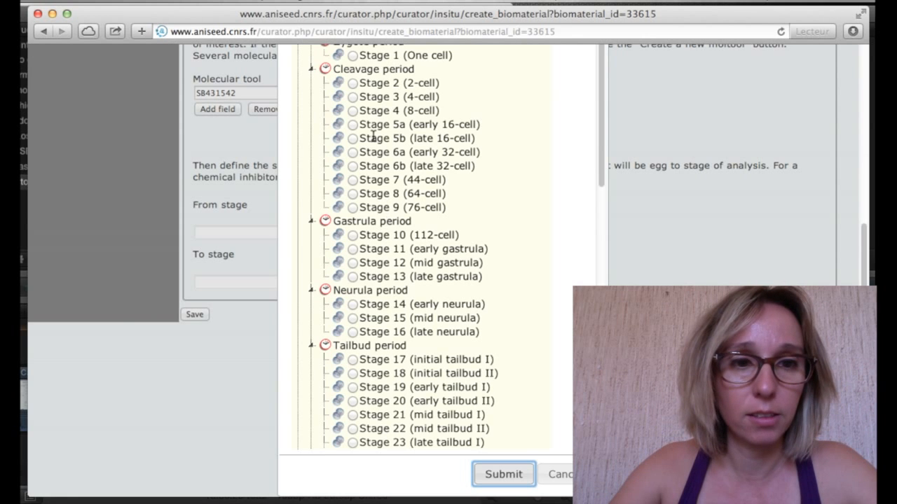
pyautogui.click(353, 125)
pyautogui.click(503, 483)
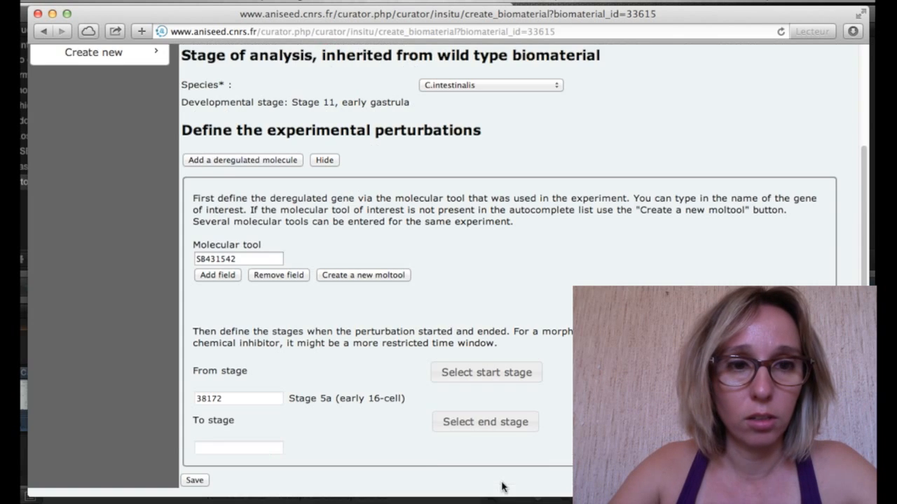
pyautogui.click(454, 426)
pyautogui.scroll(-1, 413, 379)
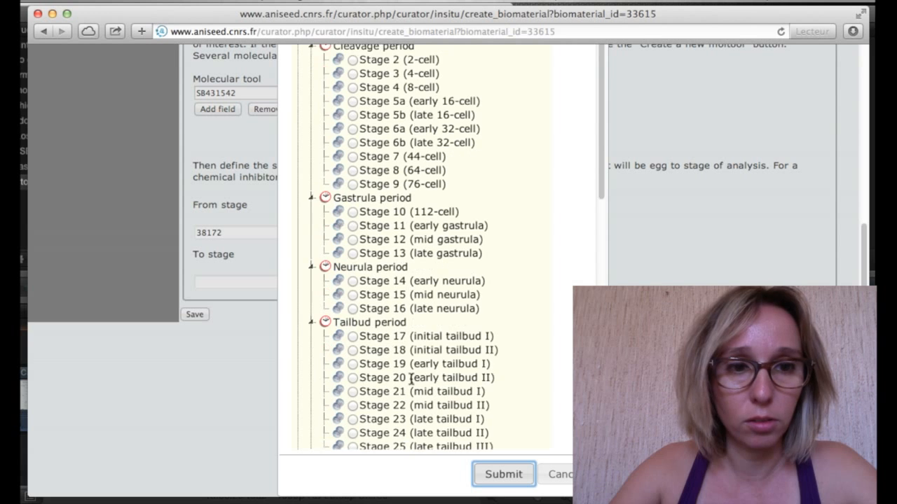
pyautogui.scroll(-1, 412, 378)
pyautogui.click(352, 199)
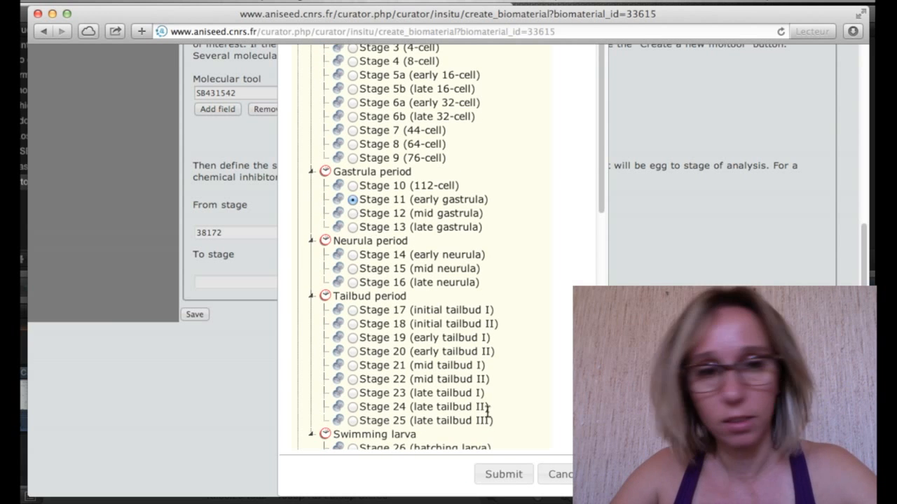
pyautogui.click(510, 481)
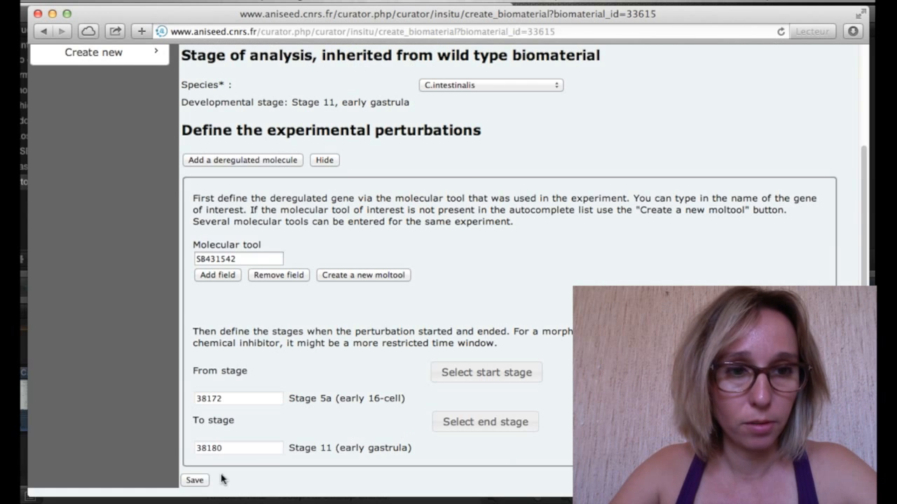
pyautogui.click(194, 482)
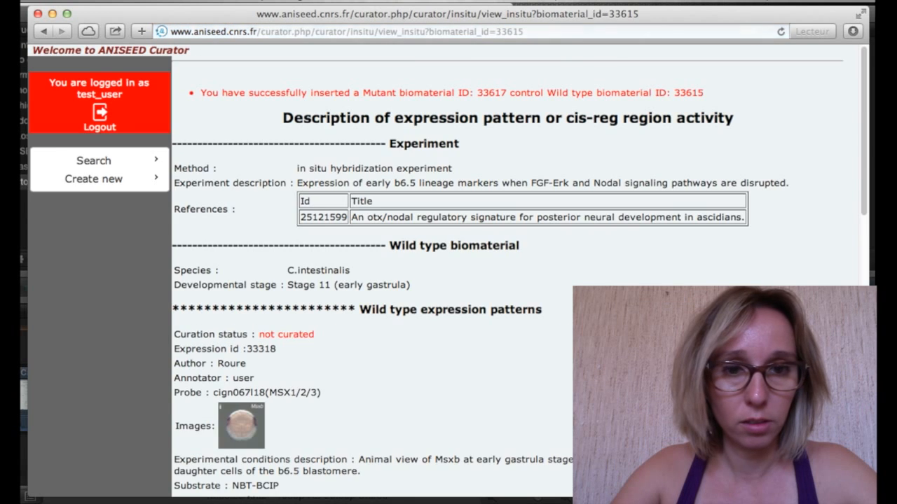
pyautogui.scroll(-10, 372, 280)
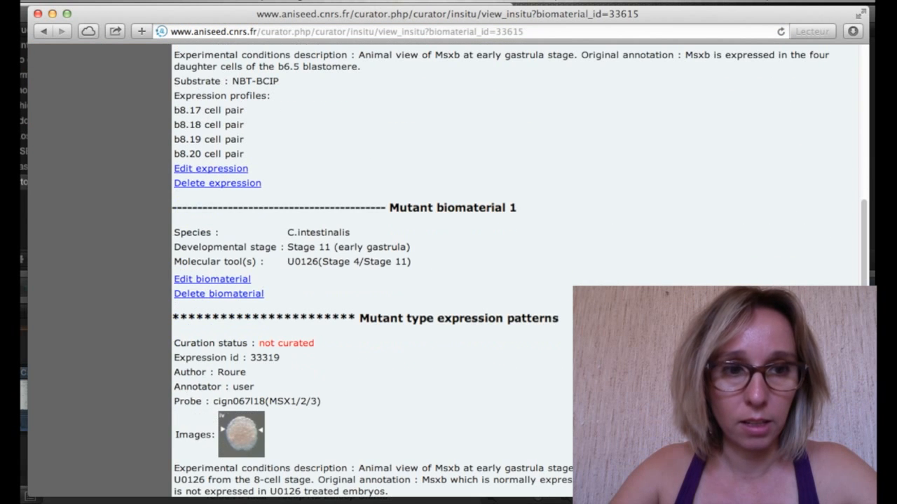
pyautogui.scroll(-8, 371, 280)
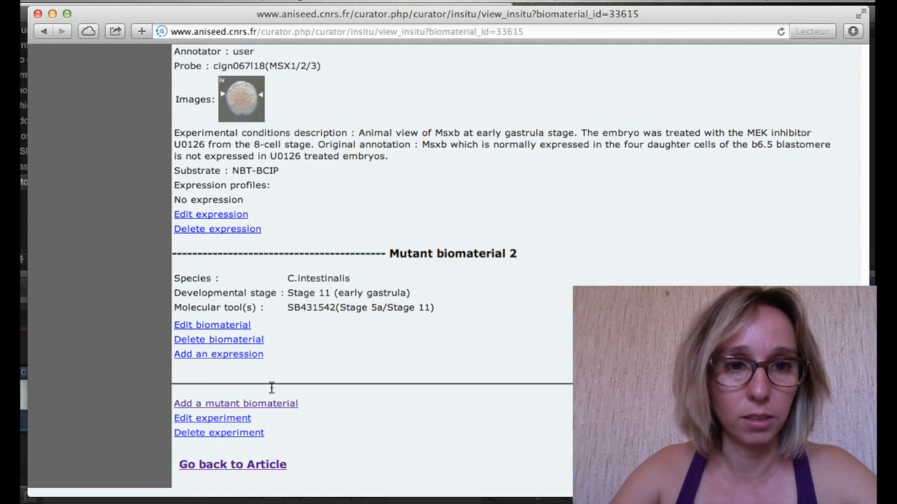
# Start an expression profile for mutant 33617 with clone cign067l18 as its probe.
pyautogui.click(229, 357)
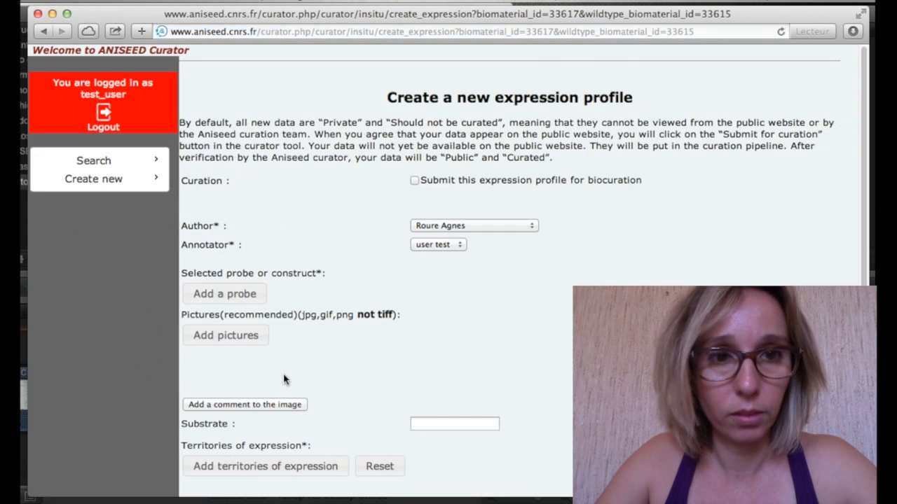
pyautogui.scroll(-2, 284, 379)
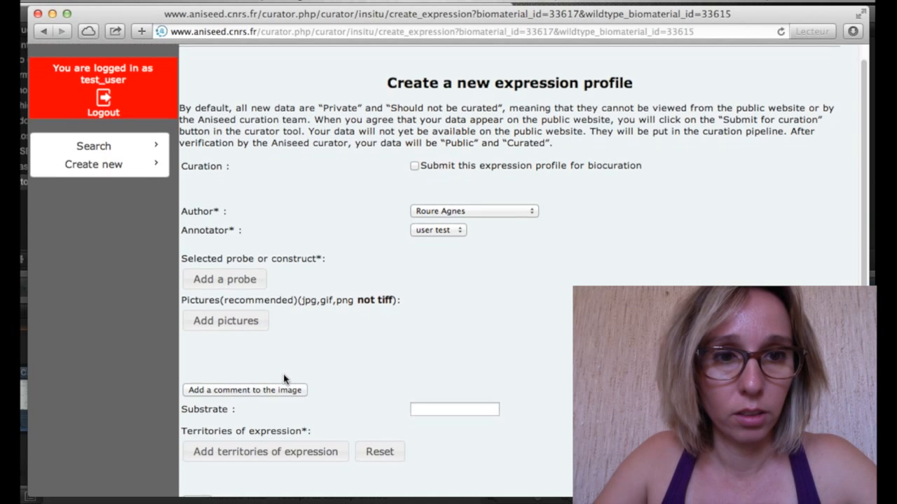
pyautogui.click(256, 275)
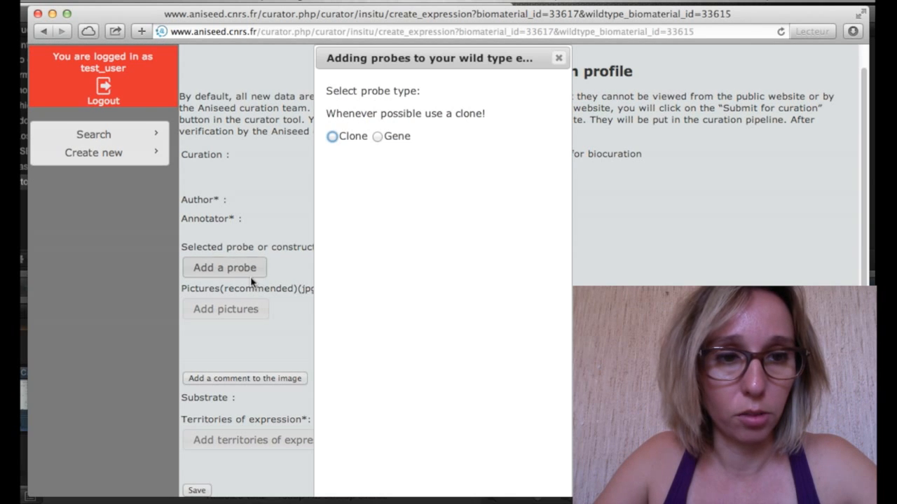
pyautogui.click(333, 138)
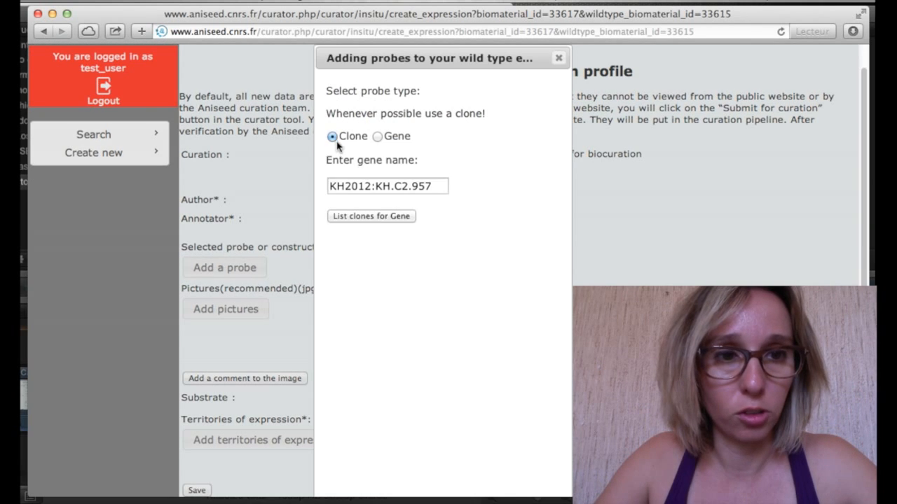
pyautogui.click(373, 217)
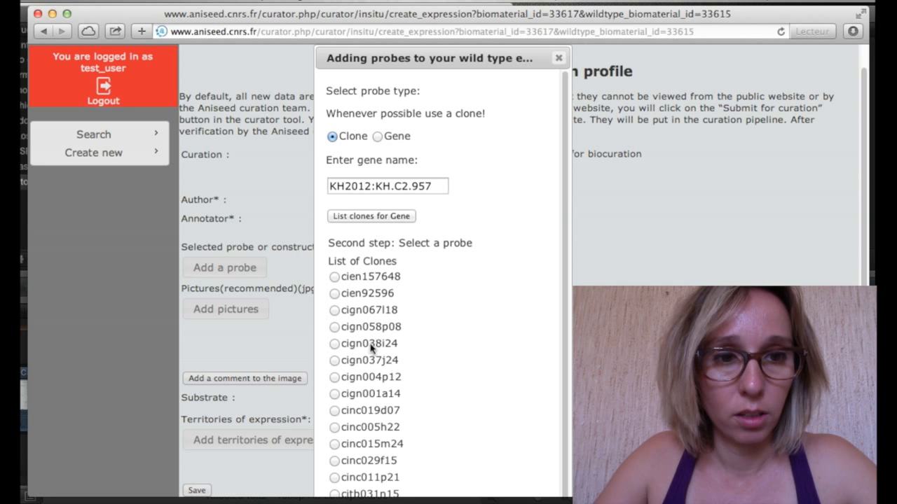
pyautogui.click(334, 310)
pyautogui.scroll(-3, 447, 366)
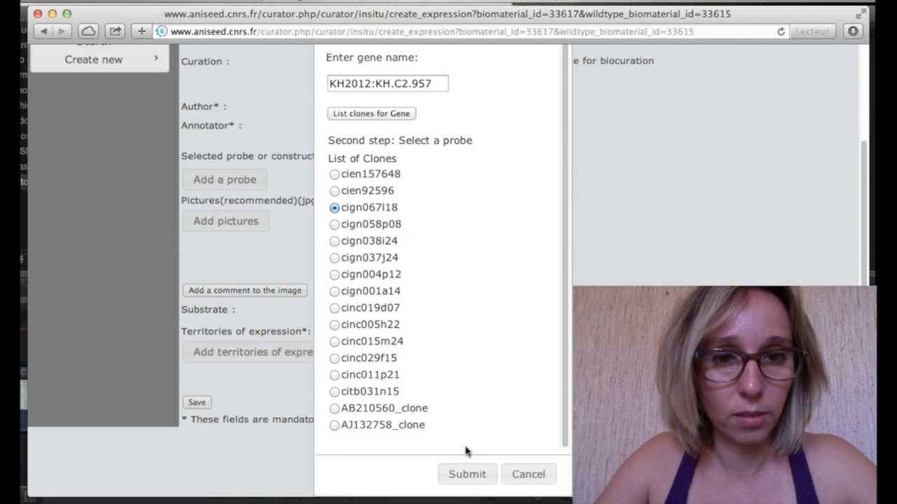
pyautogui.click(466, 474)
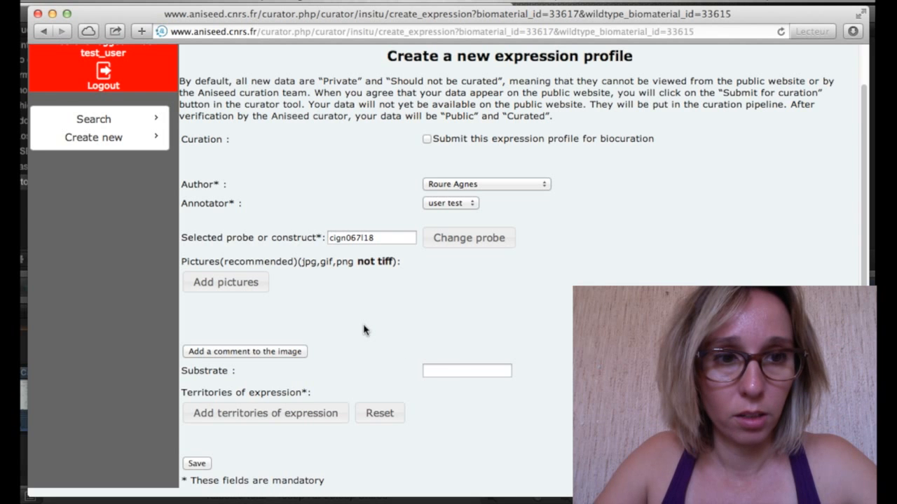
# Attach the Figvii picture and open an empty comment box for the image.
pyautogui.click(263, 289)
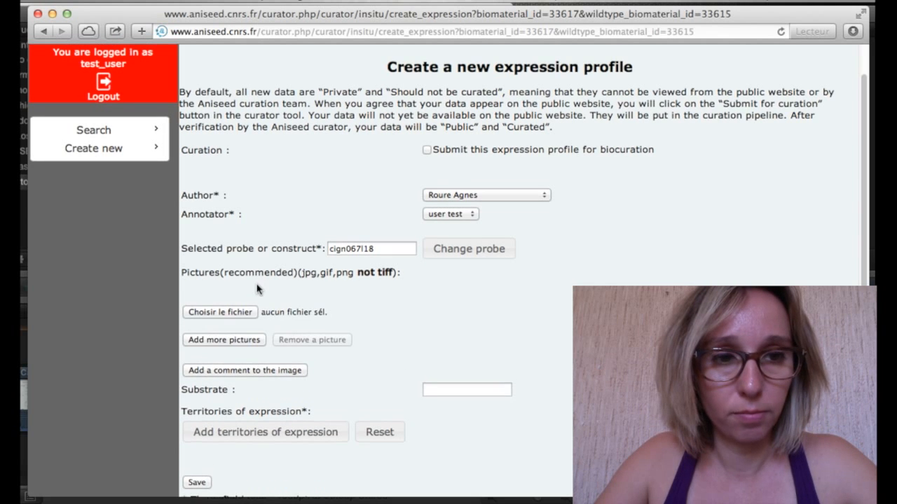
pyautogui.click(244, 314)
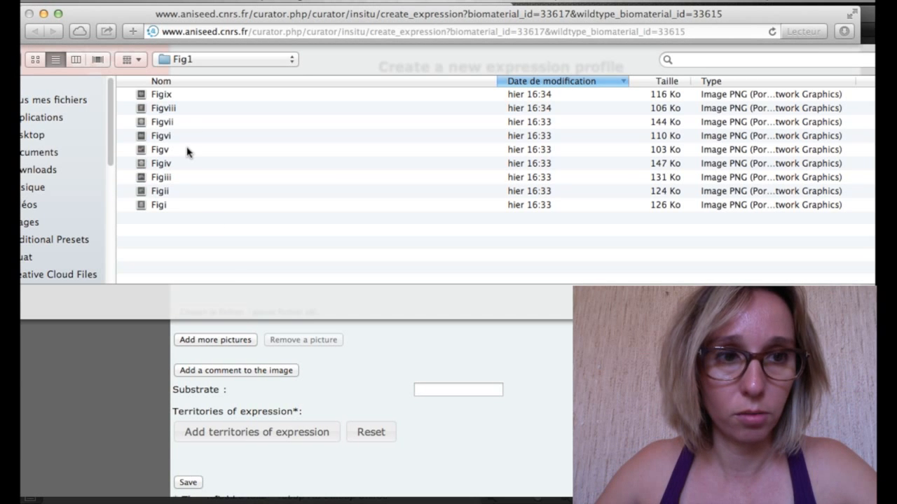
pyautogui.click(178, 126)
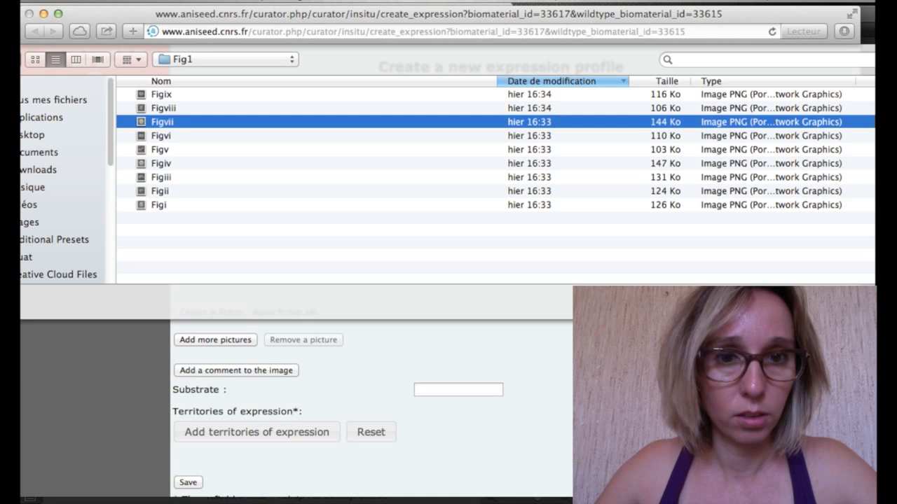
pyautogui.press('Return')
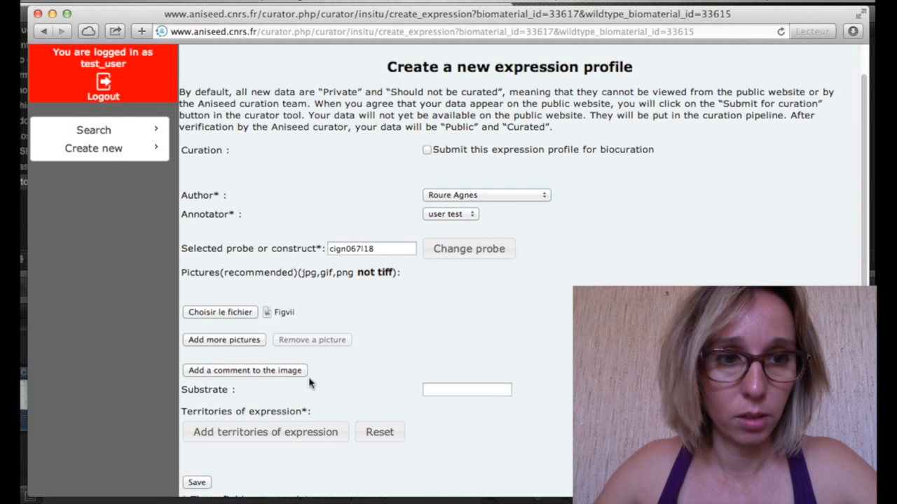
pyautogui.click(246, 371)
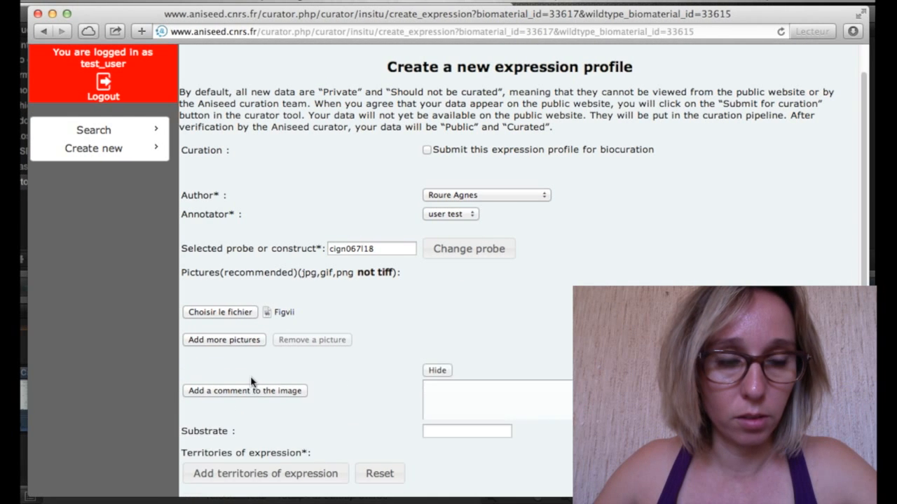
# Start the Figvii image comment with 'Animal view of Msxb at early gastrula with SB431542 (Nodal signaling pathway inhibitor)'.
pyautogui.click(464, 419)
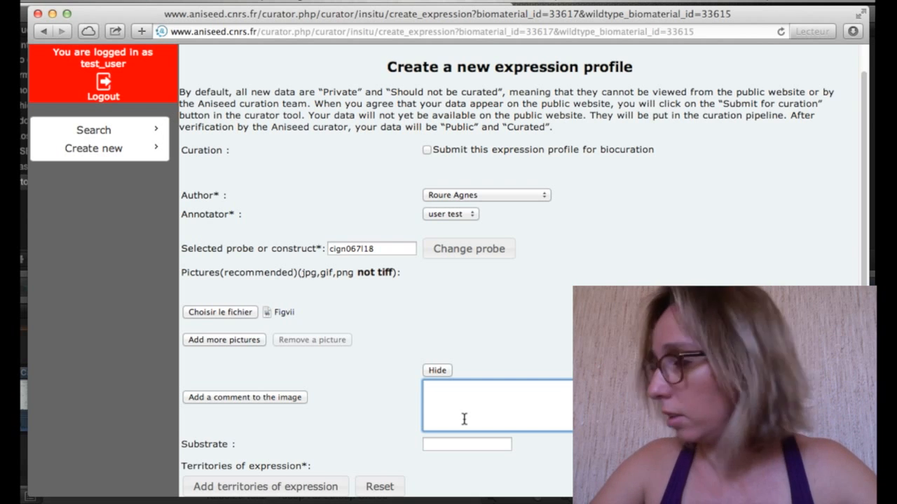
pyautogui.write('Animal view ')
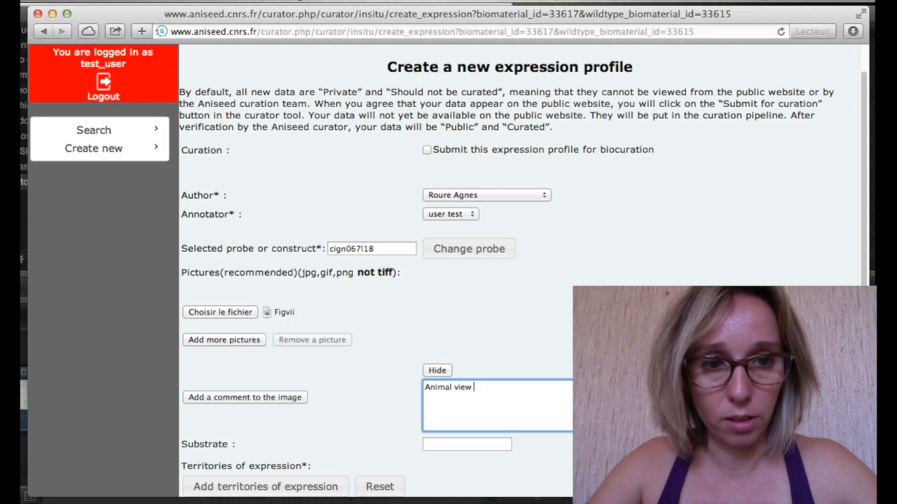
pyautogui.write('of Msxb')
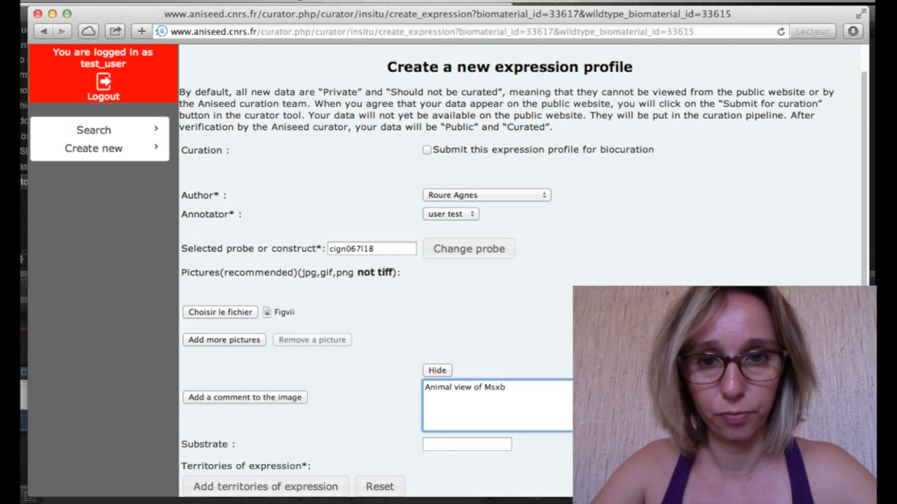
pyautogui.write(' at early gastrula')
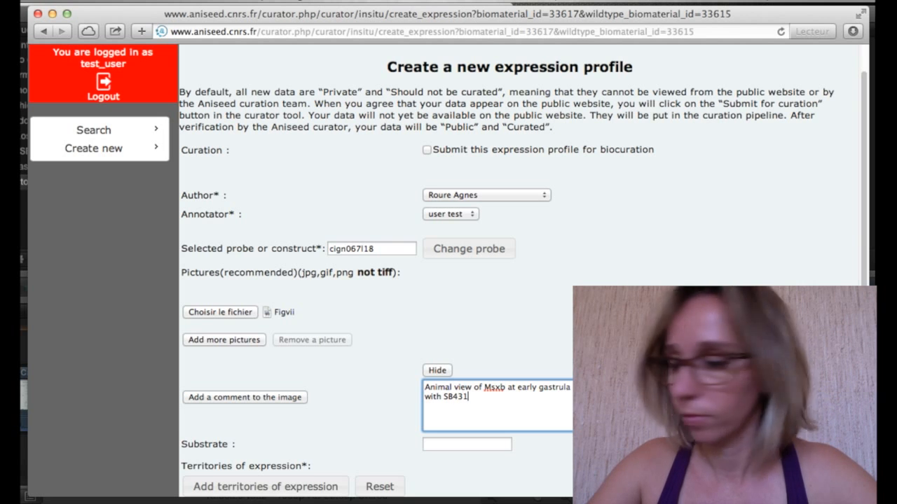
pyautogui.write('42 (')
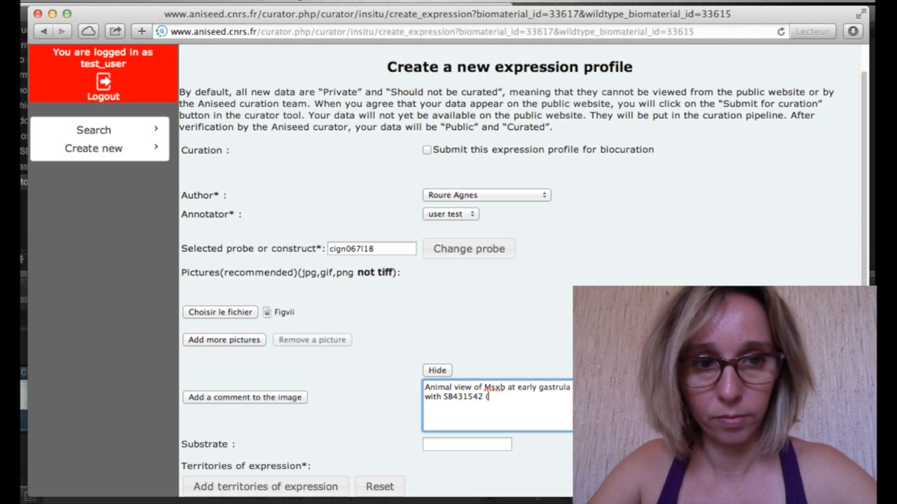
pyautogui.write('l signaling pathw')
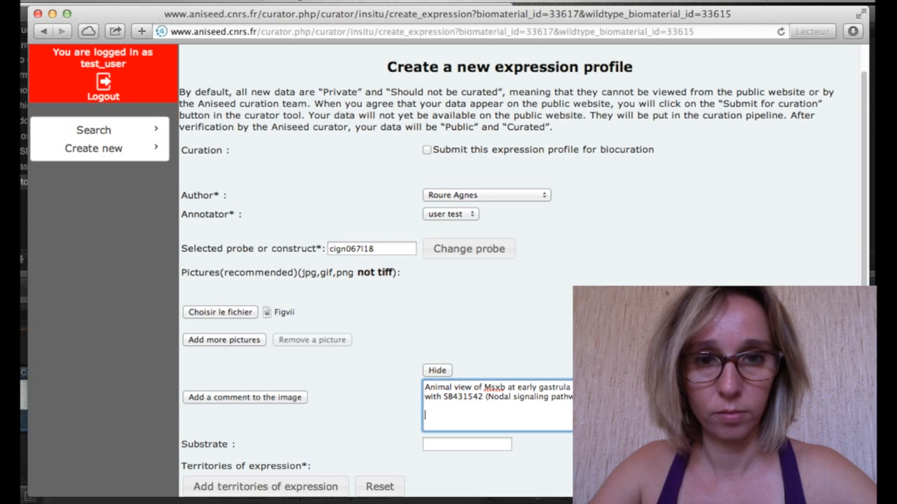
# Append 'Original annotation : Msxb…in the four daughter cells of the blastomere is not expressed' to the comment.
pyautogui.write('Original')
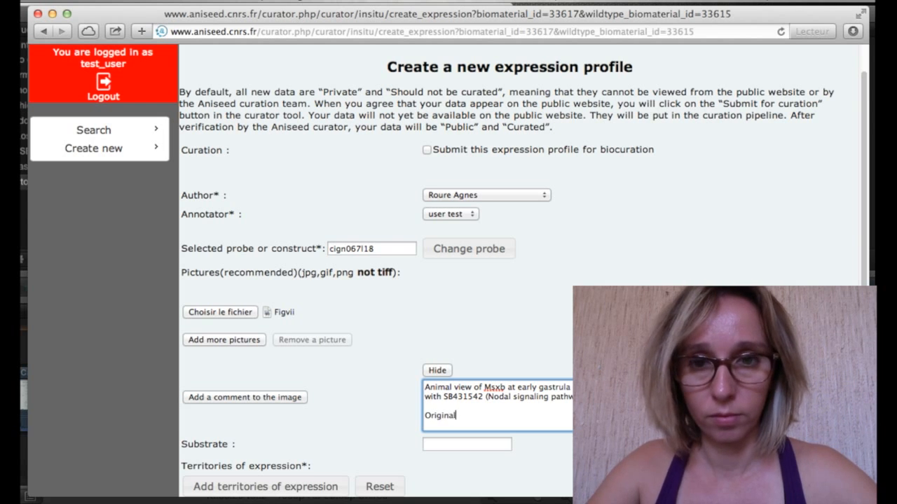
pyautogui.write(' annotation ')
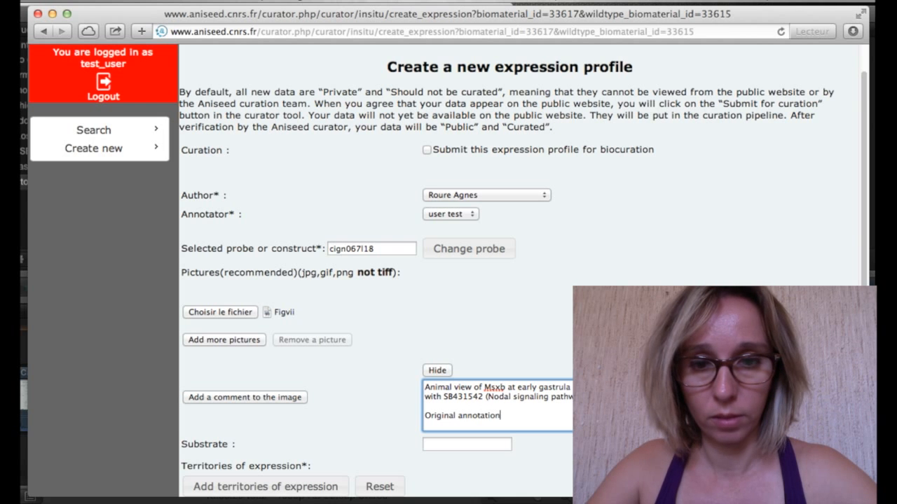
pyautogui.write(': ')
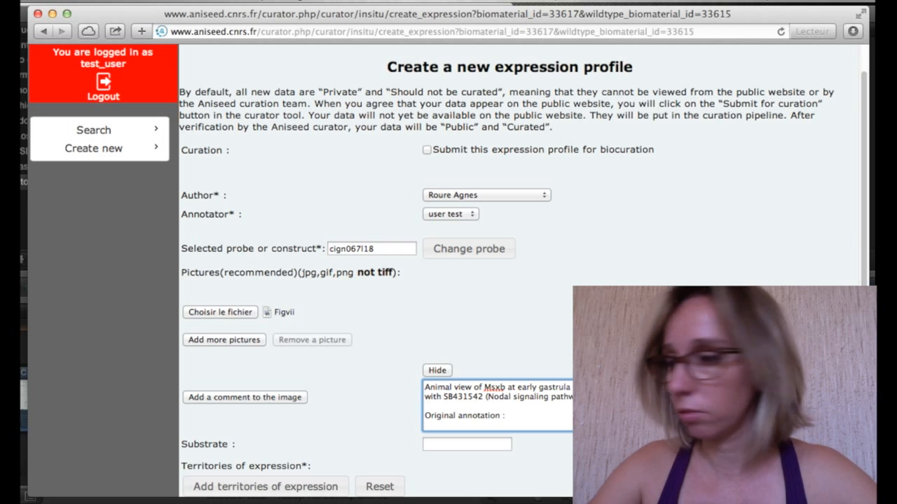
pyautogui.write('Msxb which is no')
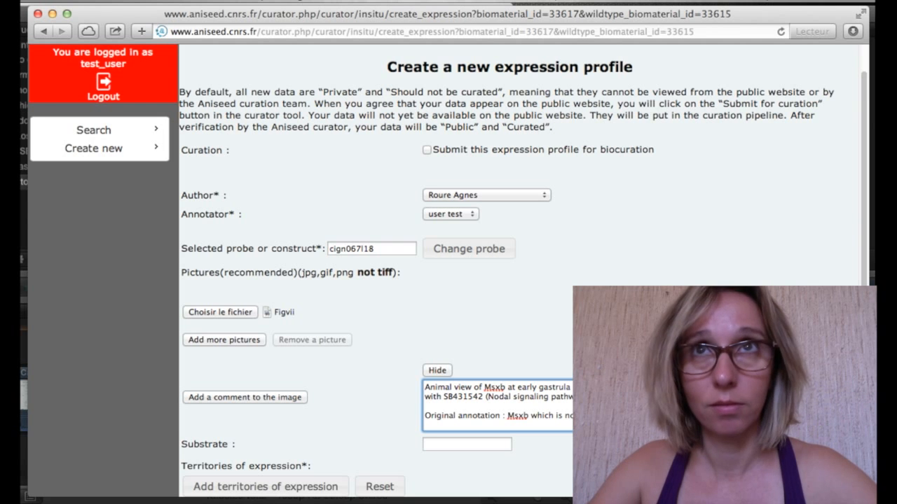
pyautogui.write('d in the f')
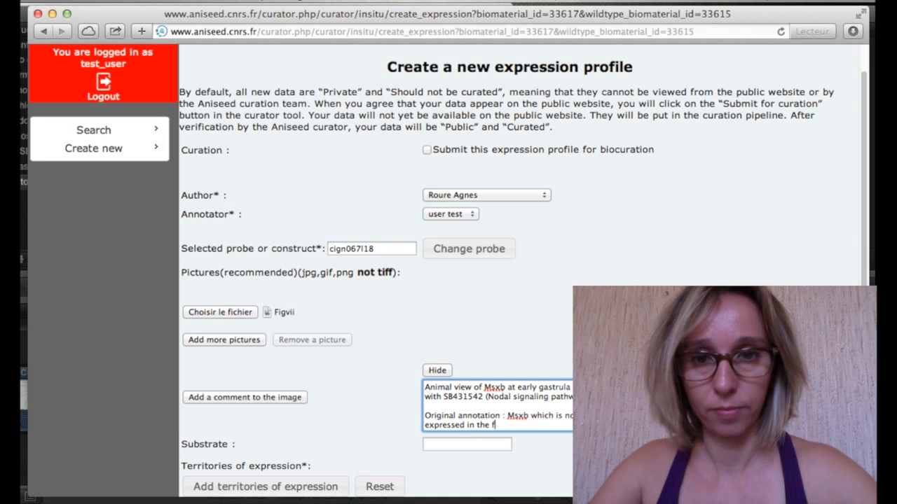
pyautogui.write('our dau')
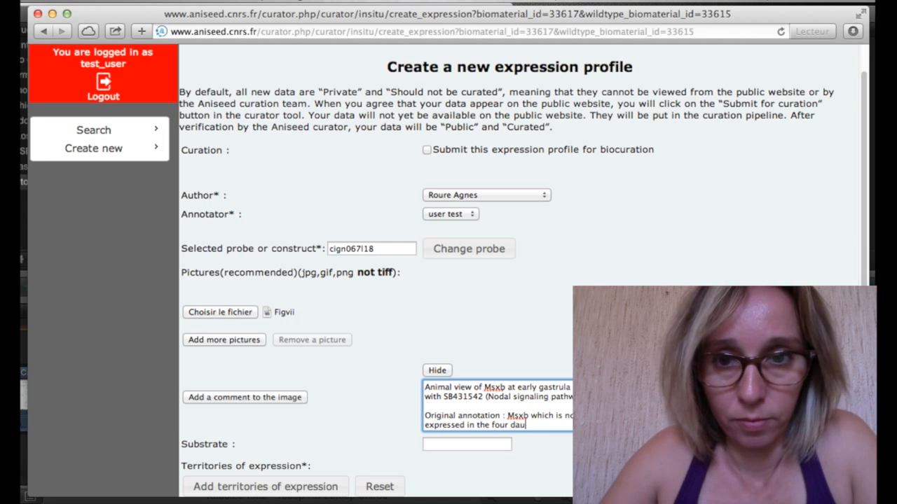
pyautogui.write('ghter cells')
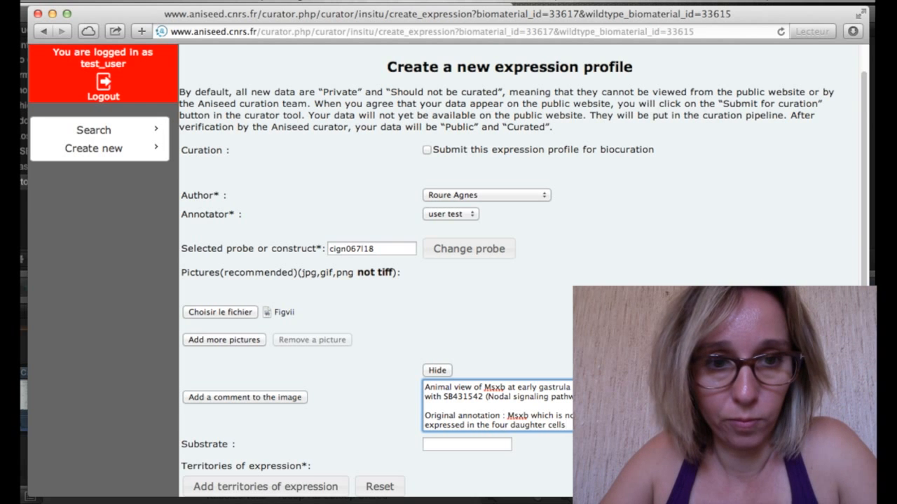
pyautogui.write(' o')
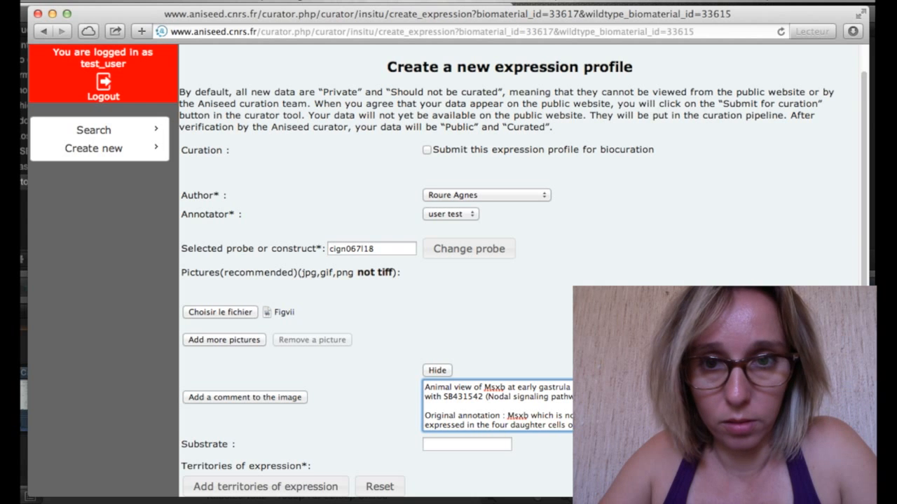
pyautogui.write('blastomere i')
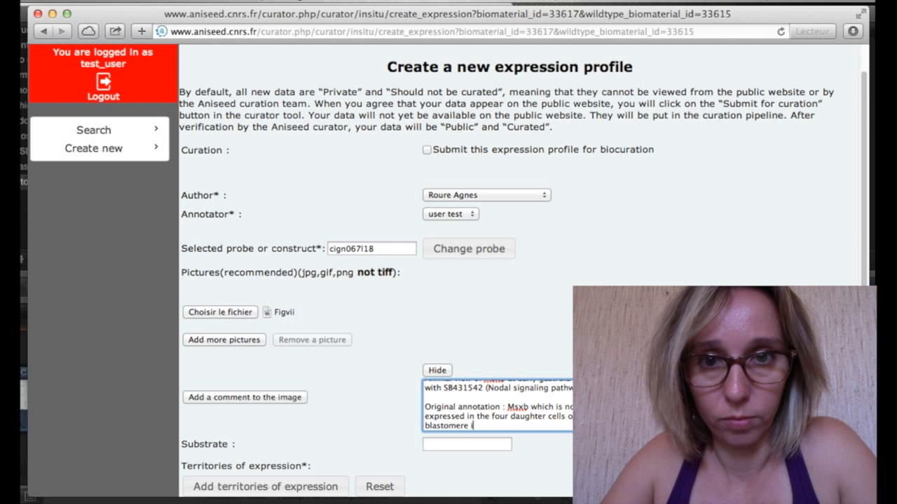
pyautogui.write('s not expr')
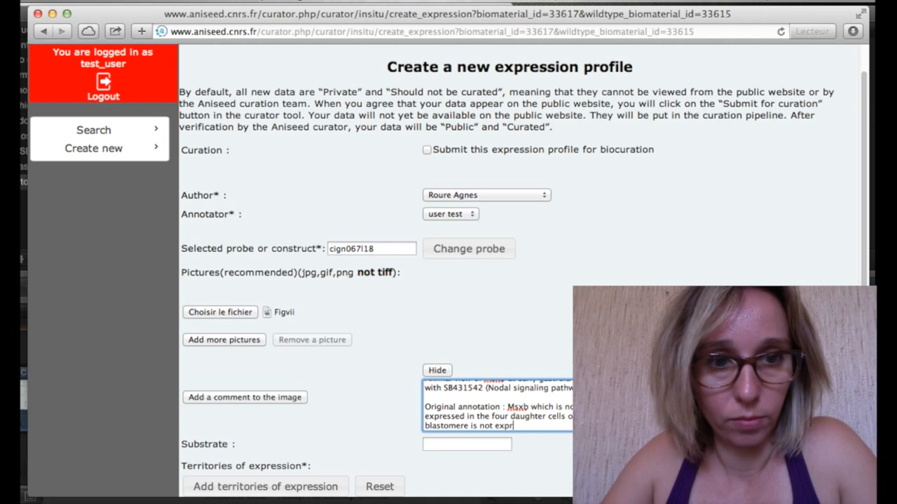
pyautogui.write('essed.')
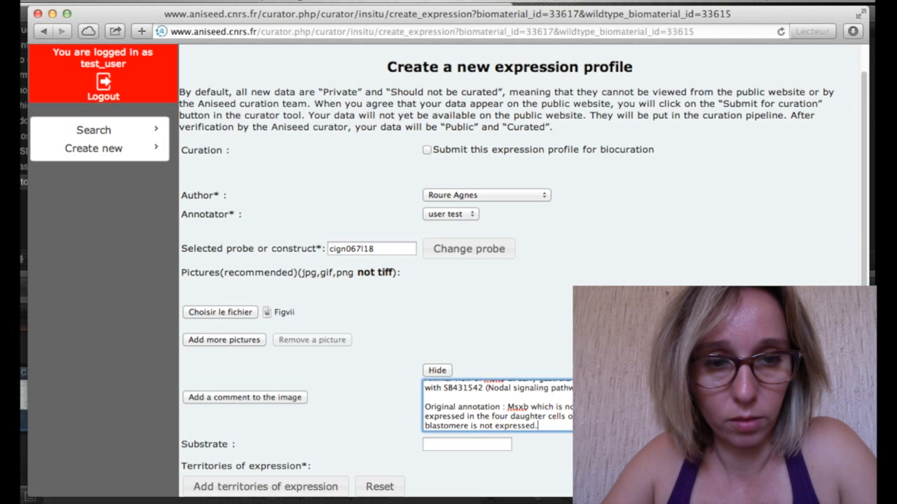
pyautogui.scroll(-2, 448, 270)
# Set the substrate to NBT-BCIP.
pyautogui.click(453, 399)
pyautogui.write('NBT-BCIP')
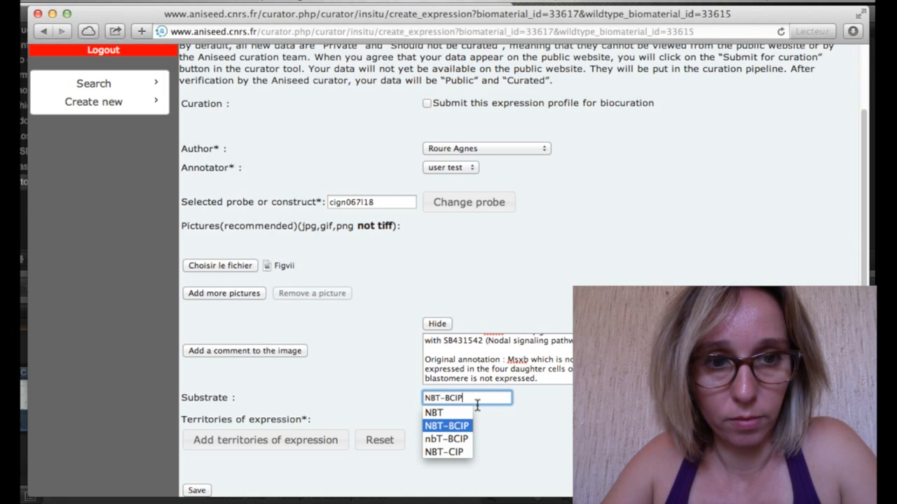
pyautogui.press('Return')
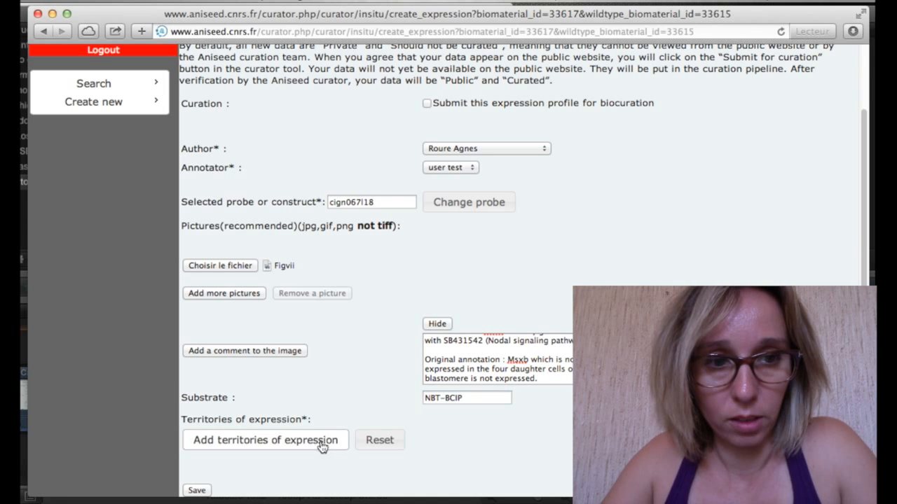
# Set the territory of expression to No expression and save the mutant expression profile.
pyautogui.click(280, 436)
pyautogui.click(59, 173)
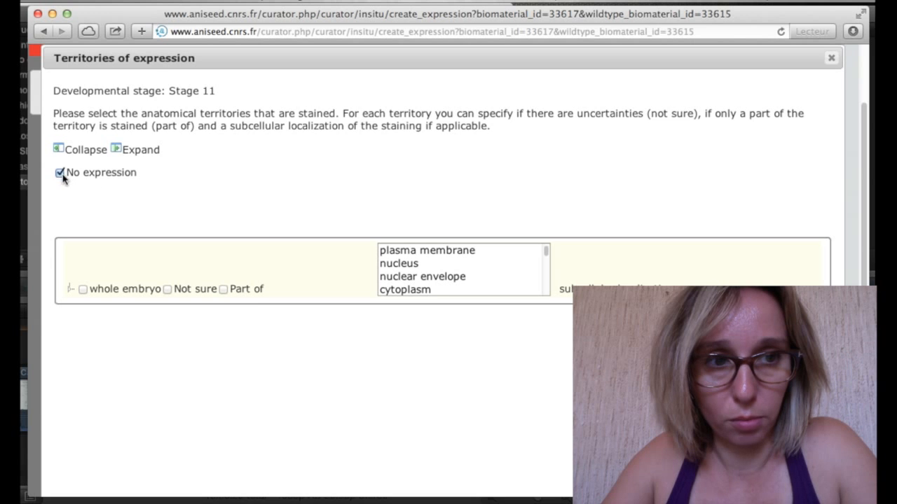
pyautogui.scroll(-3, 302, 257)
pyautogui.click(792, 477)
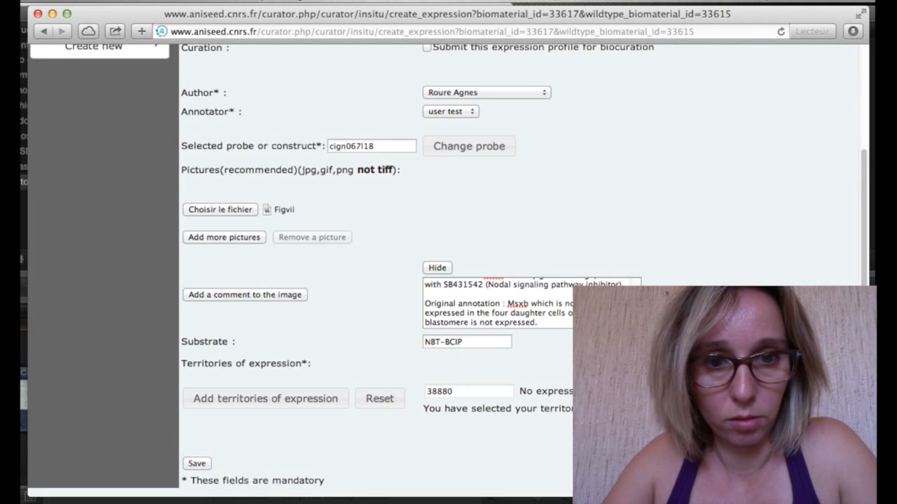
pyautogui.click(197, 463)
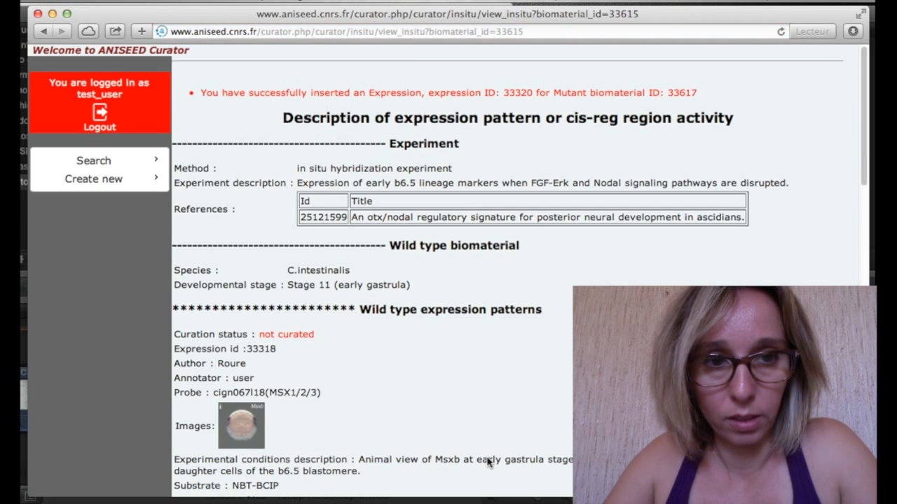
# Review saved expression 33320, then start a new C.intestinalis Stage 11 mutant biomaterial.
pyautogui.scroll(-8, 489, 460)
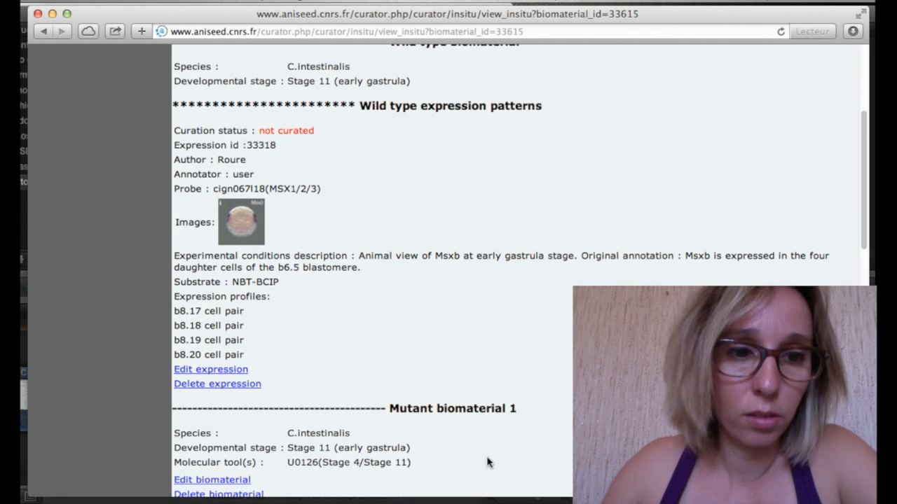
pyautogui.scroll(-10, 488, 460)
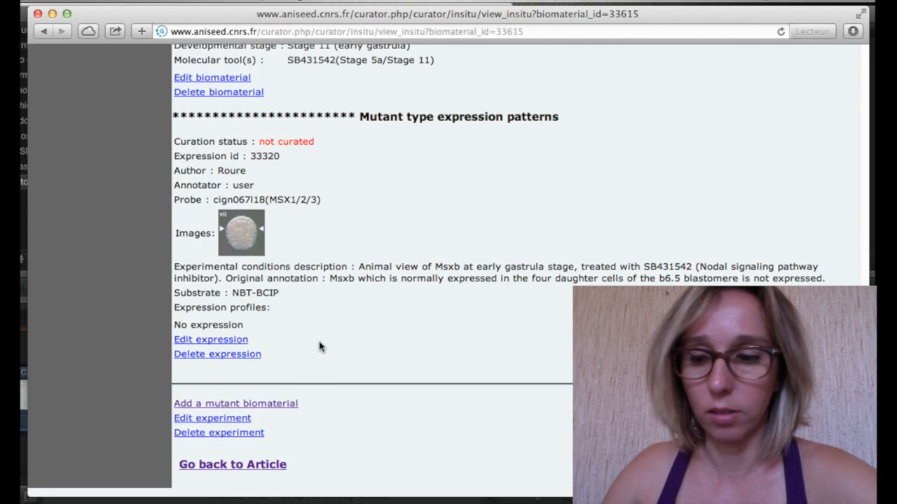
pyautogui.click(275, 410)
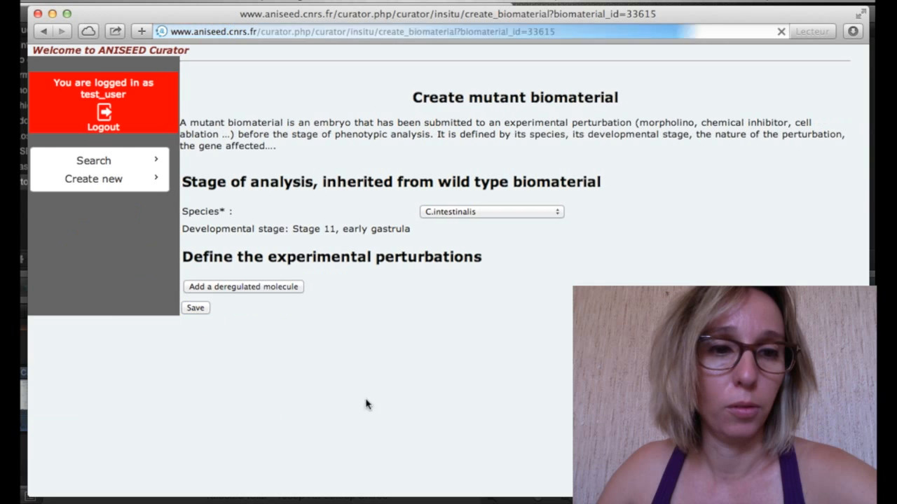
# Add a deregulated molecule, search the molecular tool 'test', find no match, and choose Create a new moltool.
pyautogui.click(289, 289)
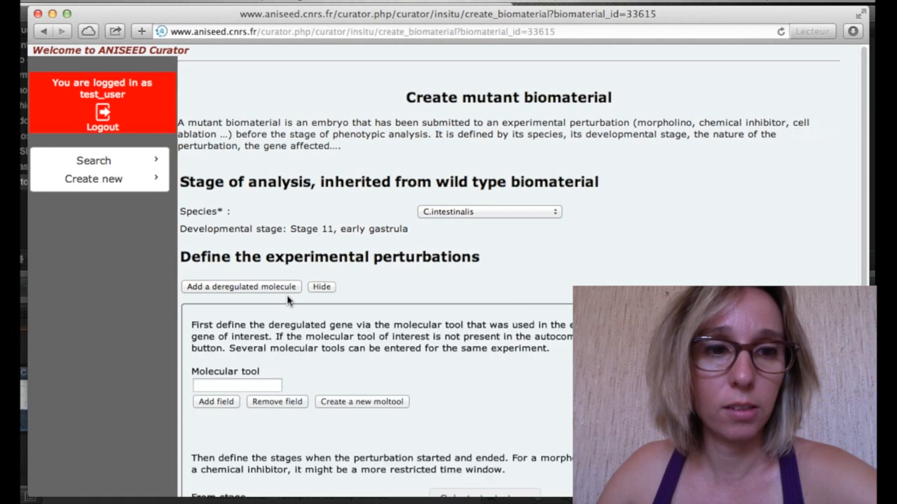
pyautogui.scroll(-3, 287, 300)
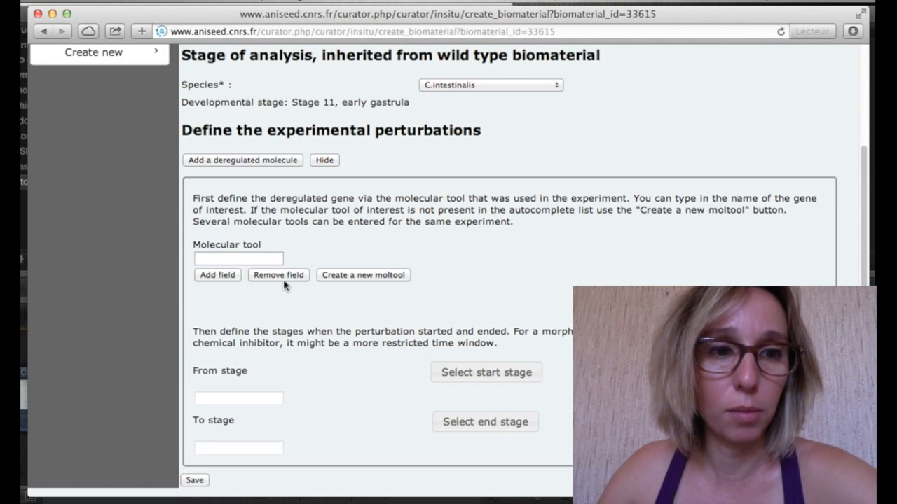
pyautogui.click(255, 264)
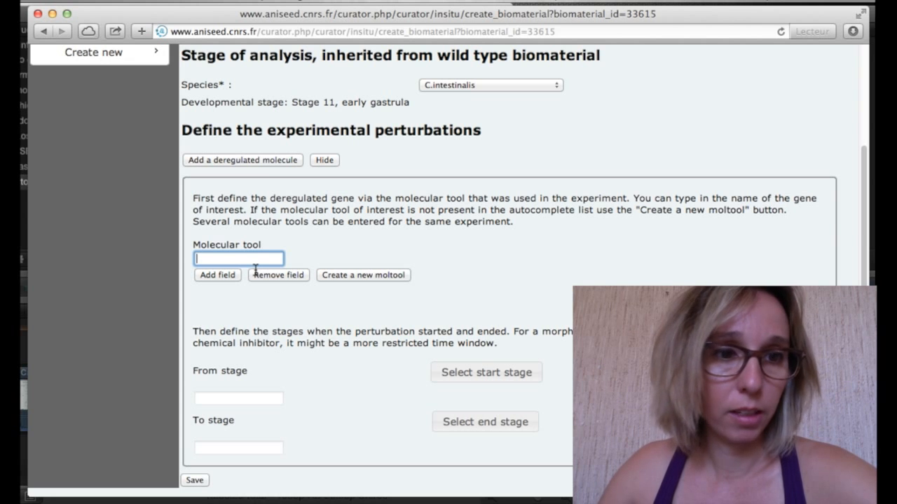
pyautogui.write('test')
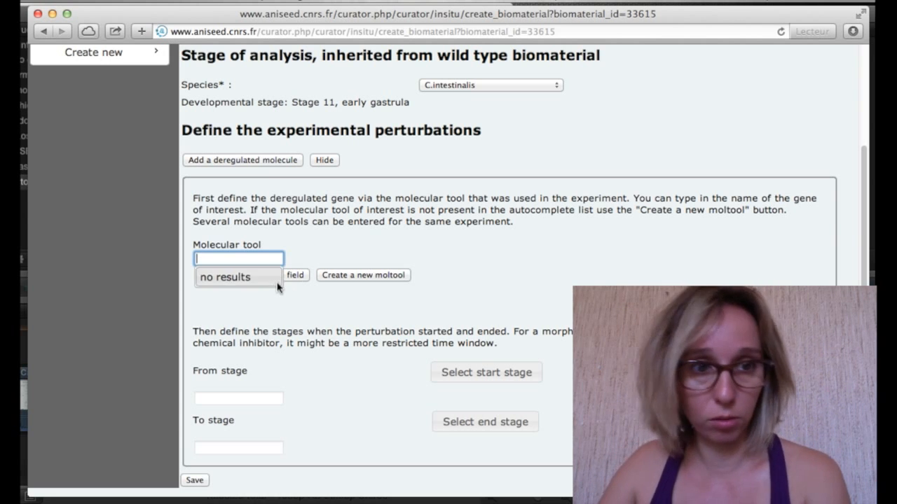
pyautogui.click(272, 304)
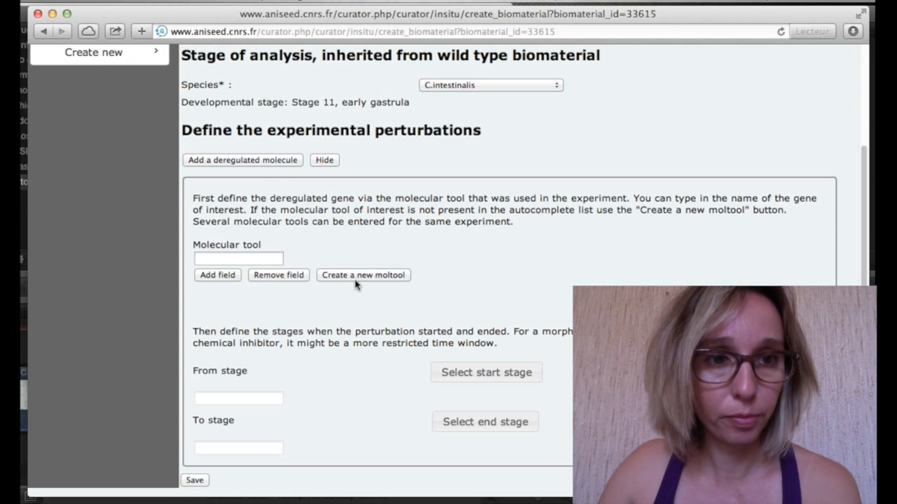
pyautogui.click(355, 279)
# Set the new tool to species C.intestinalis, name test, type inhibitor, regulation Loss of function.
pyautogui.click(316, 157)
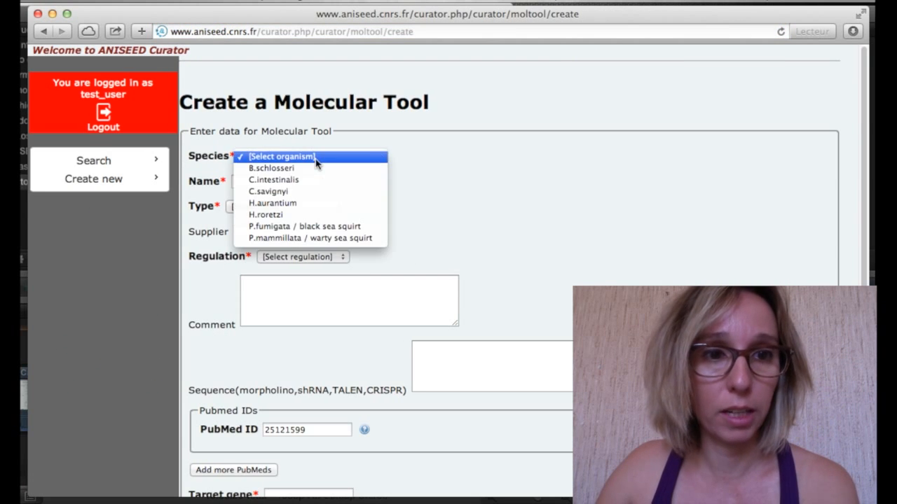
pyautogui.click(309, 179)
pyautogui.click(307, 185)
pyautogui.write('TEST2-prom2')
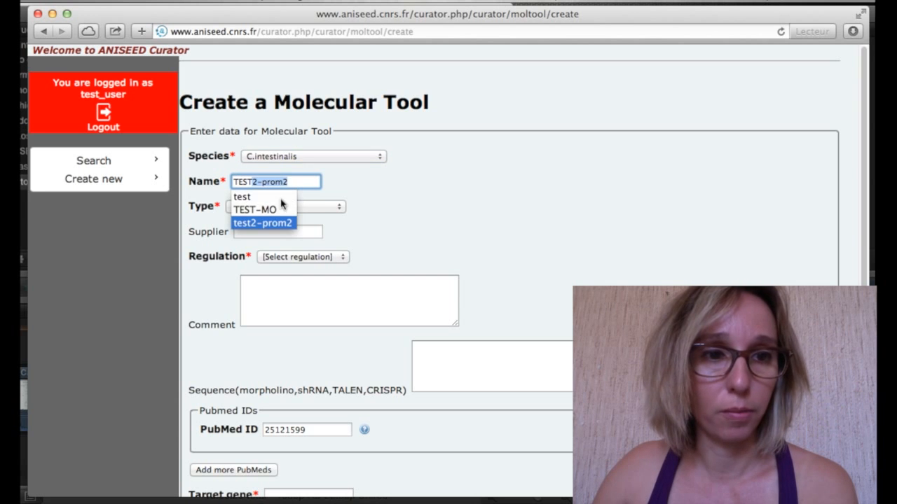
pyautogui.click(276, 199)
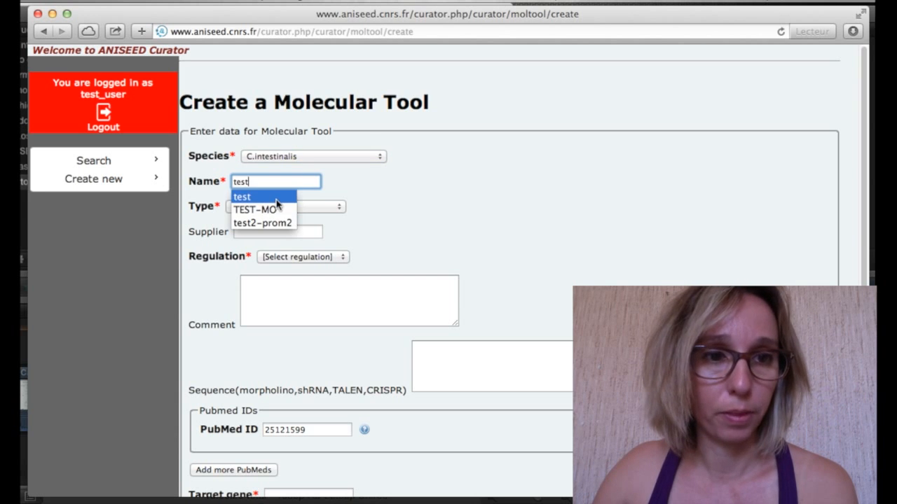
pyautogui.click(325, 207)
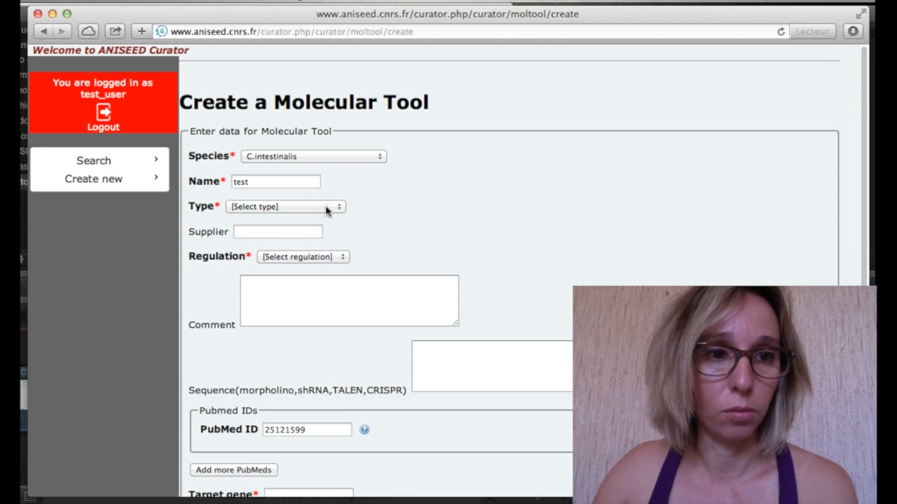
pyautogui.click(327, 209)
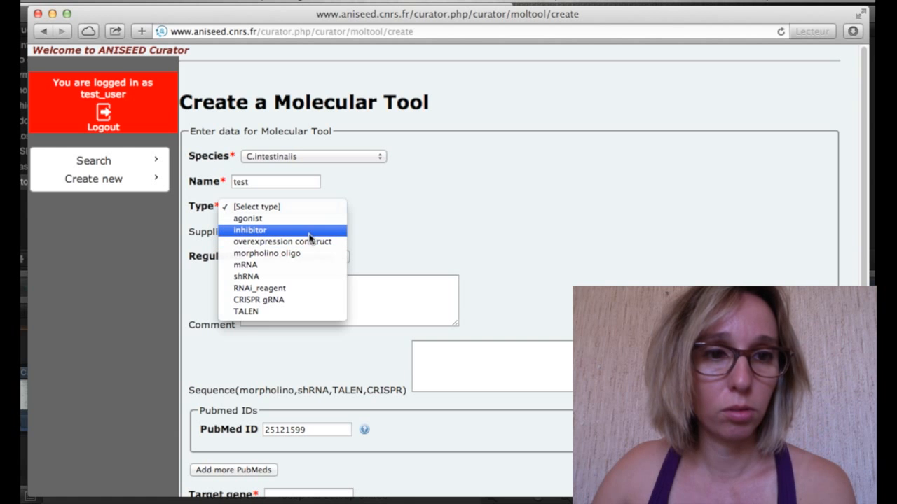
pyautogui.click(309, 232)
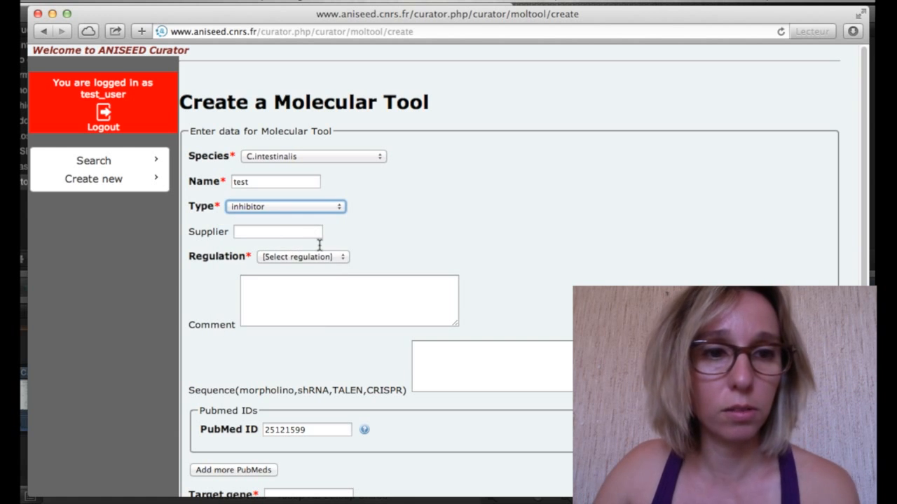
pyautogui.click(284, 237)
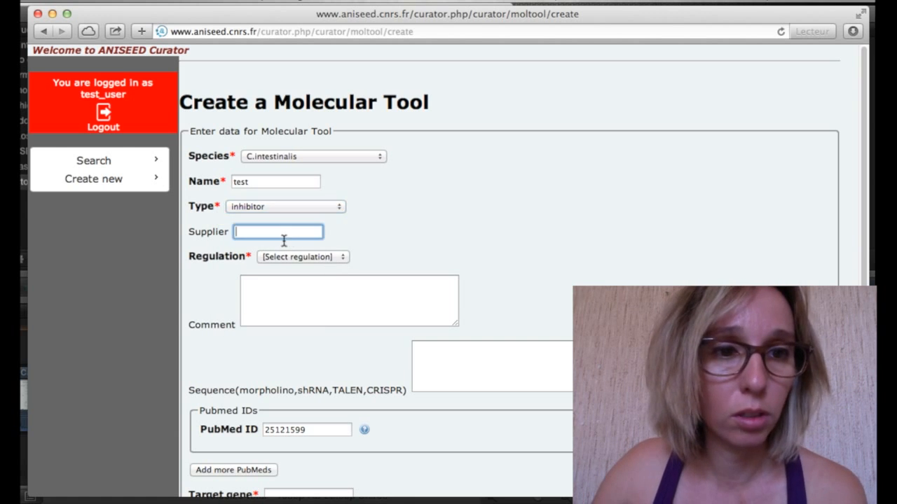
pyautogui.click(346, 259)
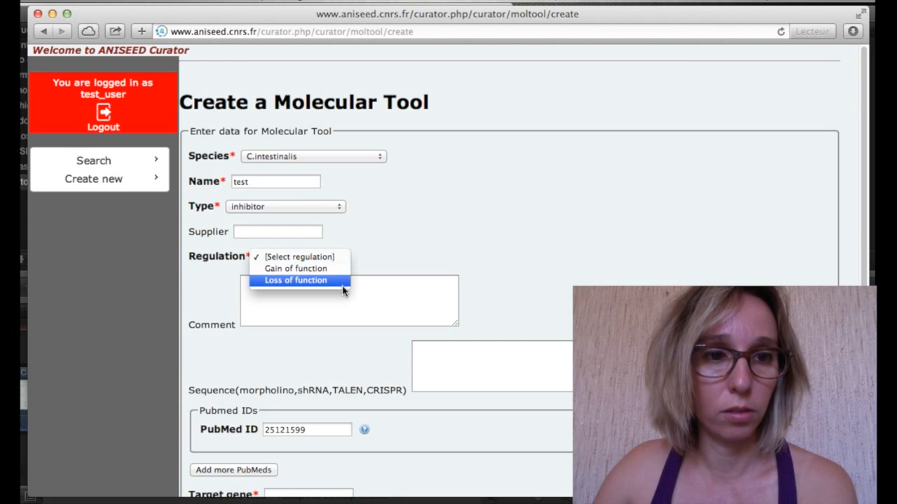
pyautogui.click(343, 283)
# Write the tool comment 'Molecular tool that disrupt the gene'.
pyautogui.click(335, 305)
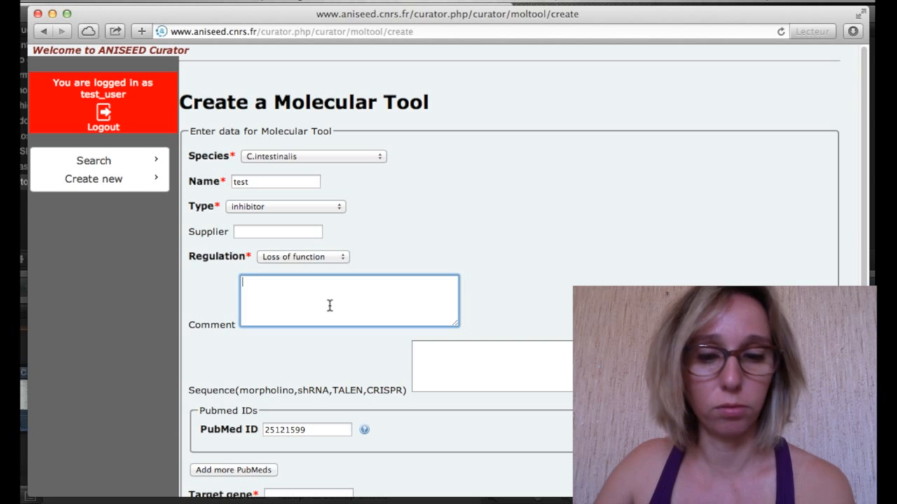
pyautogui.write('MOL')
pyautogui.press('BackSpace')
pyautogui.press('BackSpace')
pyautogui.write('olecular tool')
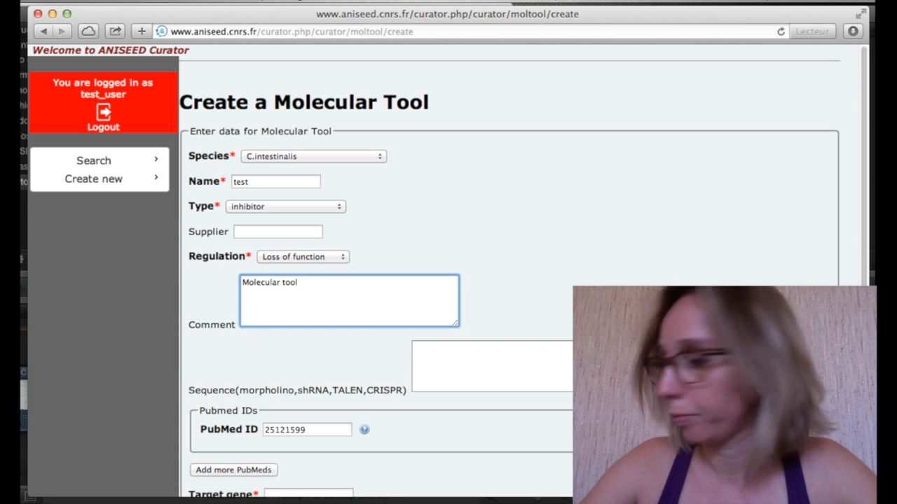
pyautogui.write(' that dis')
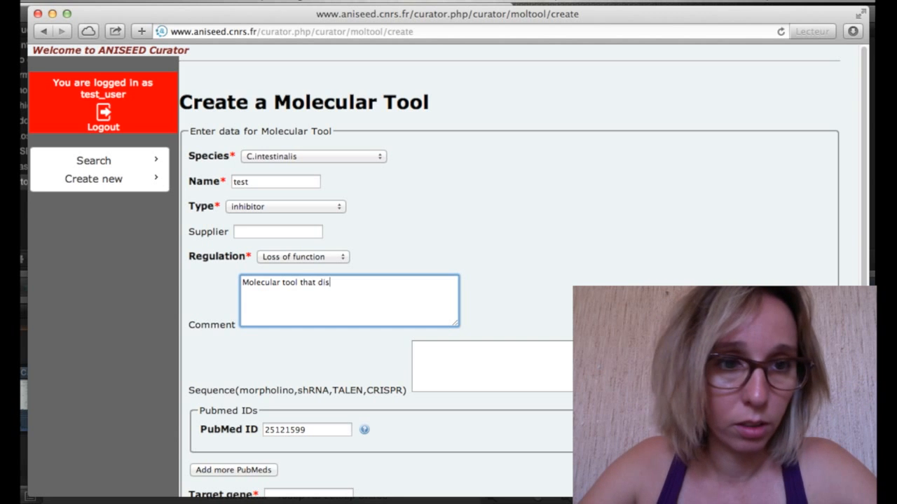
pyautogui.write('rupt ')
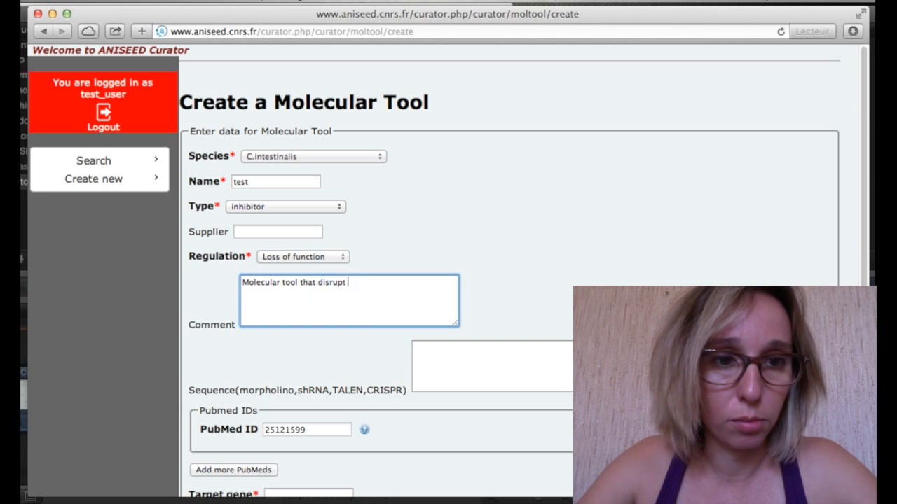
pyautogui.write('the gene X pathway.')
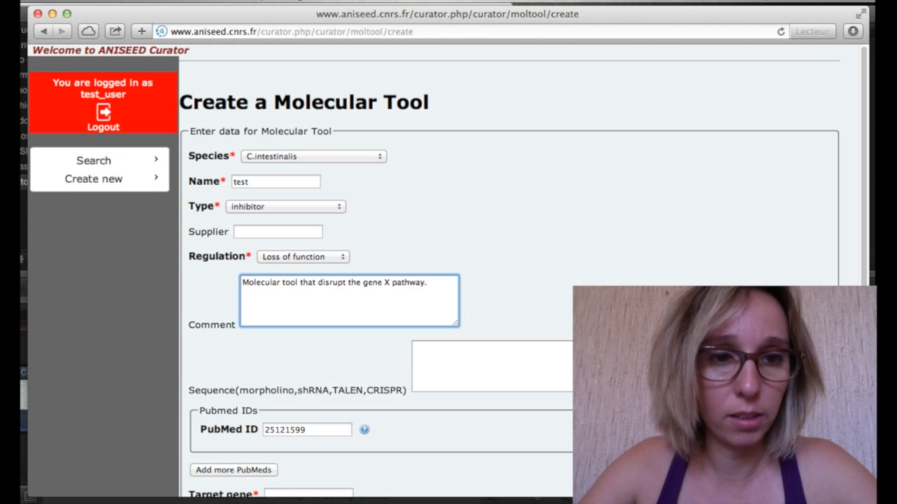
pyautogui.scroll(-2, 420, 294)
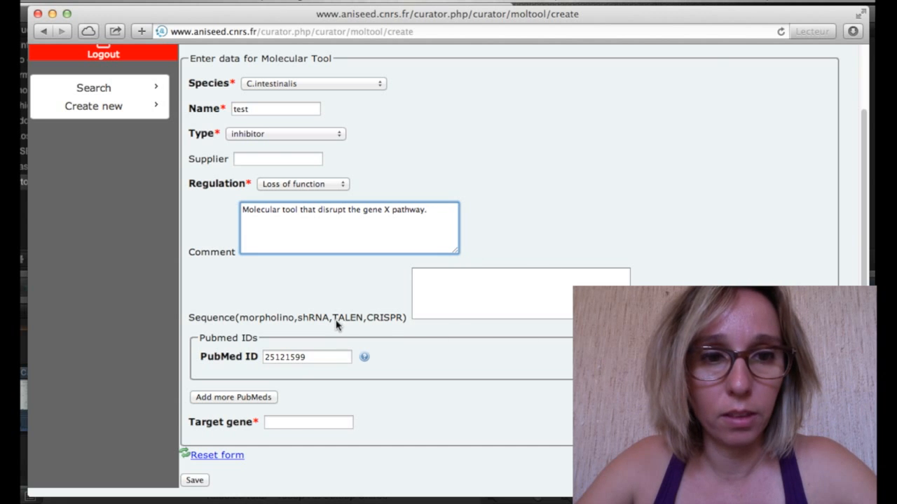
# Add PubMed 25121599 and target gene KH.C7.562, then save molecular tool test as ID 762.
pyautogui.click(436, 289)
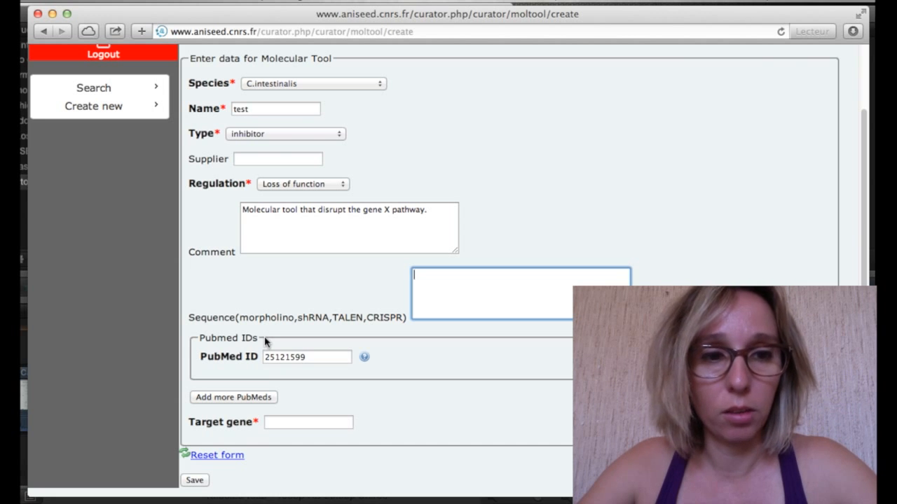
pyautogui.click(253, 400)
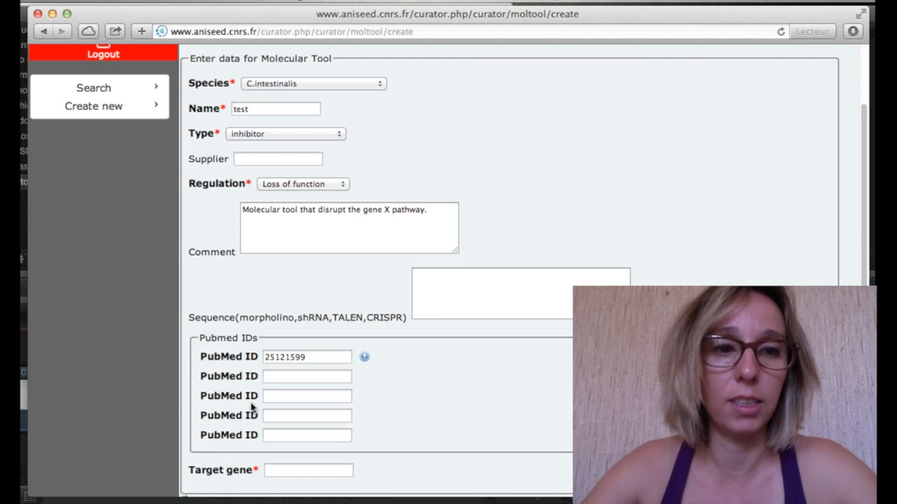
pyautogui.scroll(-2, 251, 408)
pyautogui.click(280, 425)
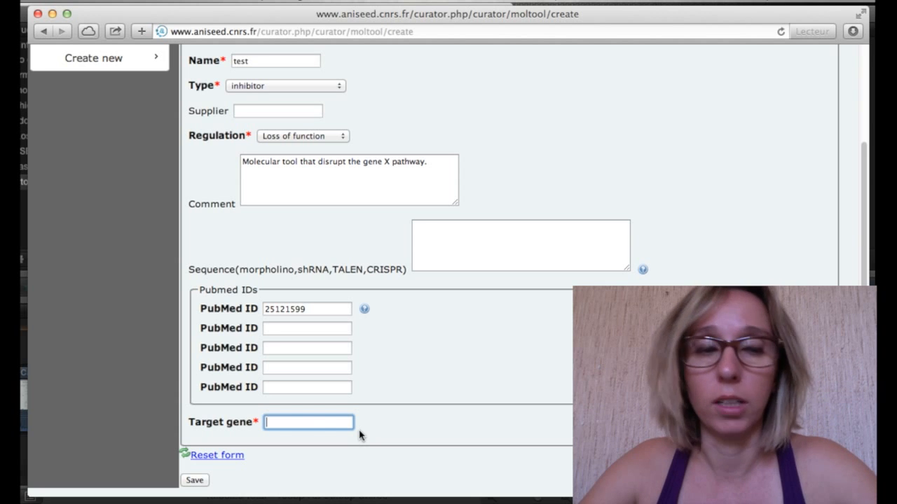
pyautogui.write('KH')
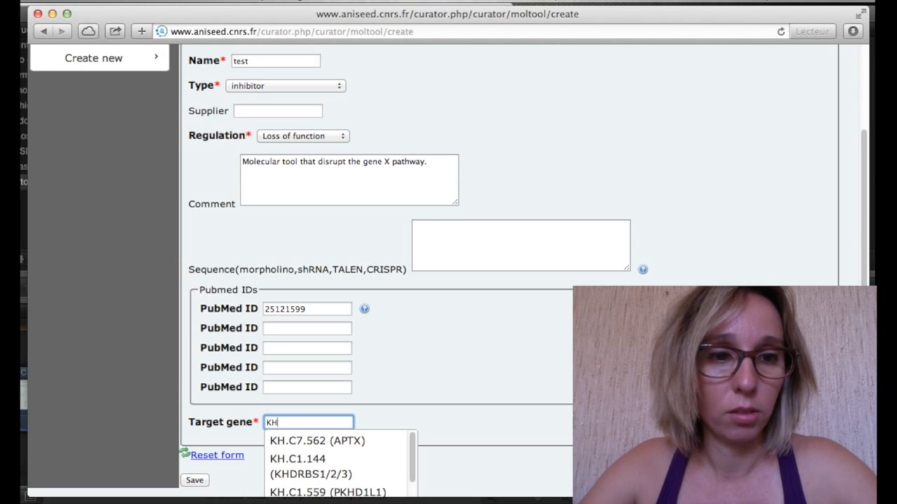
pyautogui.click(366, 442)
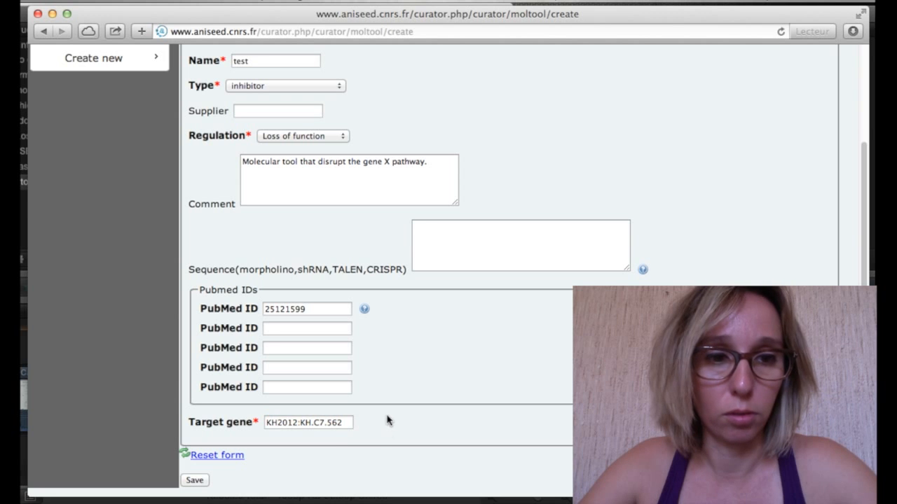
pyautogui.click(200, 485)
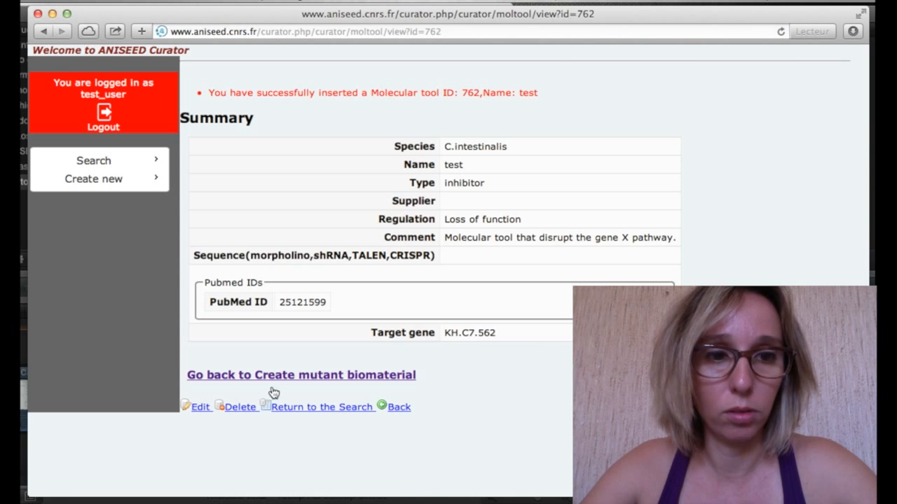
pyautogui.click(313, 382)
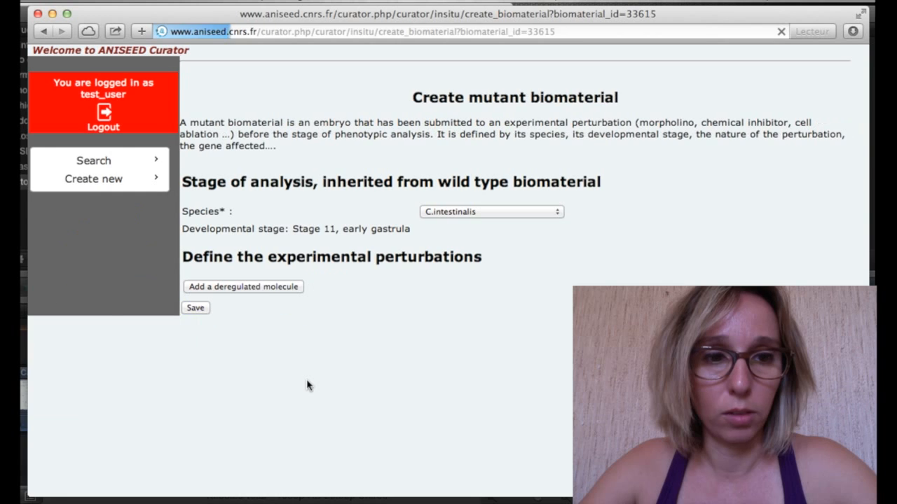
pyautogui.click(290, 292)
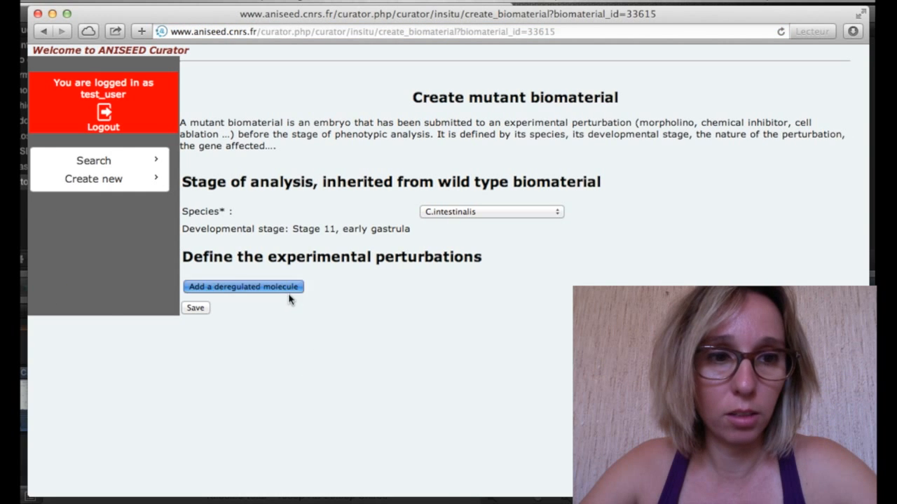
pyautogui.click(255, 386)
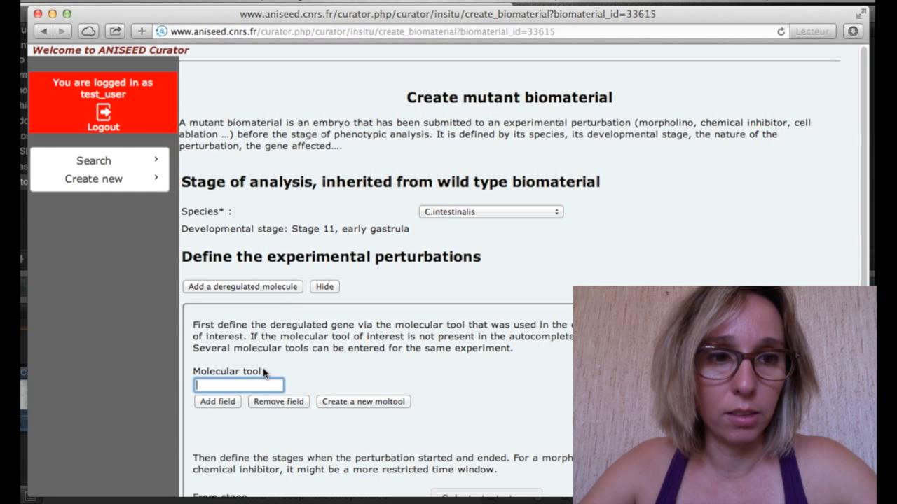
pyautogui.write('test')
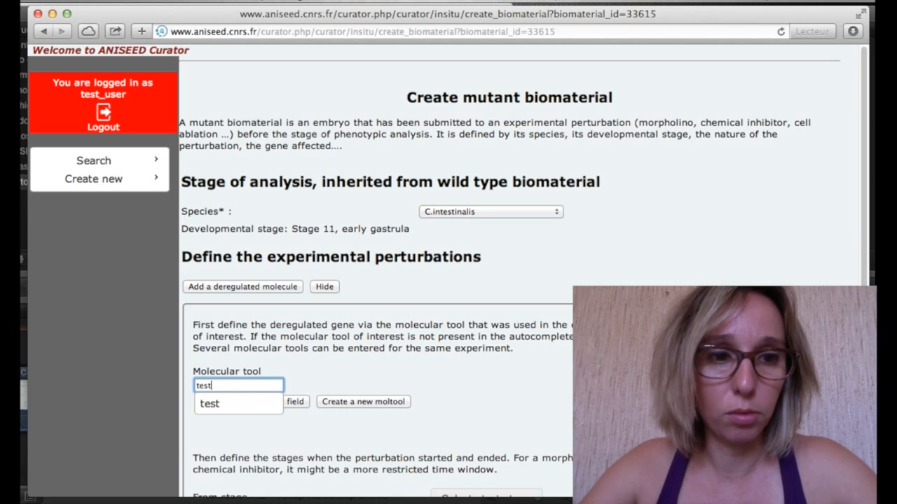
pyautogui.click(247, 412)
pyautogui.click(364, 377)
pyautogui.scroll(-3, 364, 377)
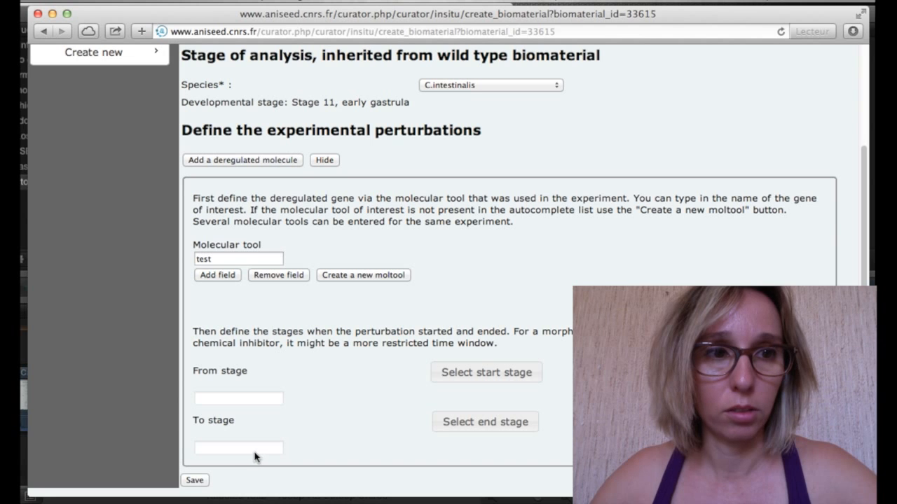
pyautogui.scroll(2, 254, 457)
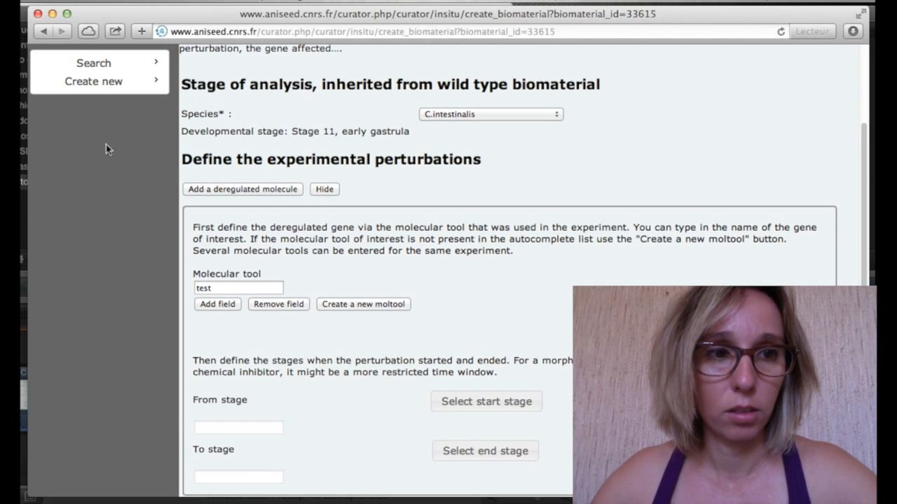
pyautogui.click(44, 33)
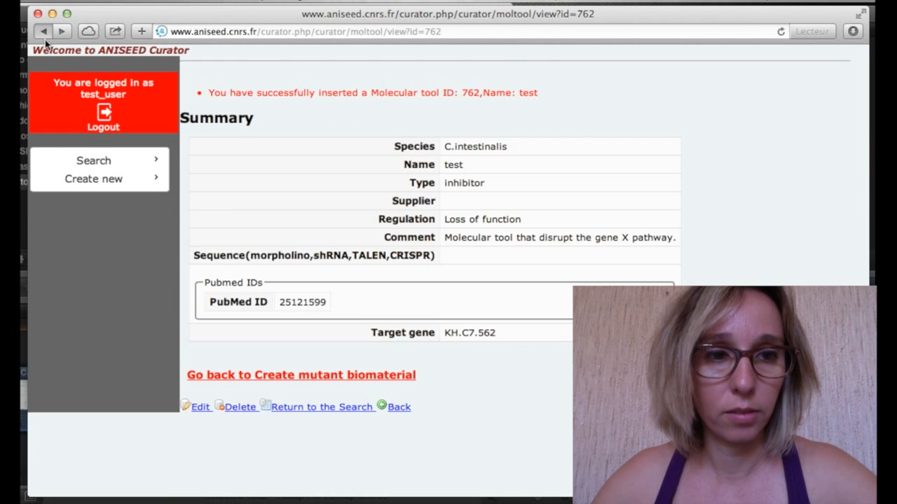
# Go back to the mutant biomaterial's experiment page and check the SB431542 description.
pyautogui.click(45, 39)
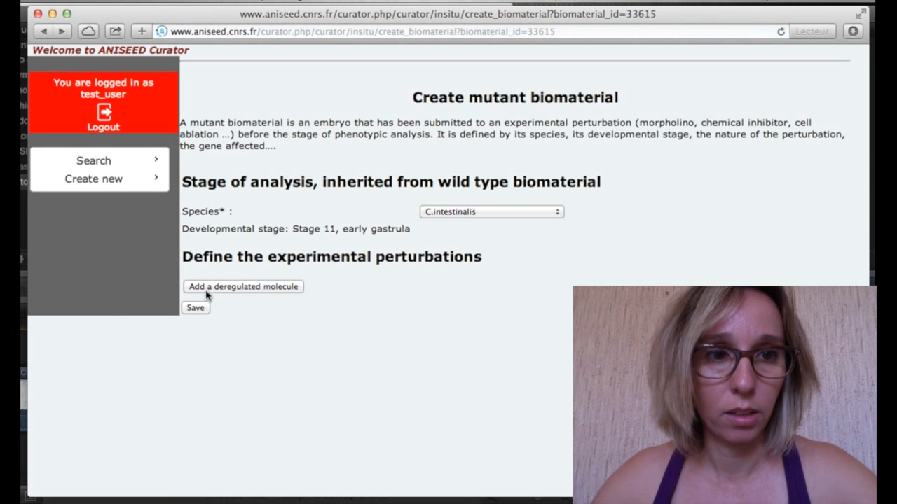
pyautogui.click(44, 32)
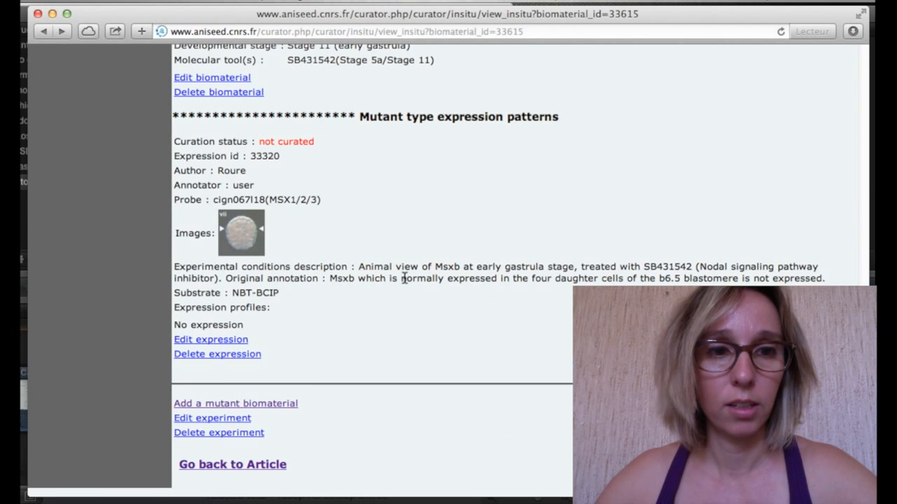
pyautogui.scroll(5, 408, 273)
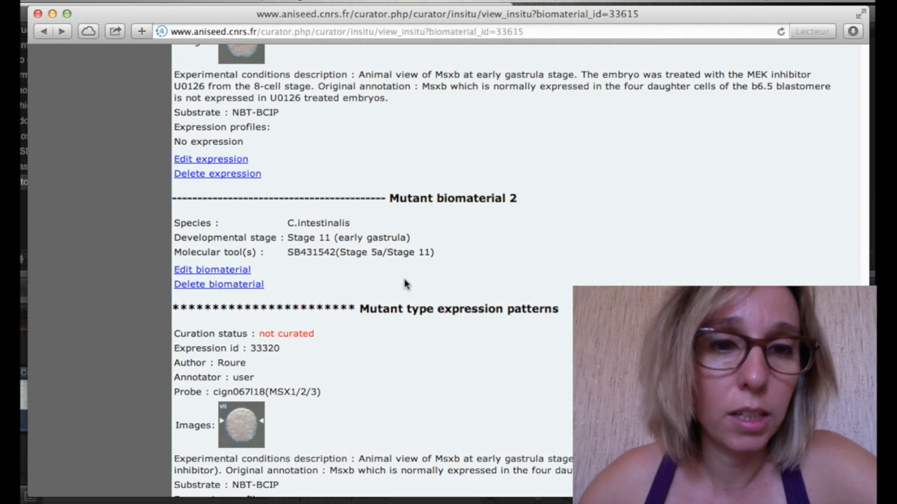
pyautogui.scroll(-5, 404, 283)
pyautogui.click(261, 467)
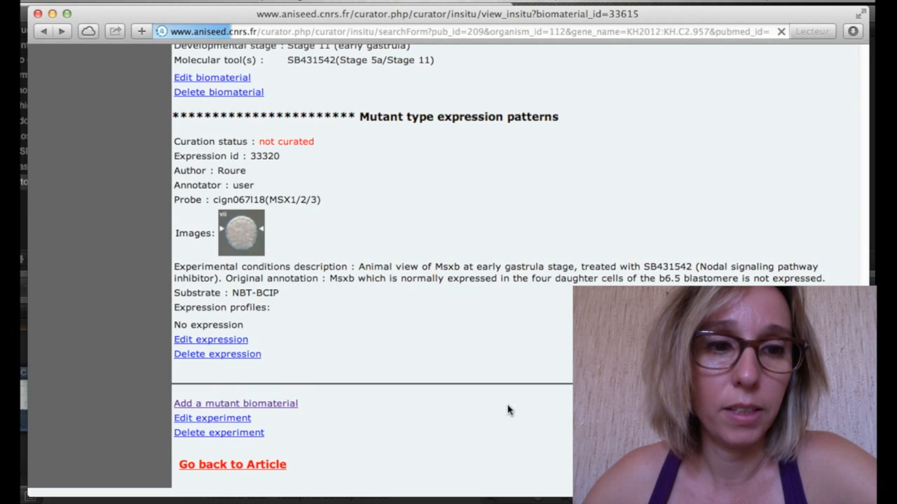
pyautogui.scroll(-3, 509, 410)
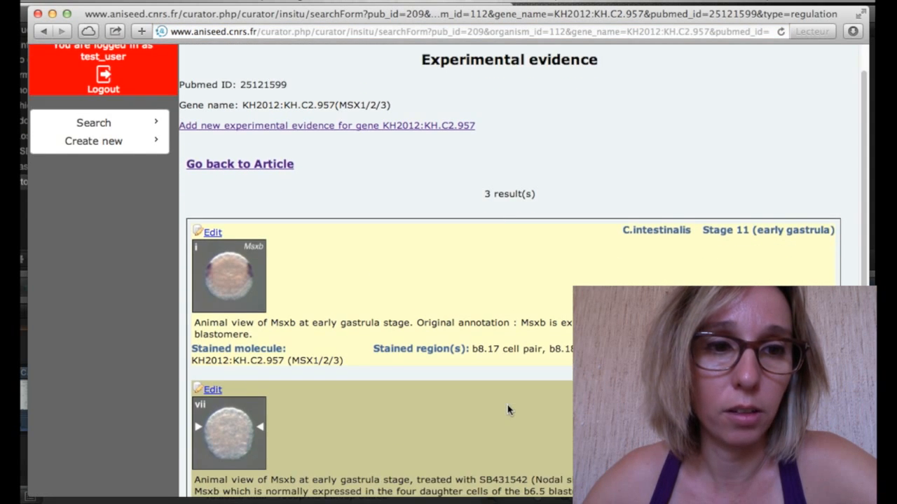
pyautogui.scroll(-2, 509, 410)
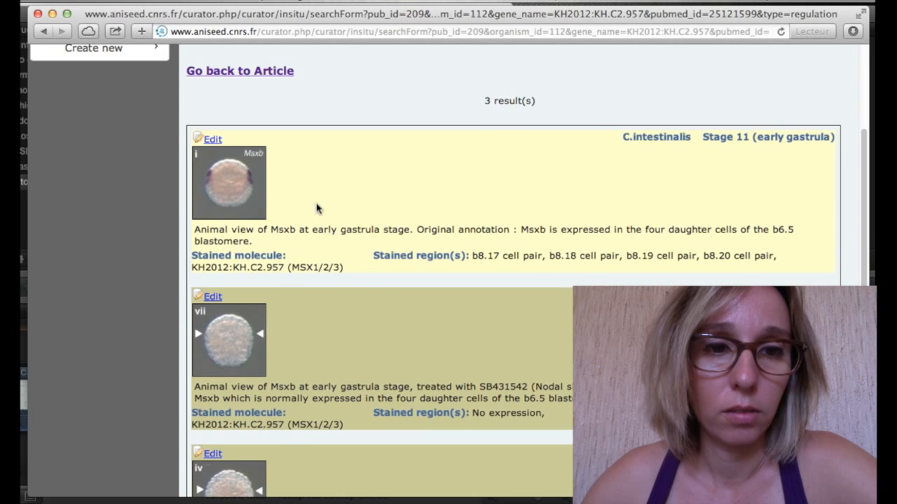
pyautogui.scroll(-3, 299, 298)
pyautogui.scroll(-1, 298, 296)
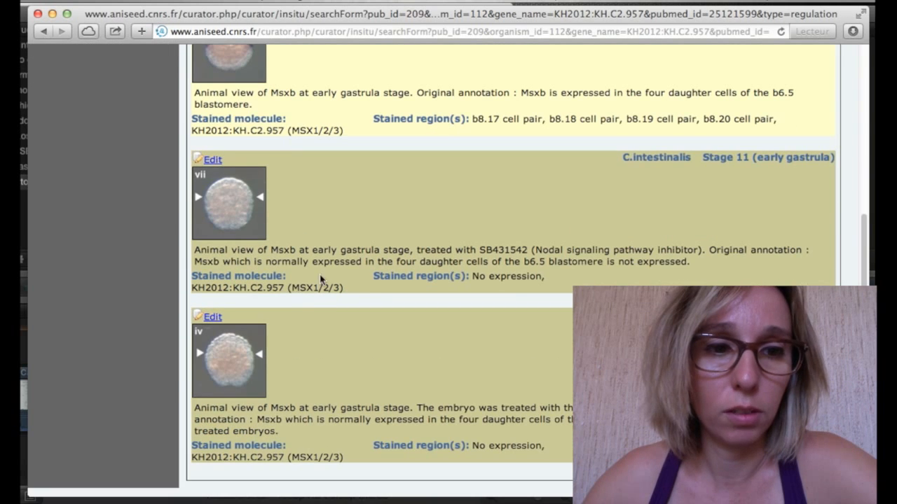
pyautogui.moveTo(480, 253); pyautogui.dragTo(528, 255)
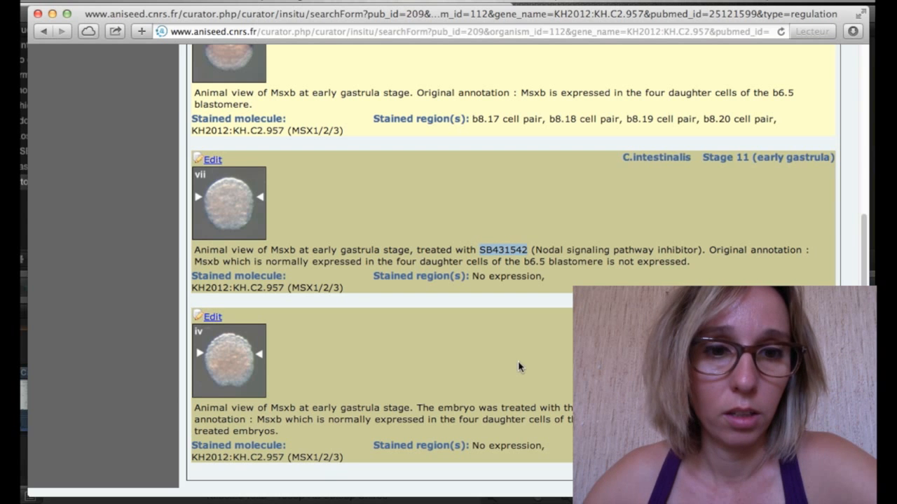
pyautogui.click(616, 414)
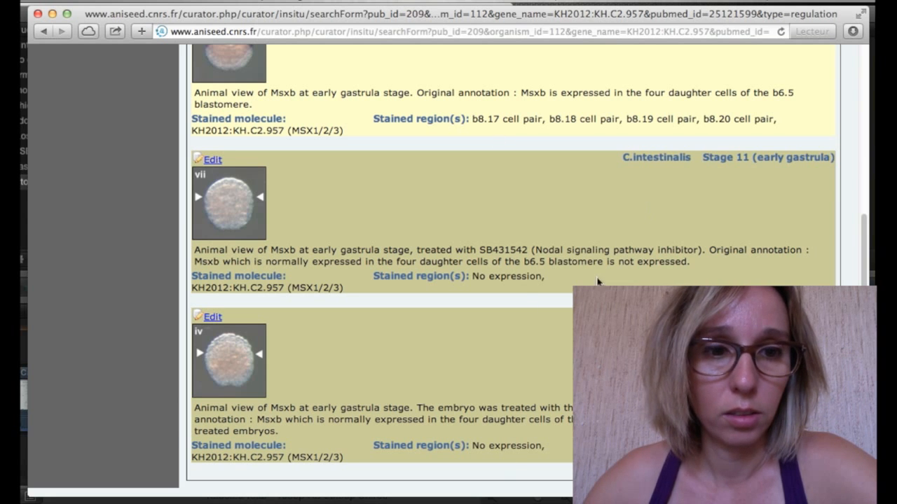
# Open the Edit article form for publication 209 from its article record.
pyautogui.scroll(5, 596, 280)
pyautogui.click(235, 159)
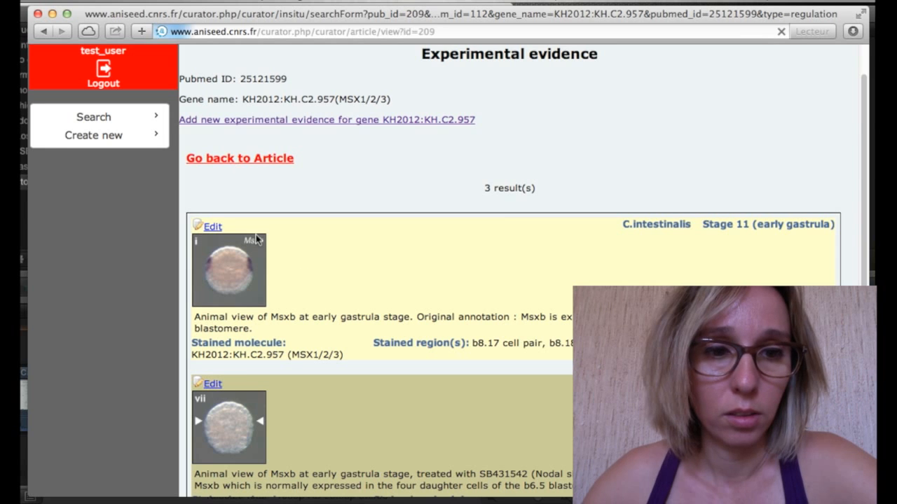
pyautogui.scroll(-1, 447, 271)
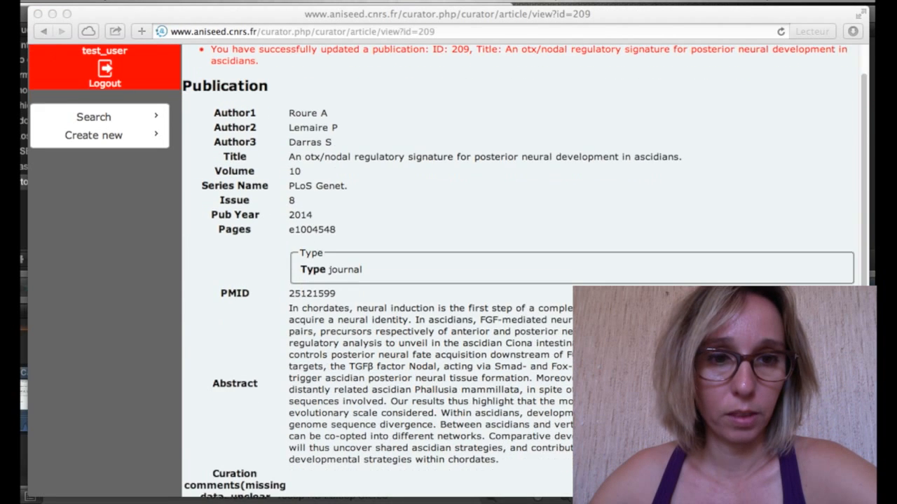
pyautogui.scroll(-4, 449, 280)
pyautogui.scroll(-2, 449, 272)
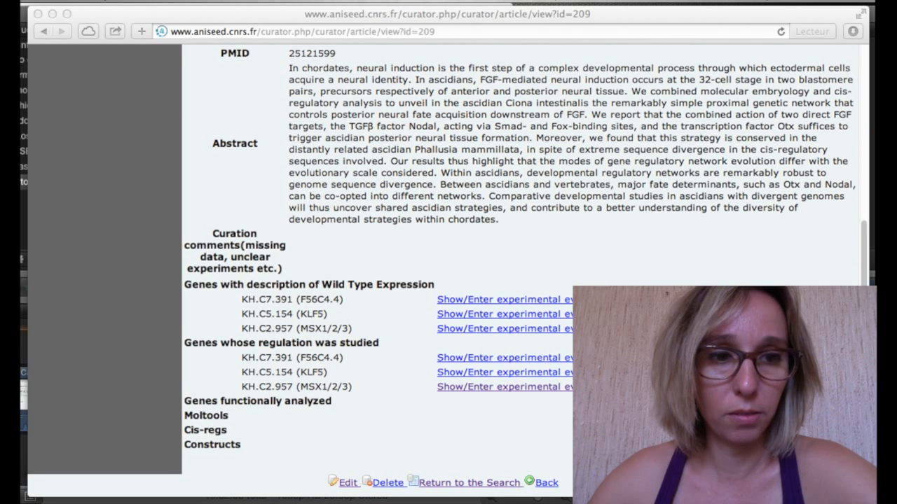
pyautogui.click(203, 422)
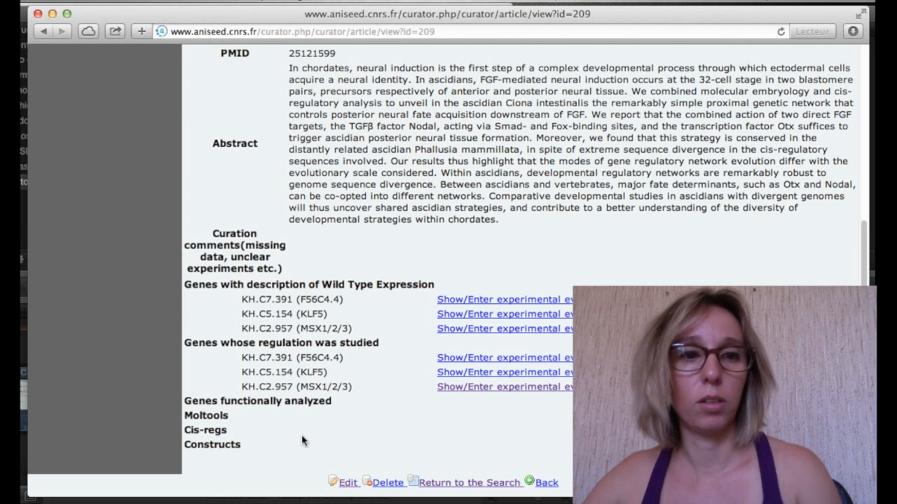
pyautogui.click(353, 490)
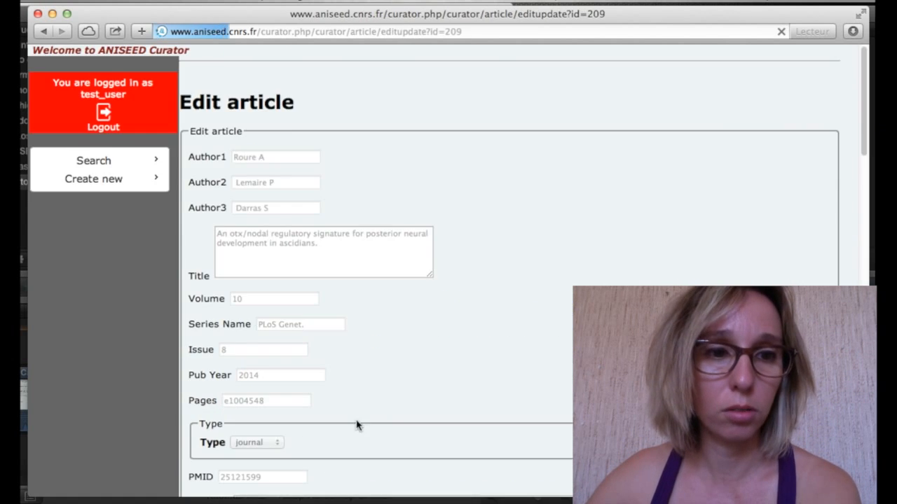
# Enter SB431542 and U0126 as the article's two molecular tools.
pyautogui.scroll(-10, 357, 425)
pyautogui.scroll(-8, 369, 418)
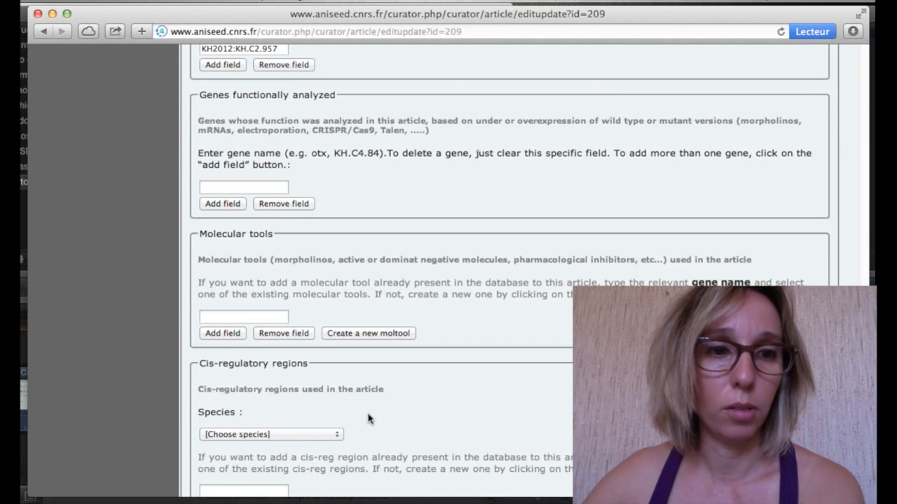
pyautogui.click(243, 318)
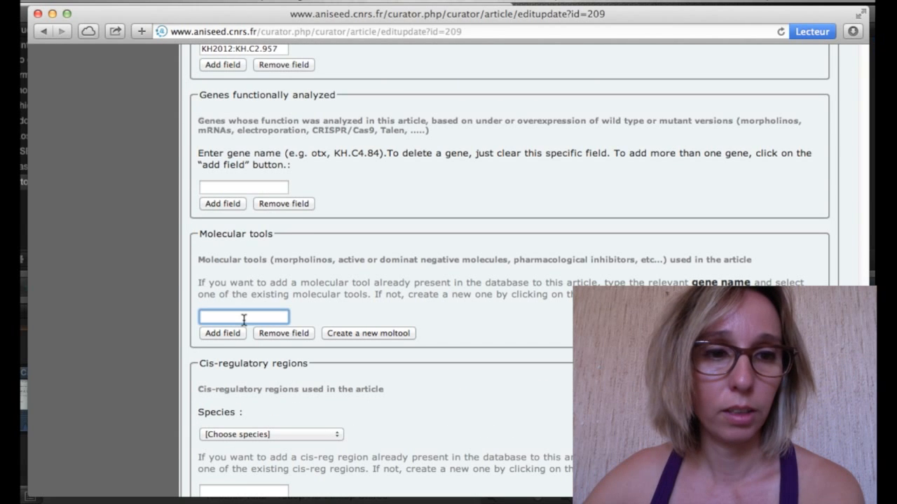
pyautogui.write('SB')
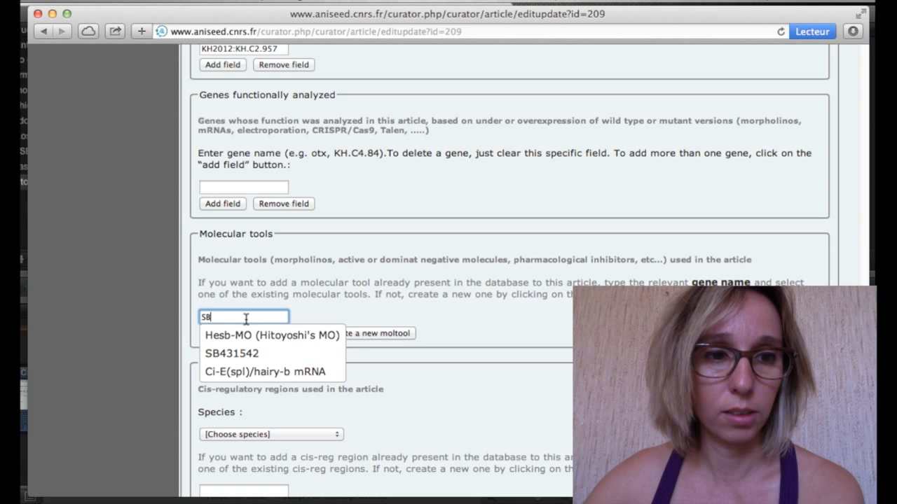
pyautogui.click(239, 352)
pyautogui.click(226, 334)
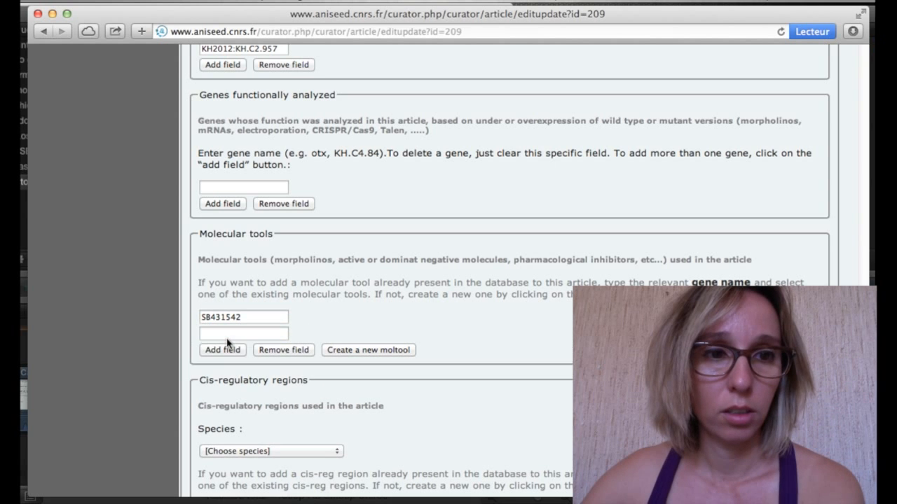
pyautogui.click(226, 339)
pyautogui.write('U0')
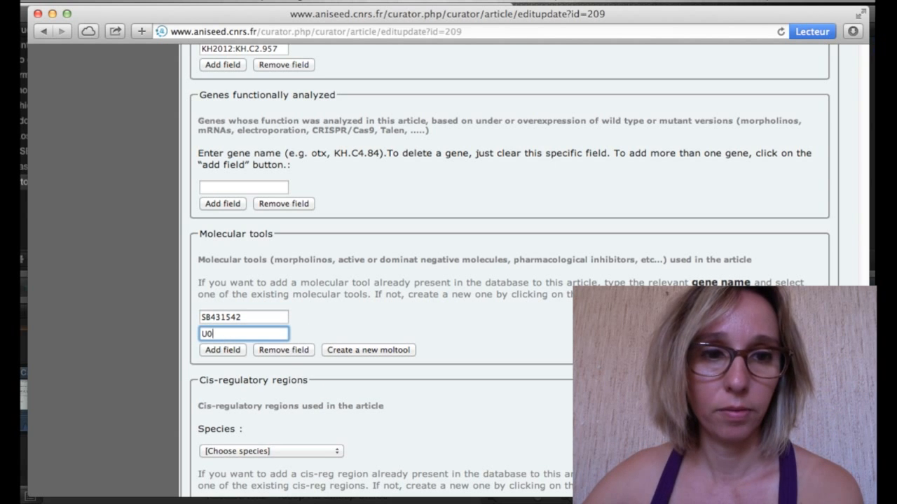
pyautogui.click(237, 356)
# Save the article data and review the updated record's Moltools and genes sections.
pyautogui.scroll(-3, 236, 364)
pyautogui.scroll(-3, 237, 363)
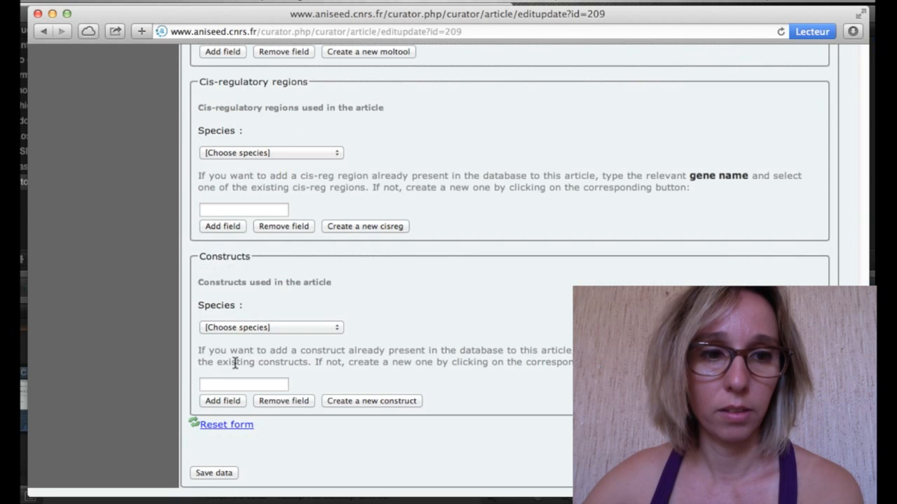
pyautogui.click(215, 474)
pyautogui.scroll(-8, 423, 412)
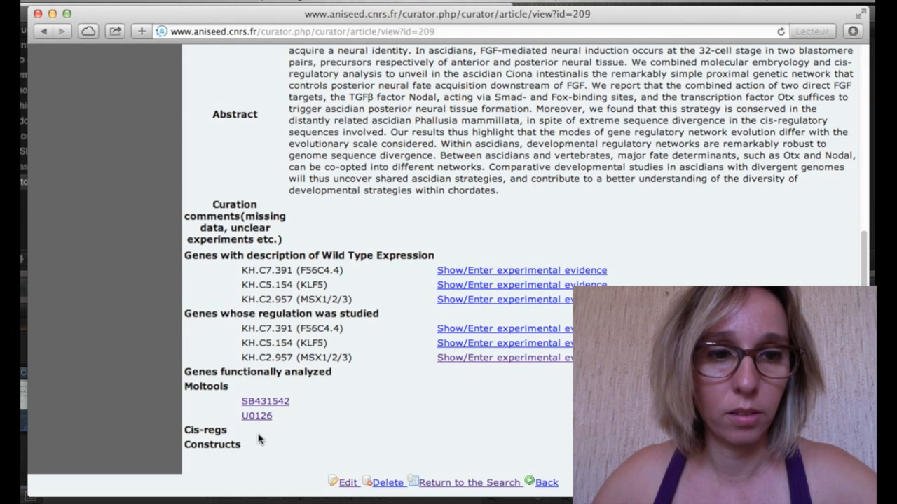
pyautogui.moveTo(332, 372); pyautogui.dragTo(188, 379)
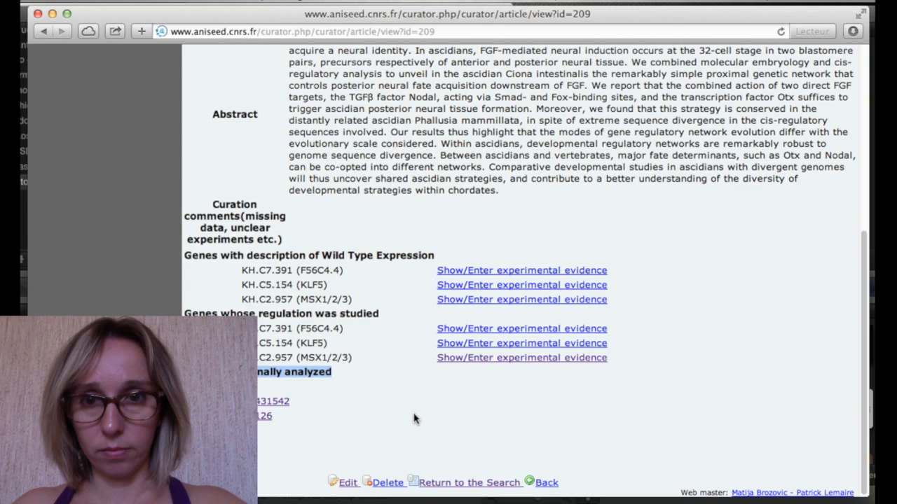